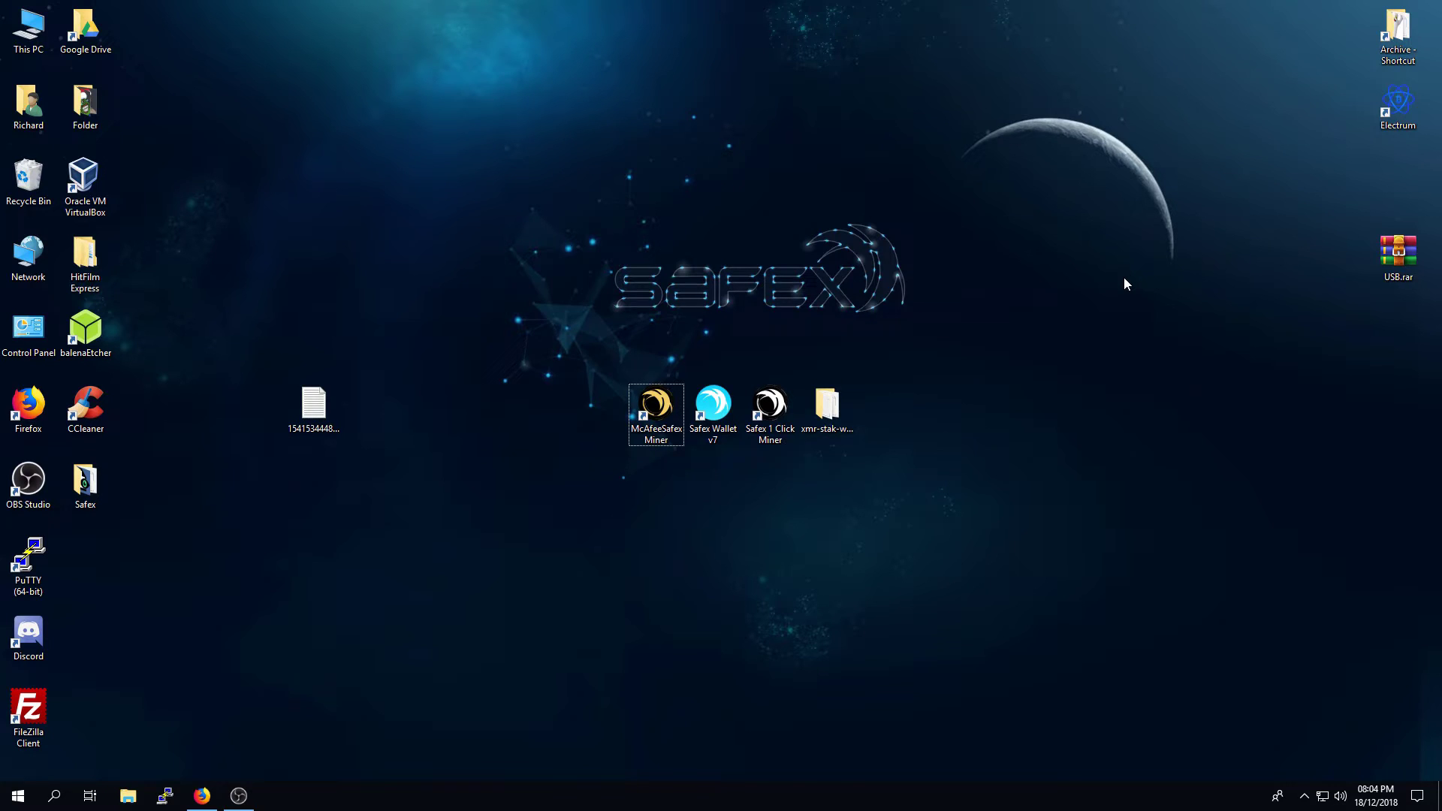
Step: After viewing the McAfeeMiner releases page in the browser, launch the McAfee 1 Click Mining App
click(210, 805)
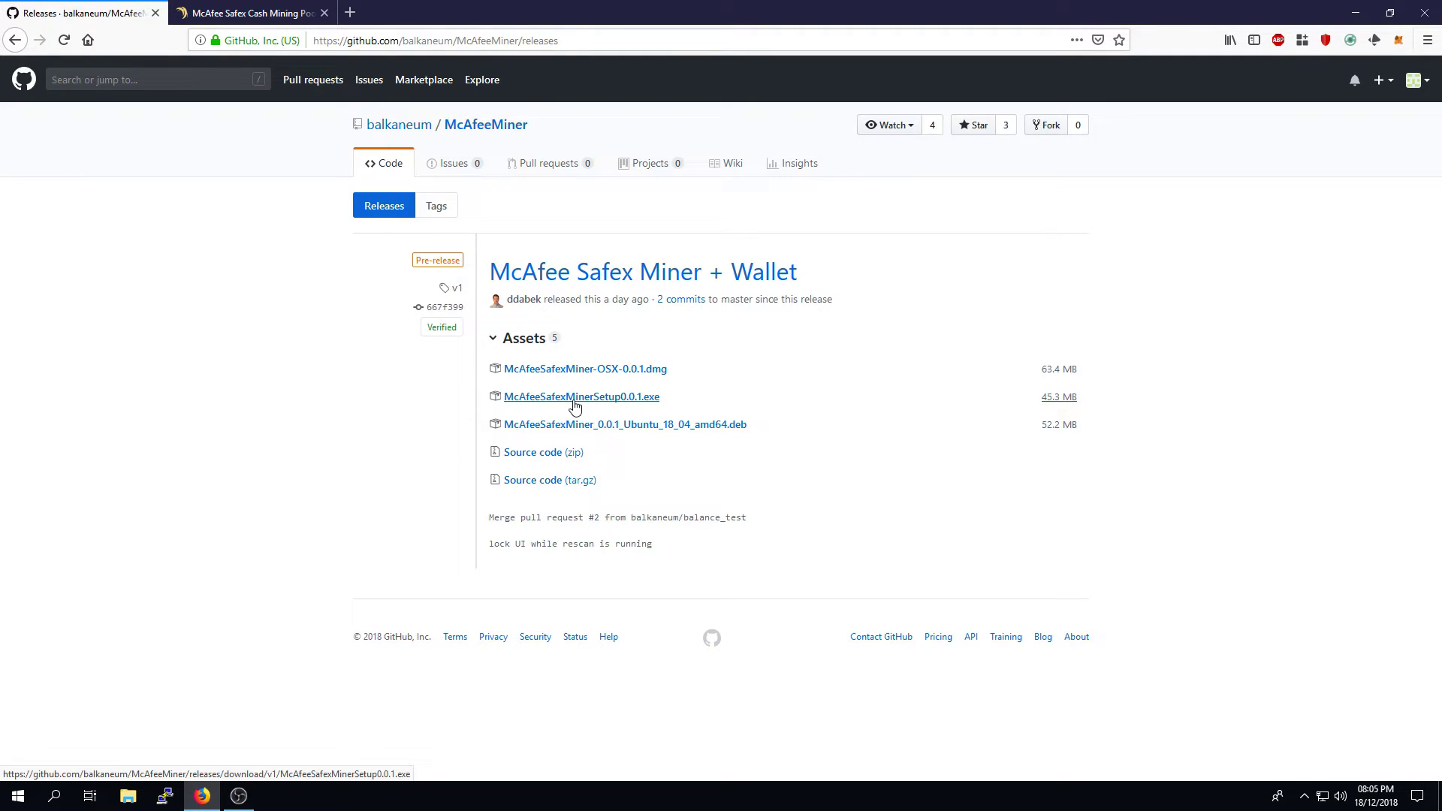
click(1355, 11)
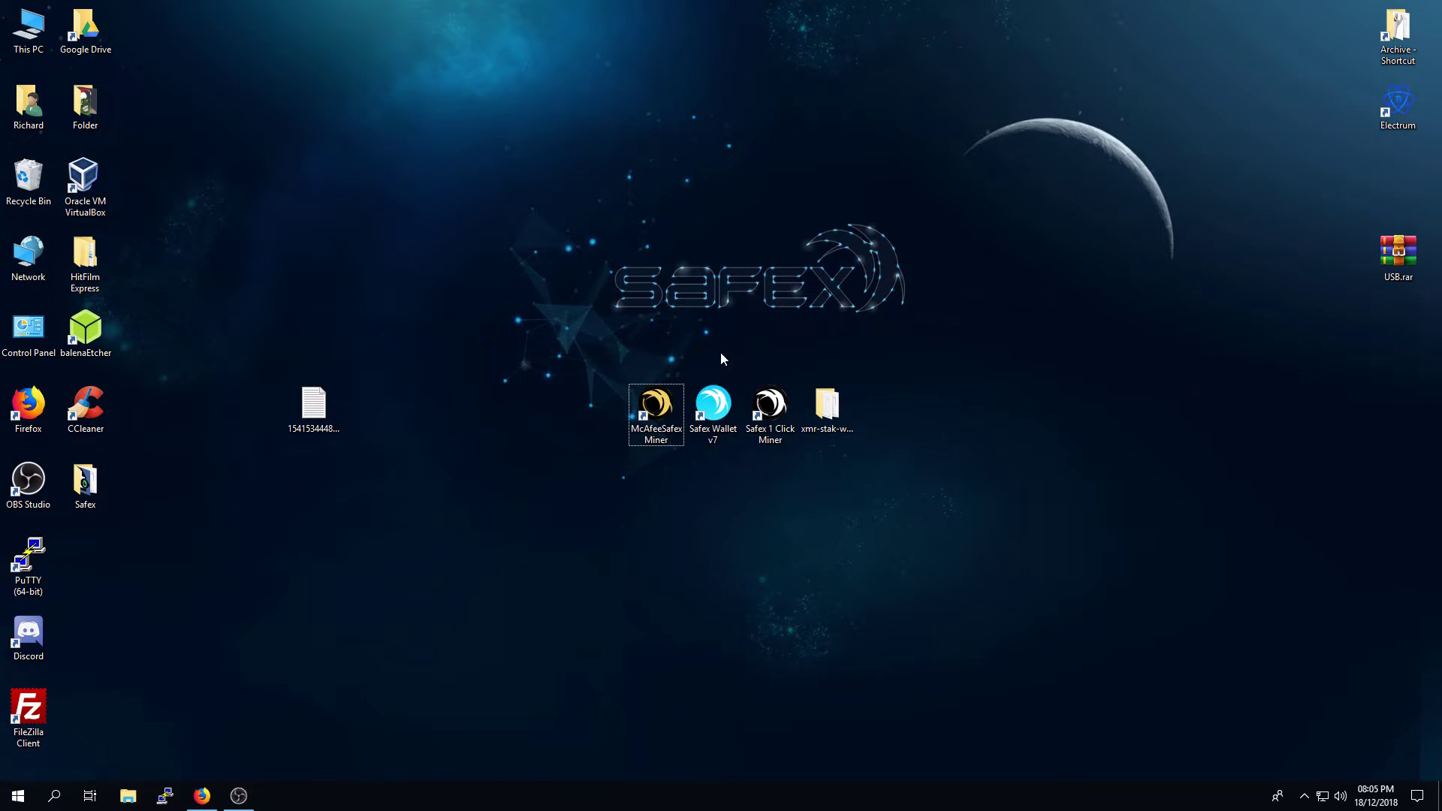
double_click(657, 406)
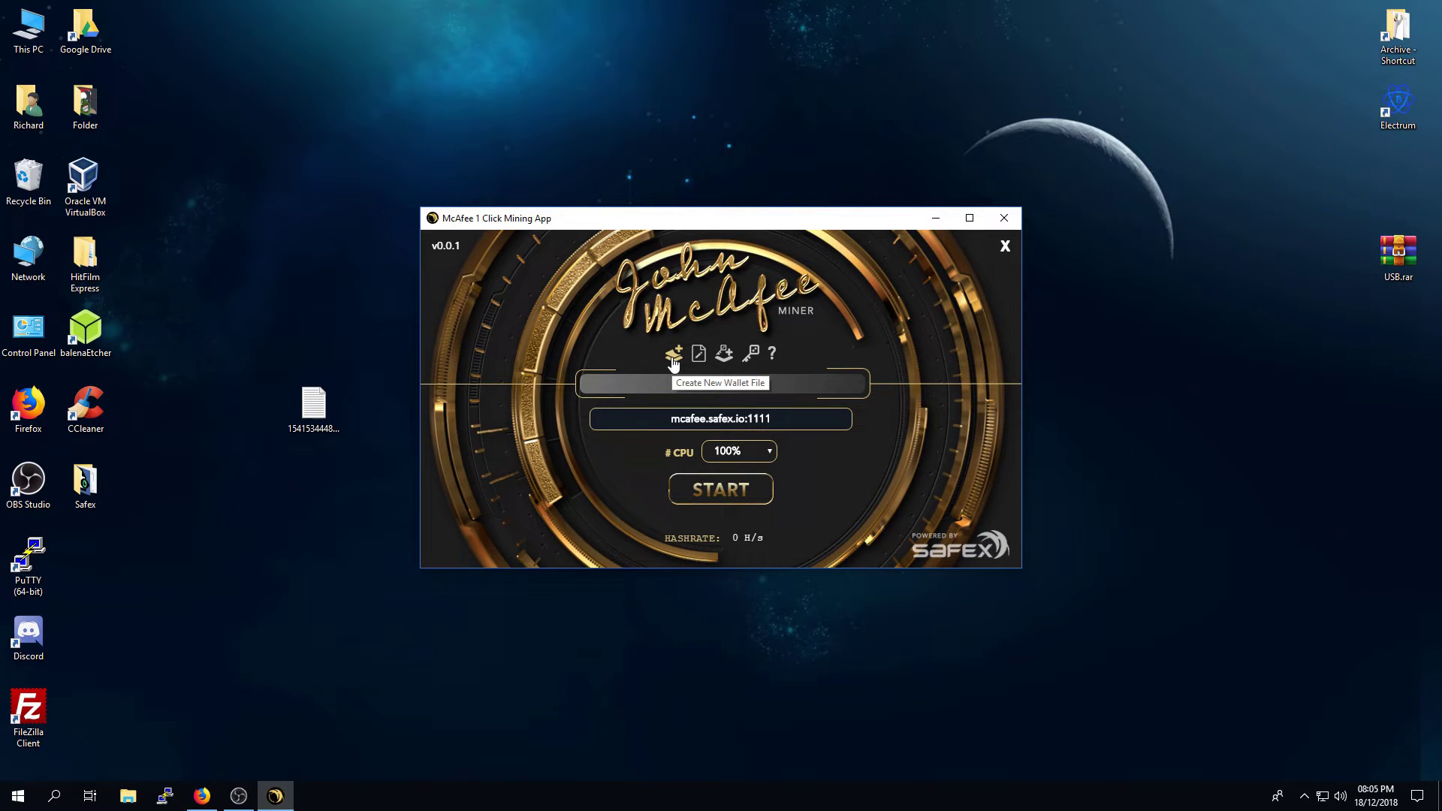
Step: Start a new wallet file and enter its new password twice
click(673, 362)
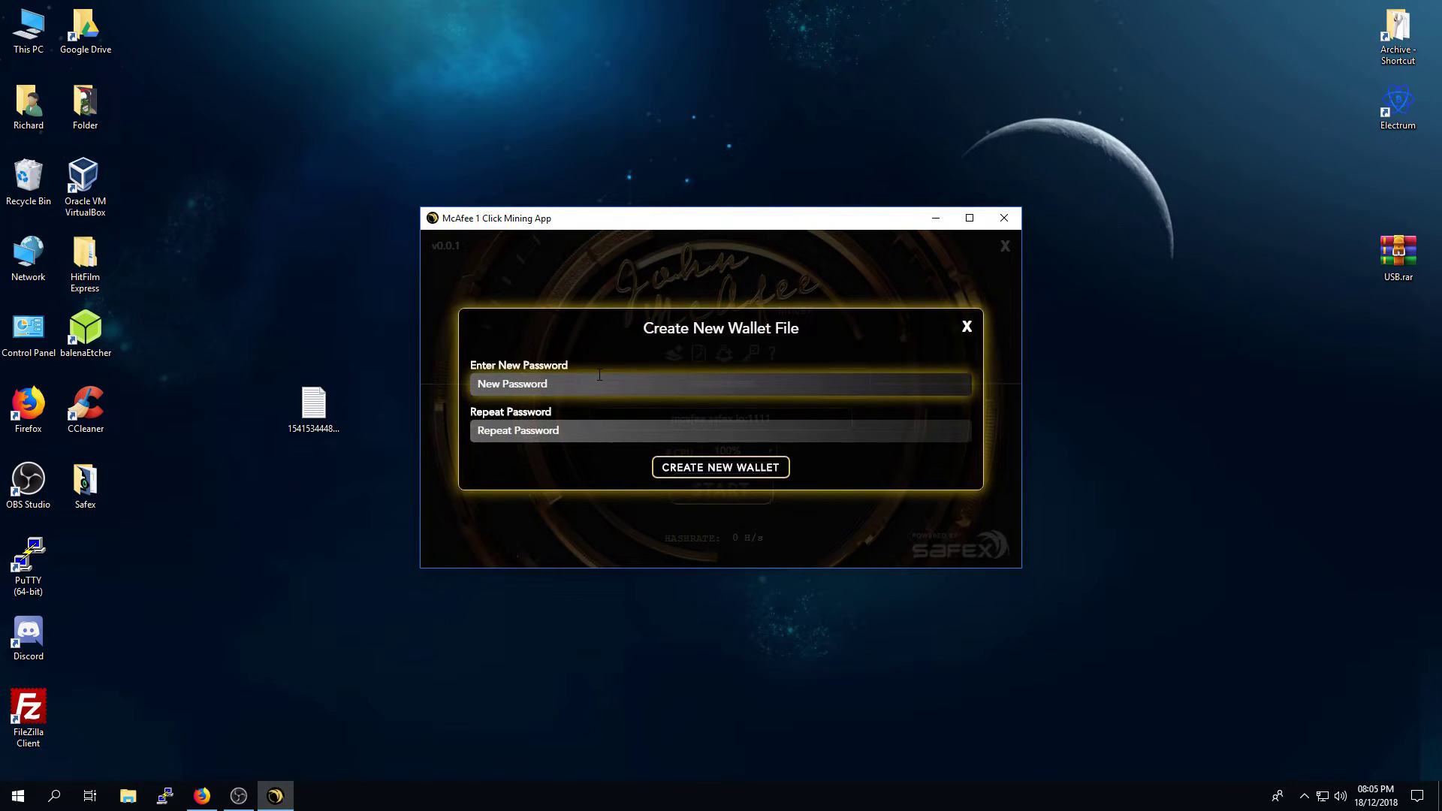
text(••••••••••••)
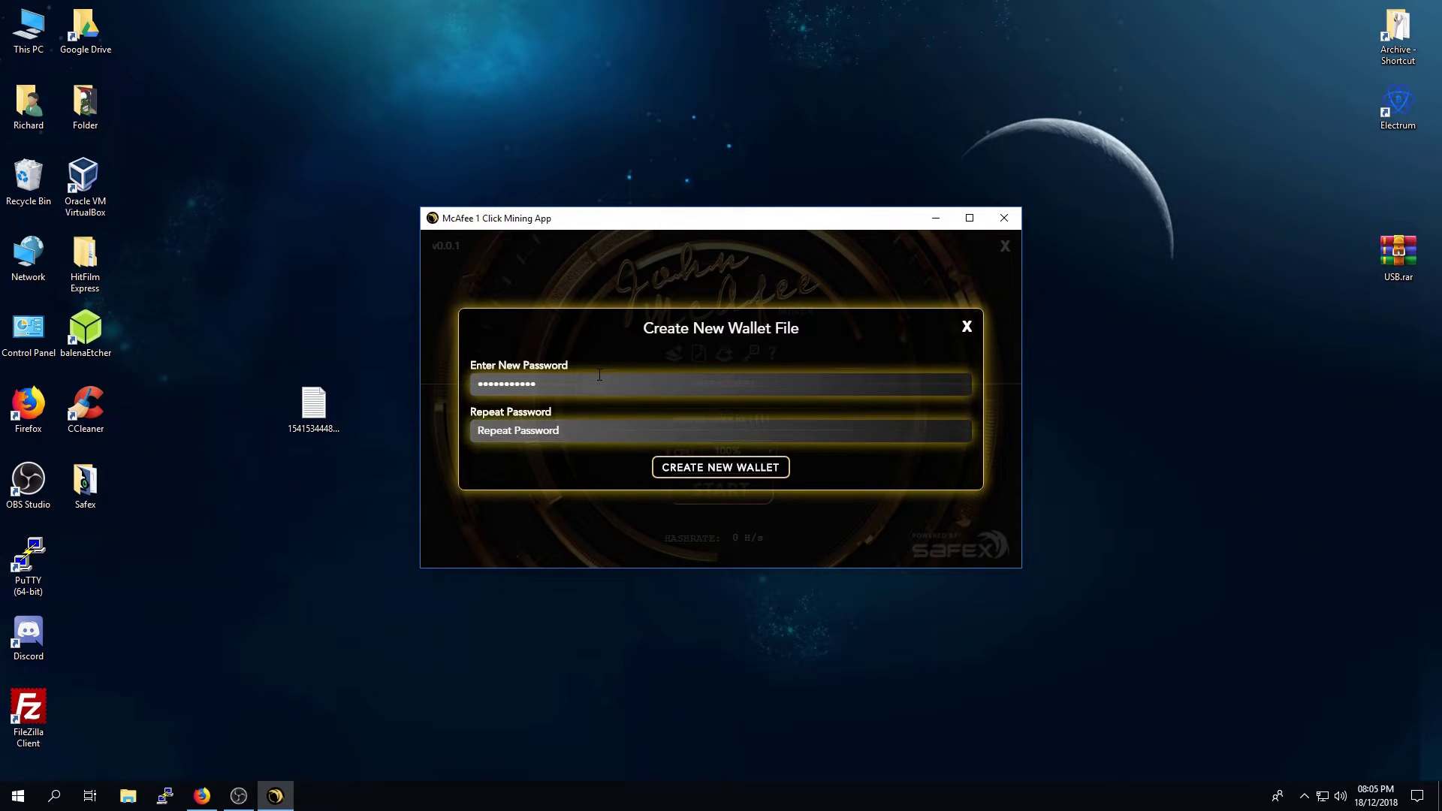
key(Tab)
text(••••••••••••)
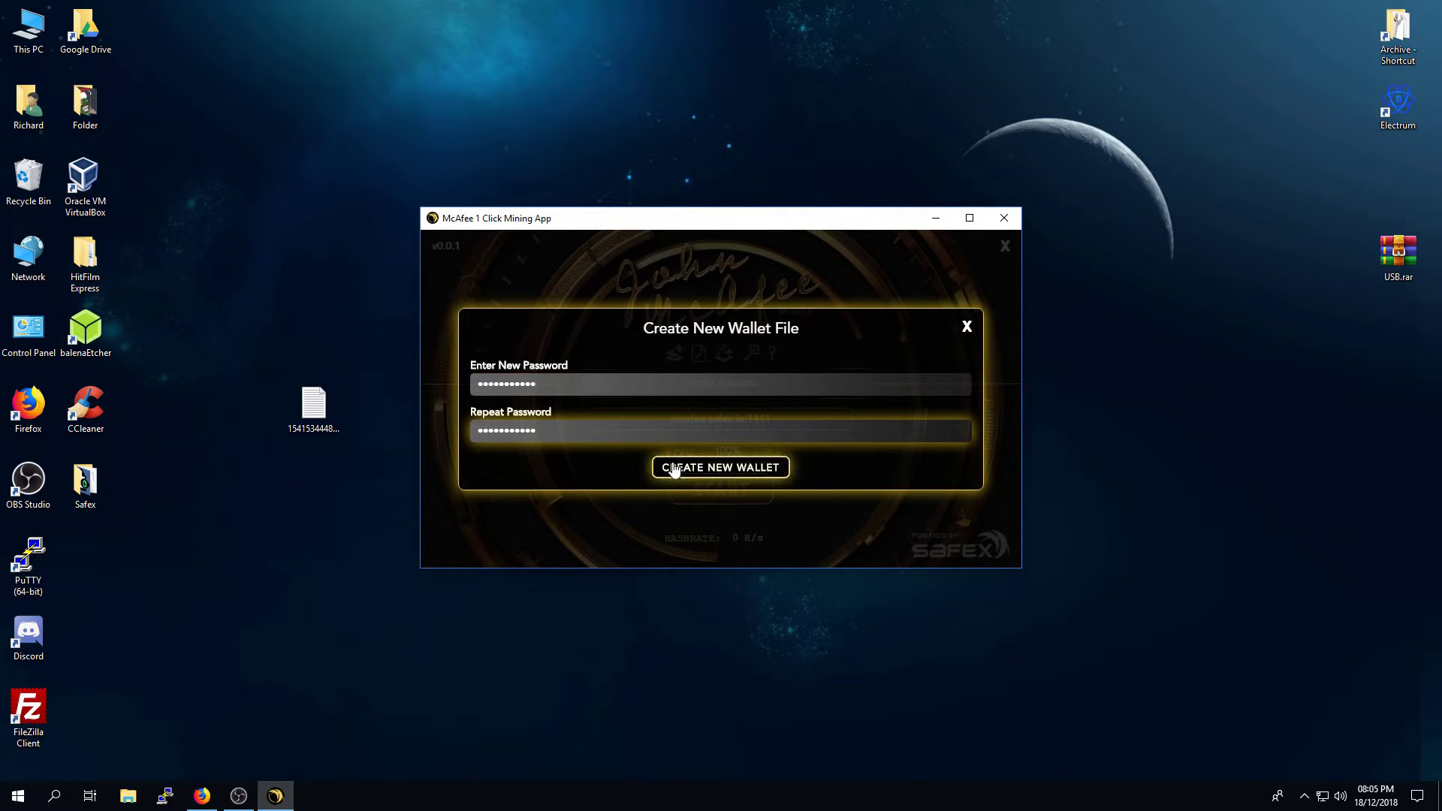
click(613, 383)
Step: Create the new wallet and save its file to the Desktop as 'example-wallet'
click(707, 475)
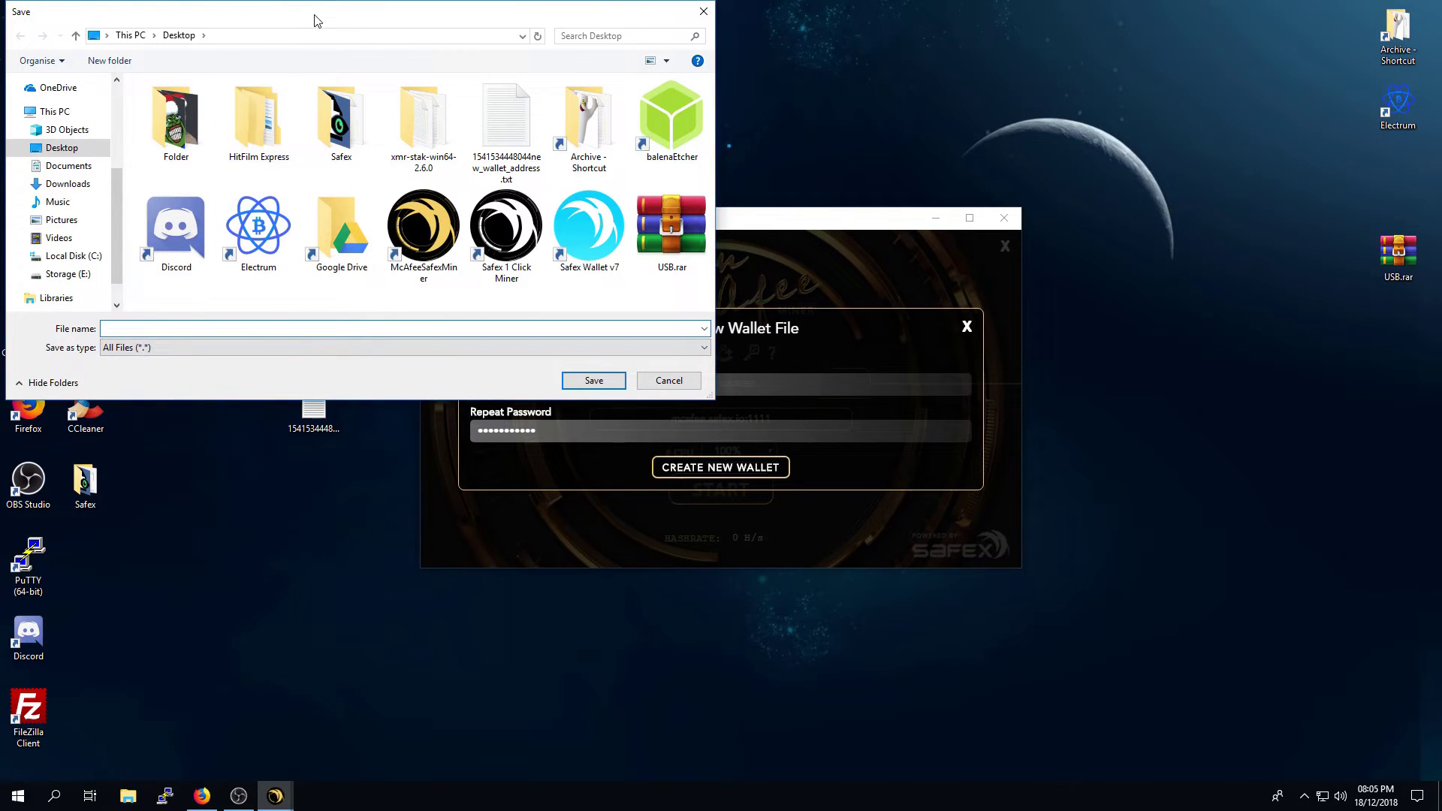
drag(315, 20, 613, 176)
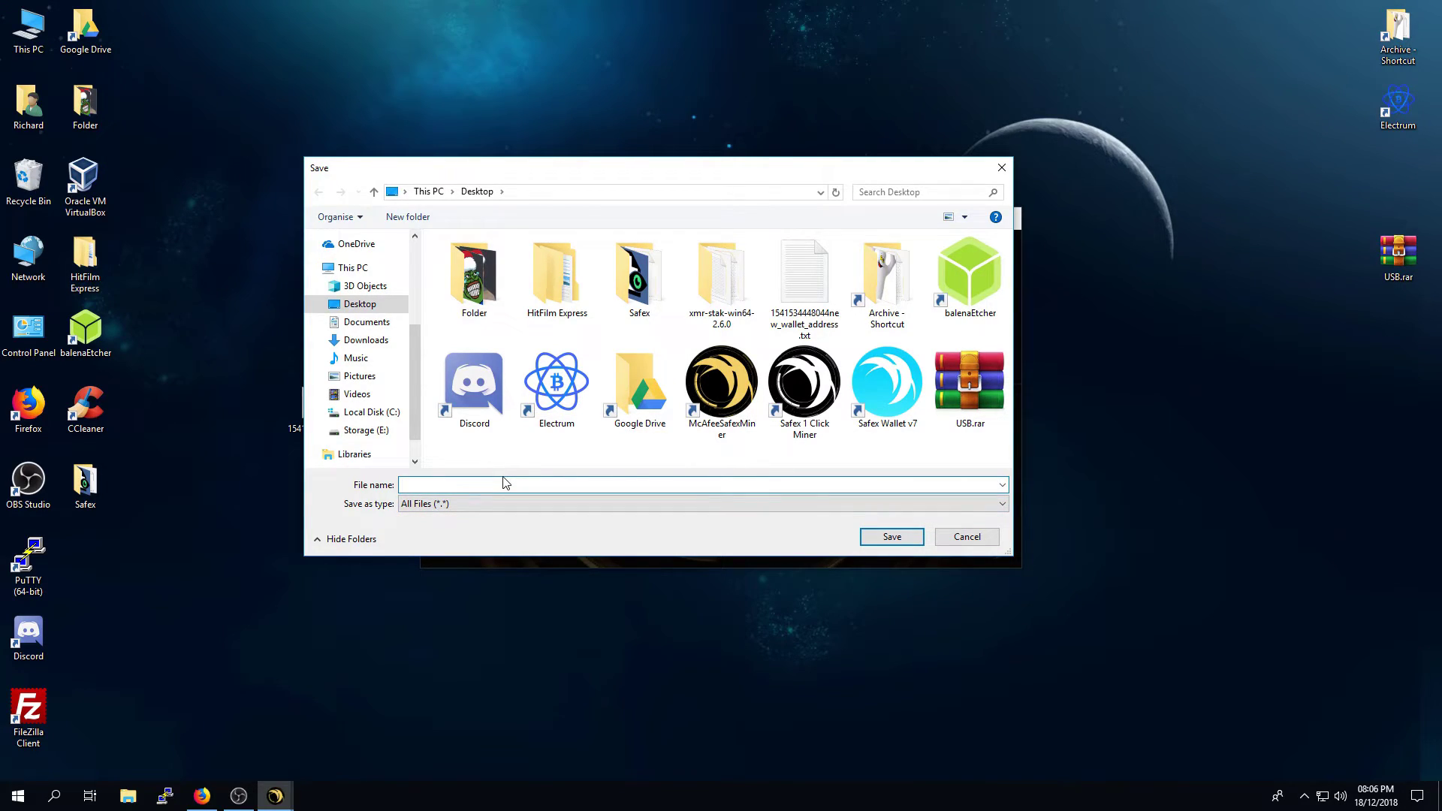
text(example-wallet)
click(886, 538)
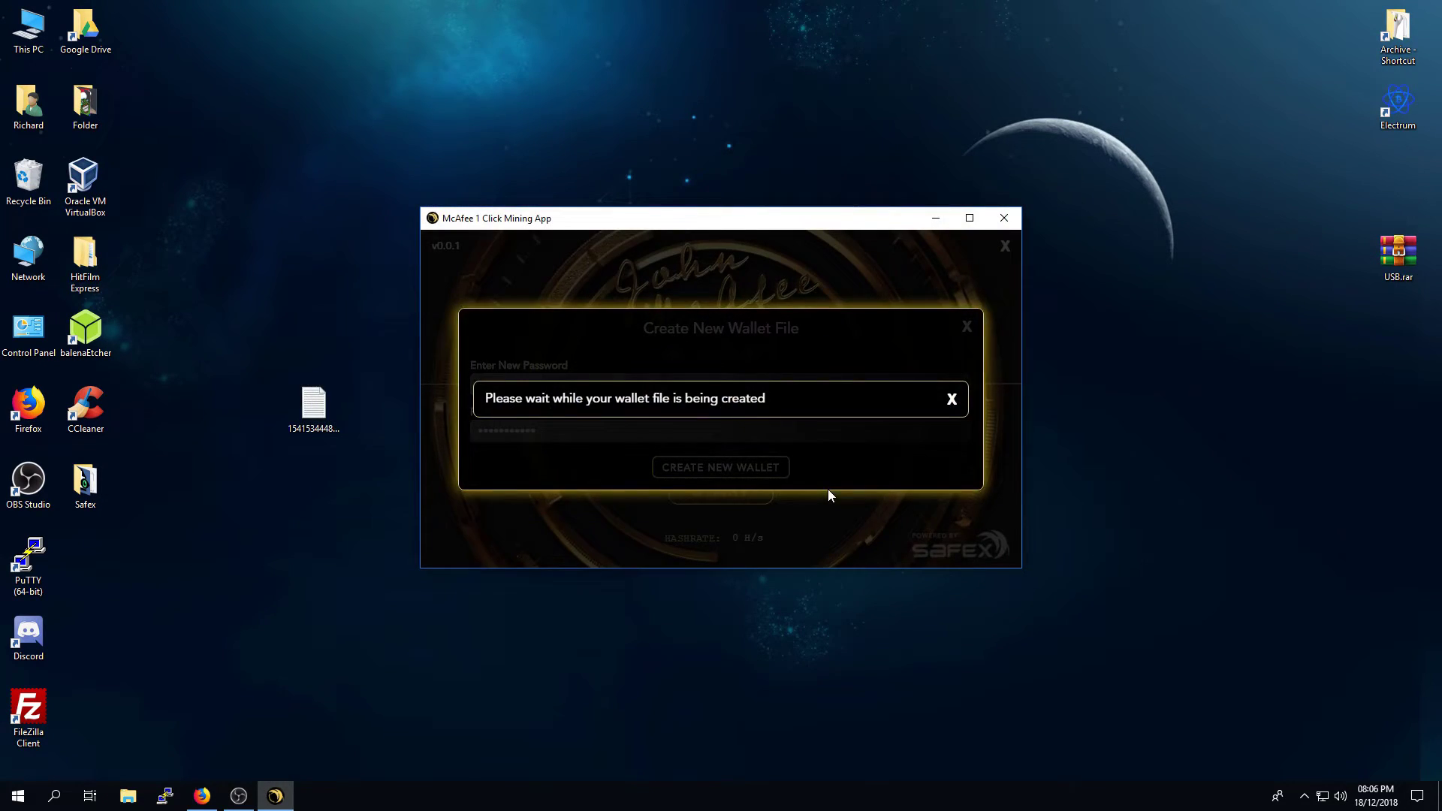
Step: Select the two new example-wallet files on the desktop
click(195, 567)
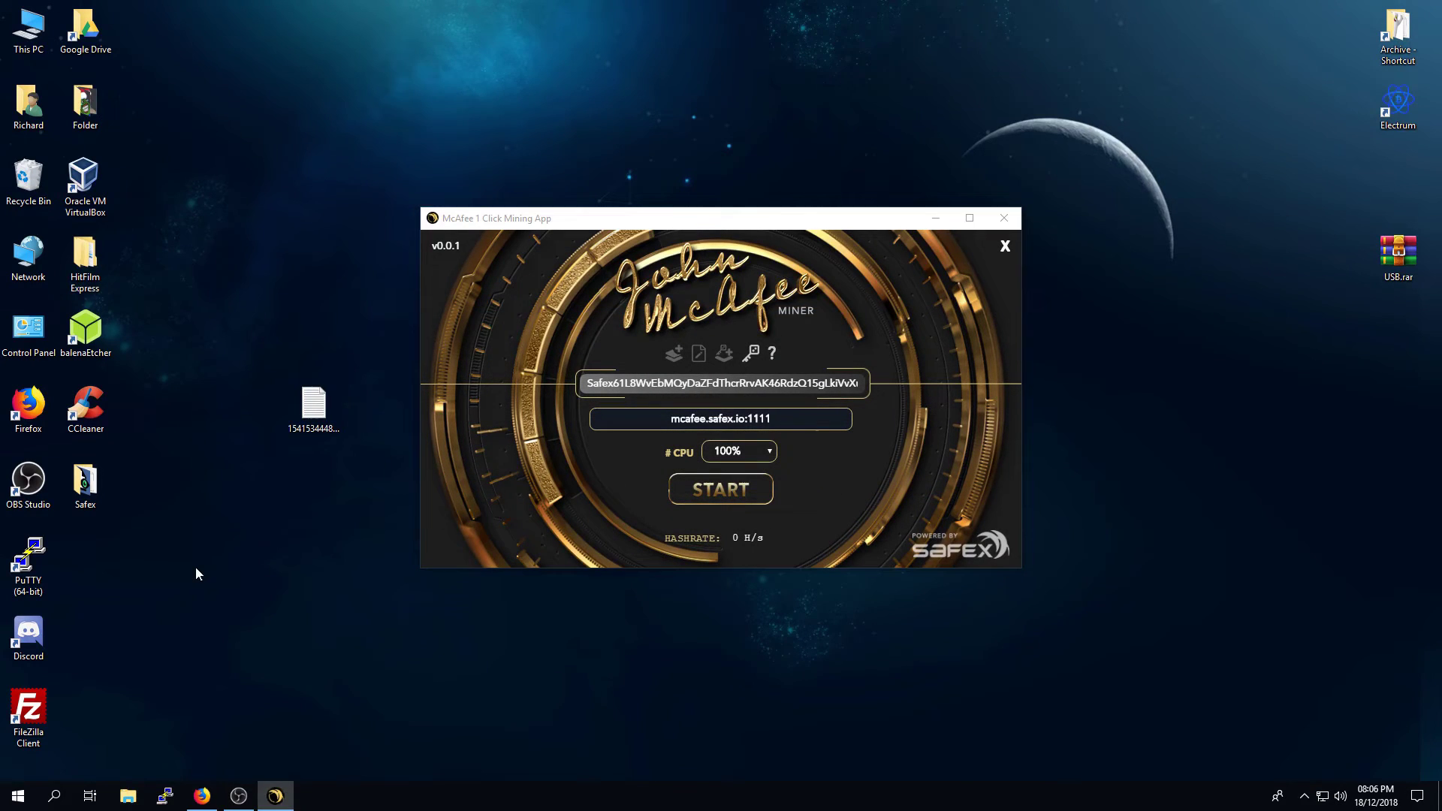
drag(143, 675, 58, 536)
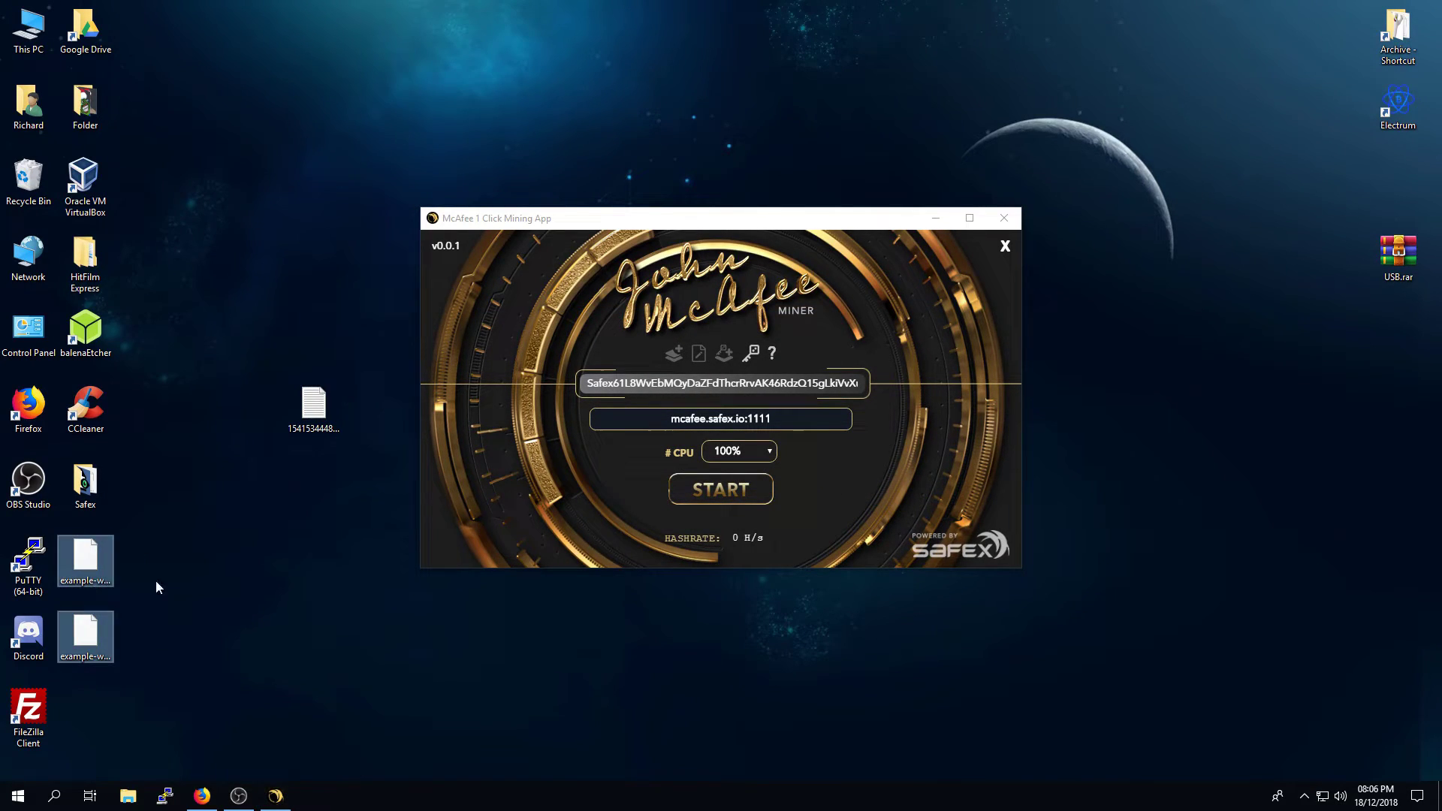
click(79, 568)
drag(164, 658, 115, 568)
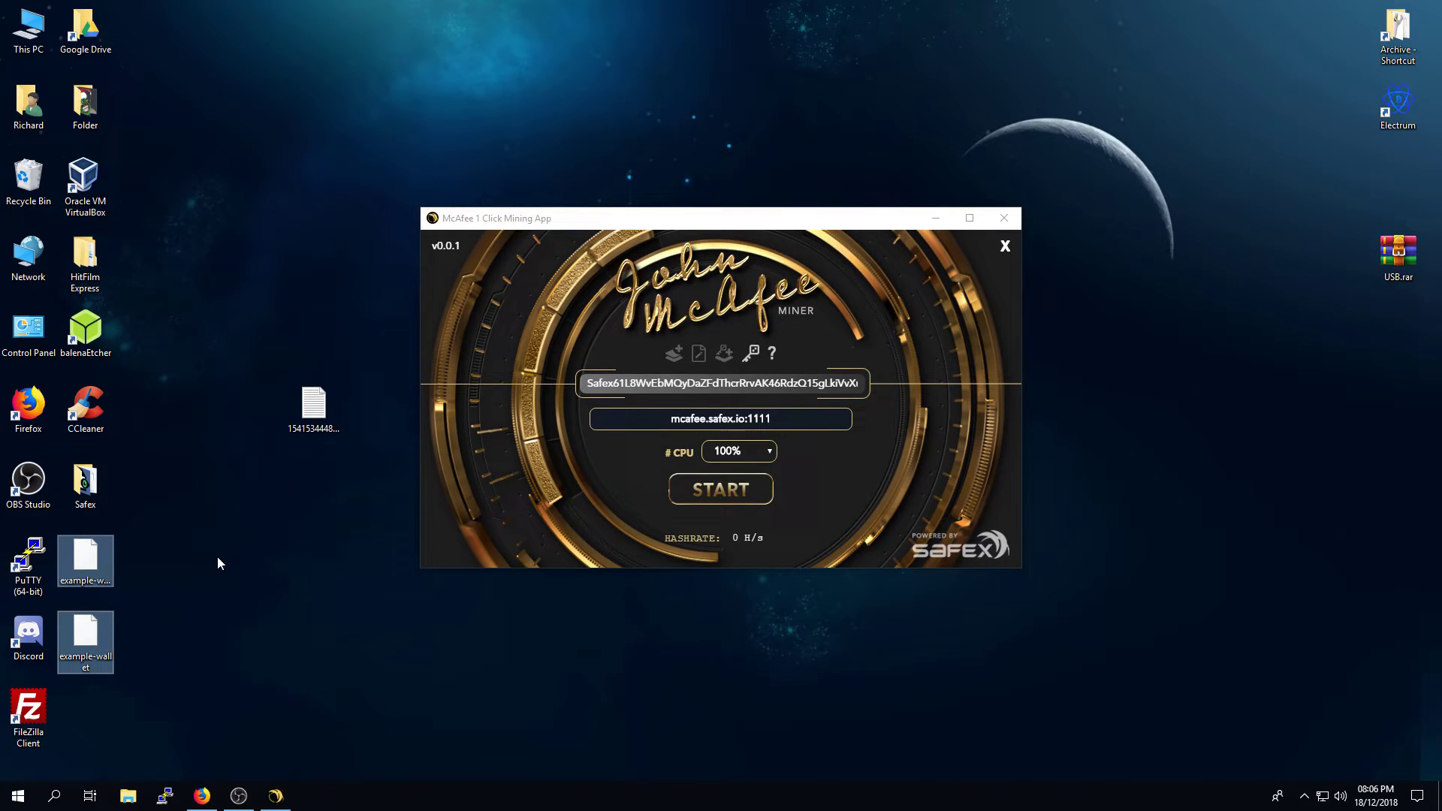
Step: Return to the mining app and start mining to the new wallet
click(478, 507)
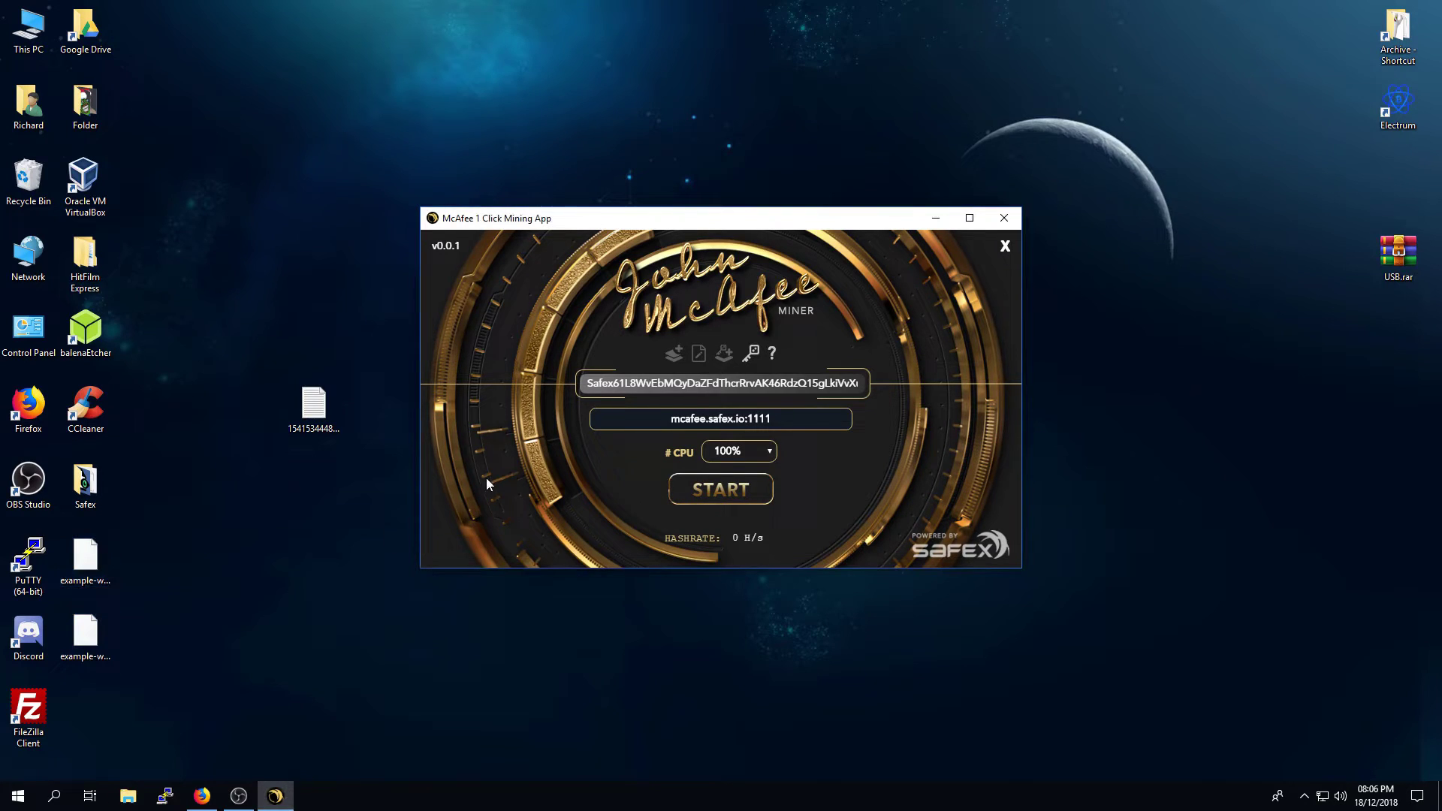
double_click(592, 388)
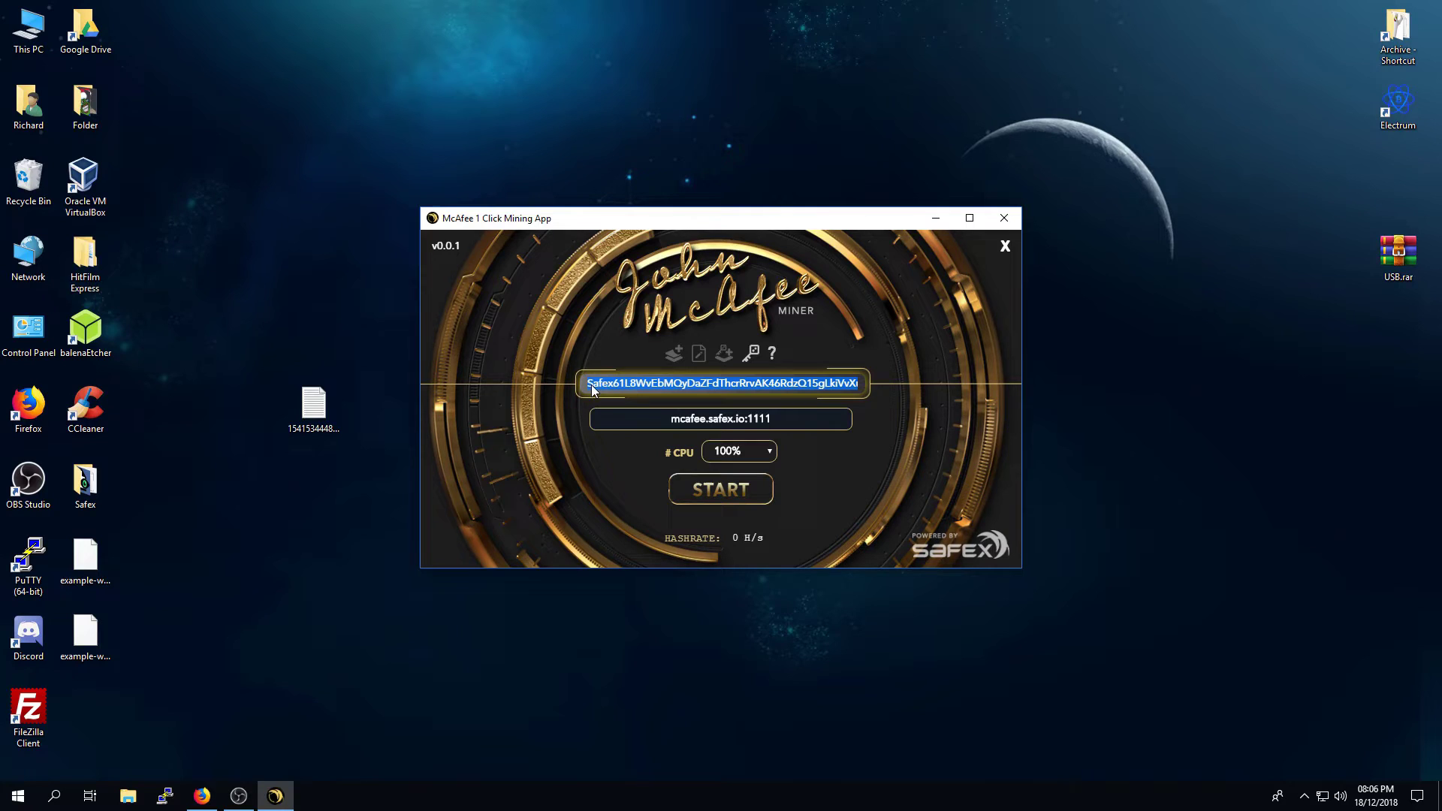
click(593, 388)
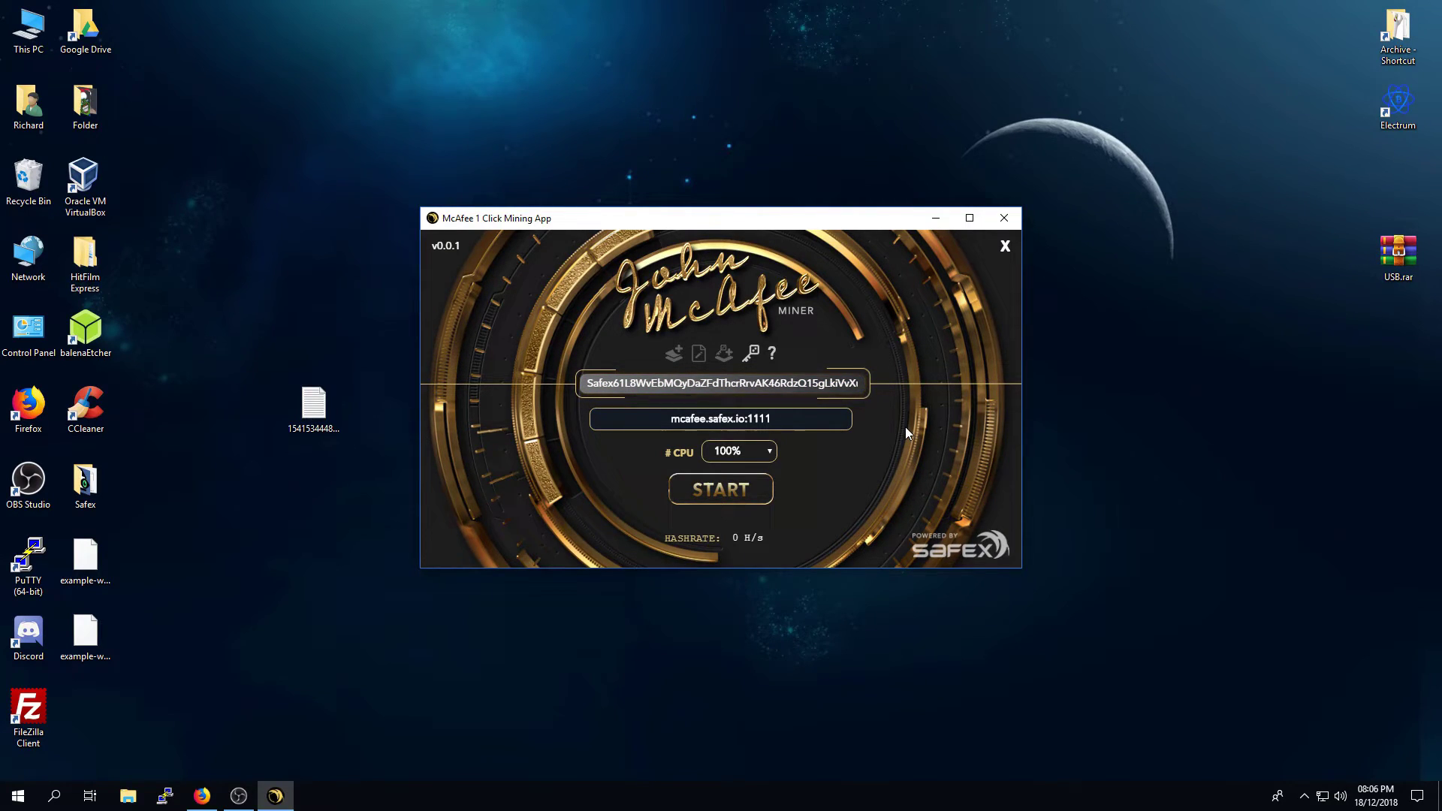
click(716, 502)
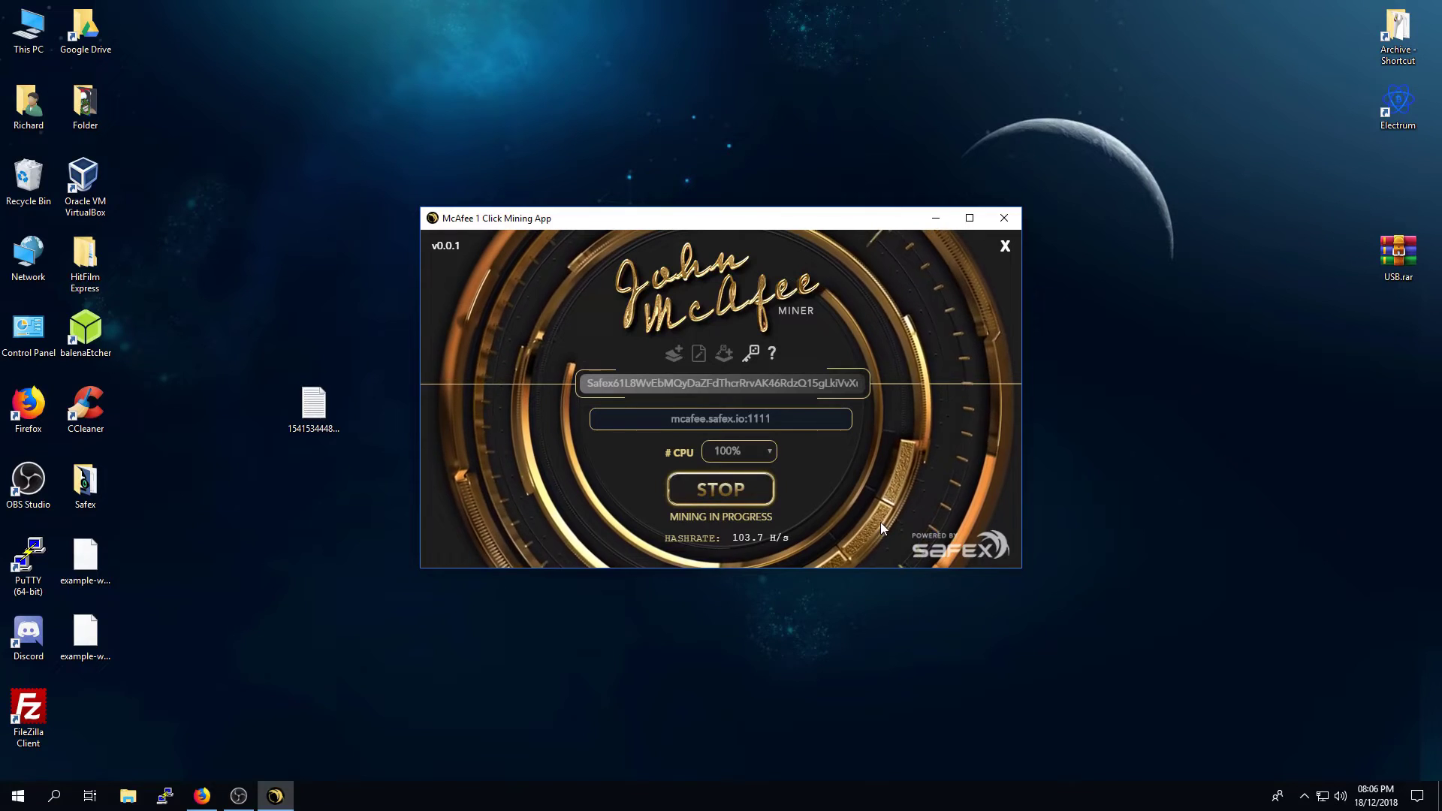
Step: Copy the wallet address and switch to the mcafee.safex.io pool dashboard in the browser
double_click(748, 385)
right_click(747, 385)
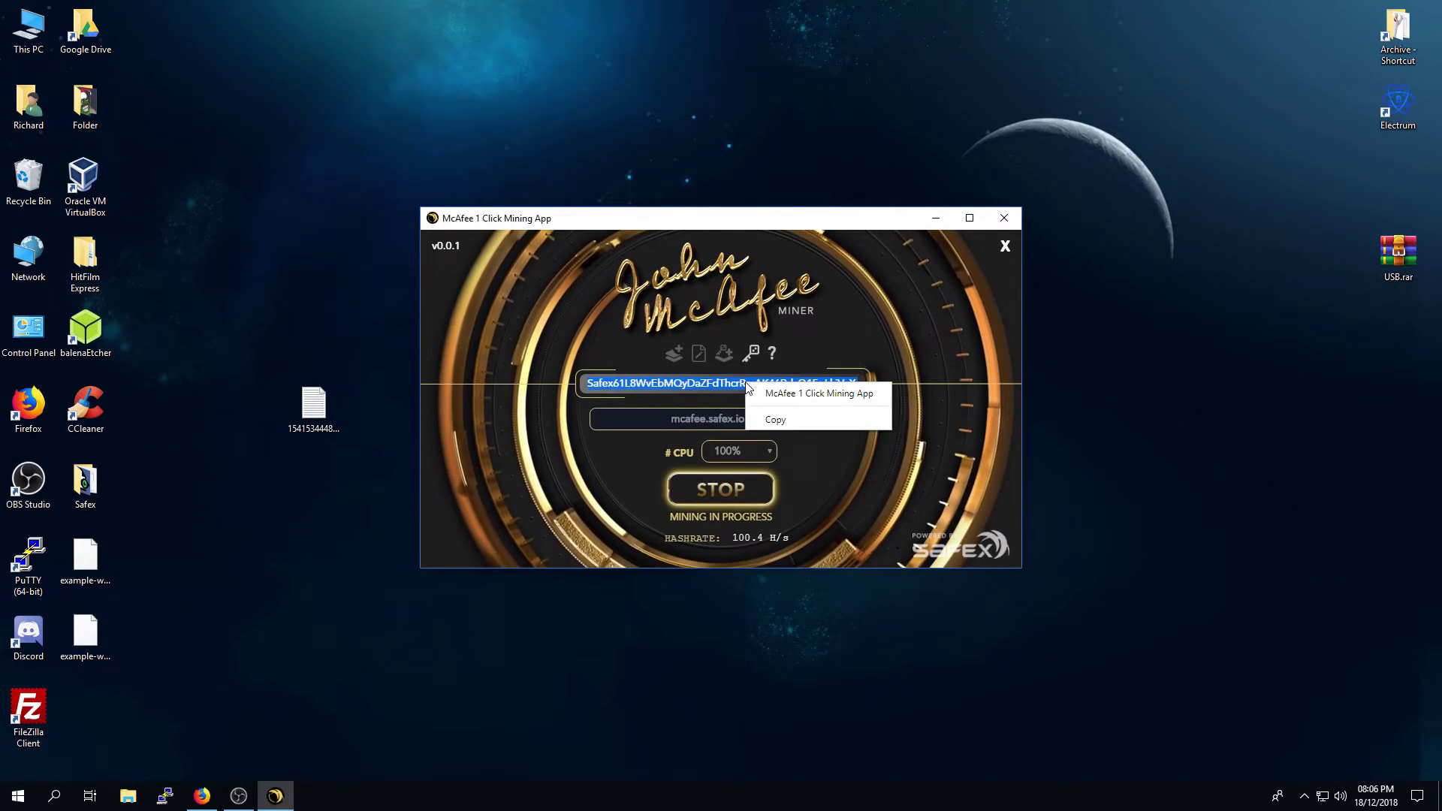
click(768, 418)
click(950, 408)
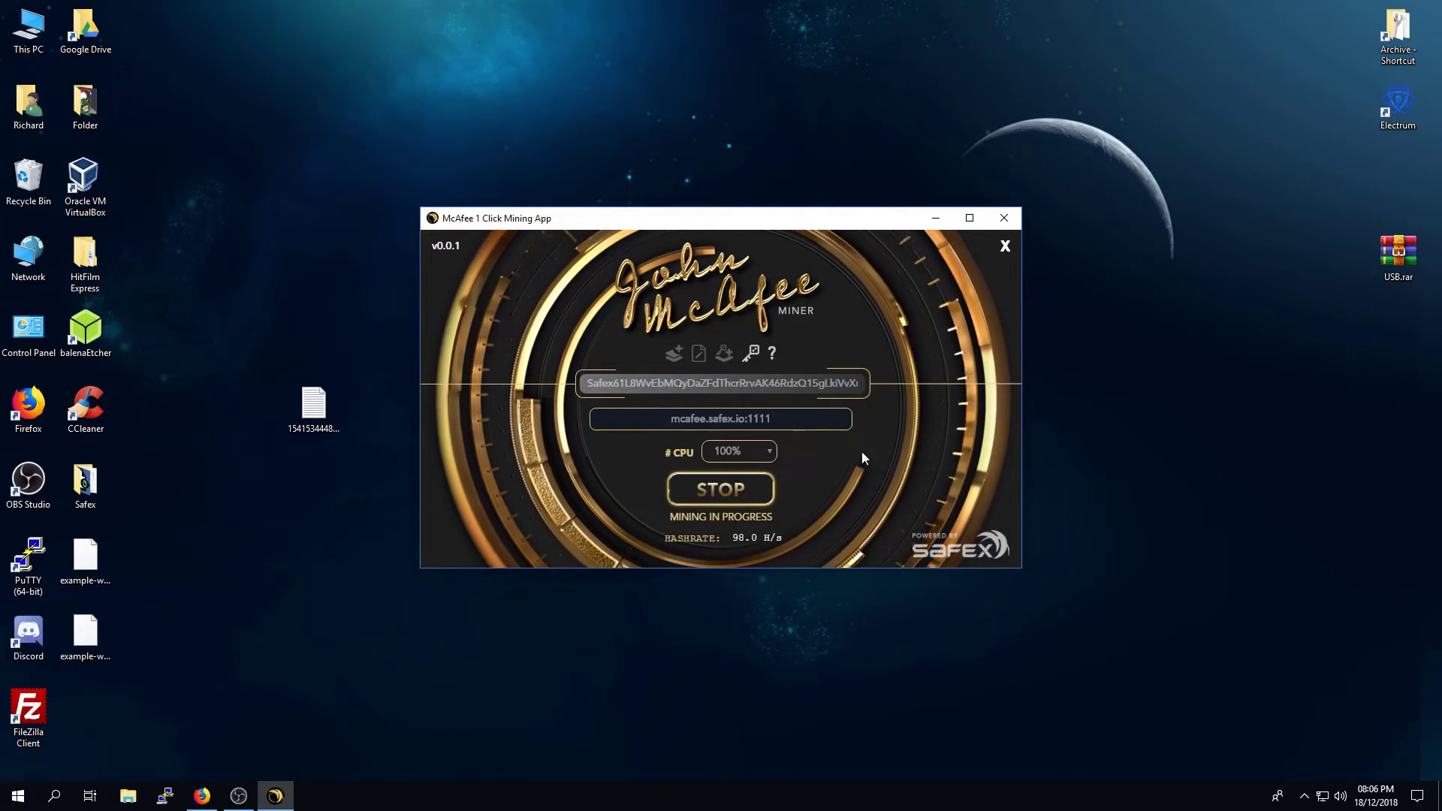
key(alt+Tab)
click(235, 13)
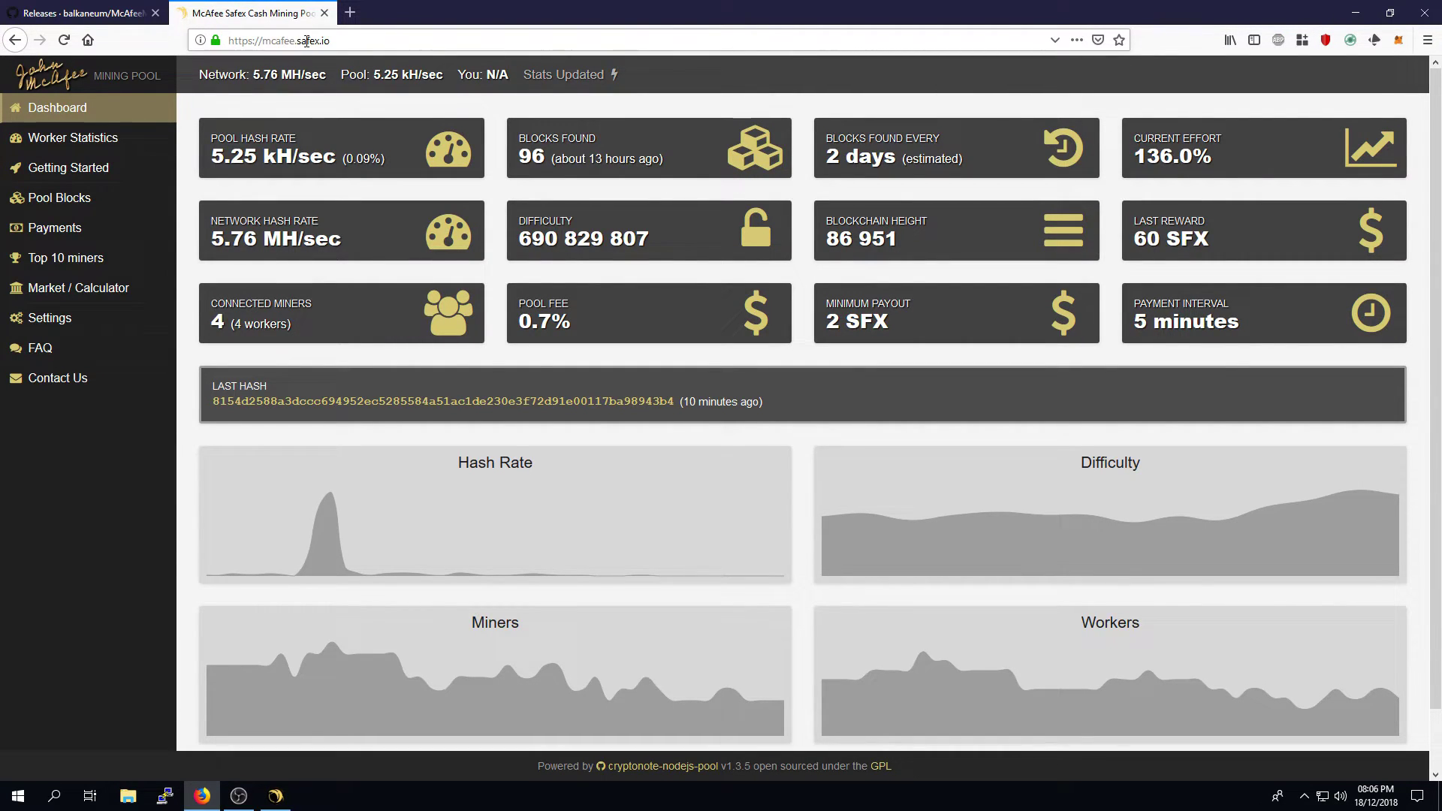
Step: Look up worker statistics for the pasted wallet address, showing 21 H/s and 0 SFX pending
click(131, 144)
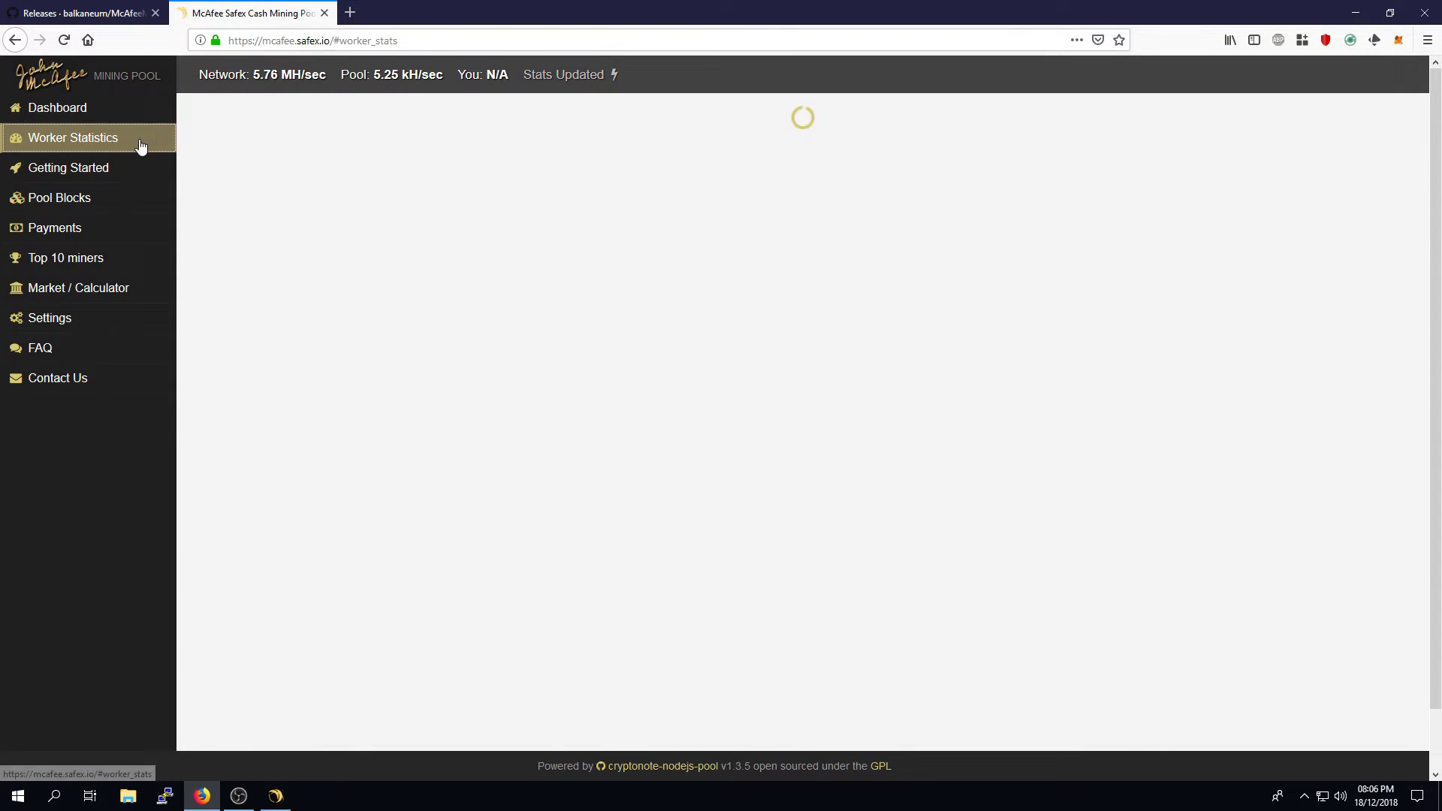
click(297, 166)
key(ctrl+v)
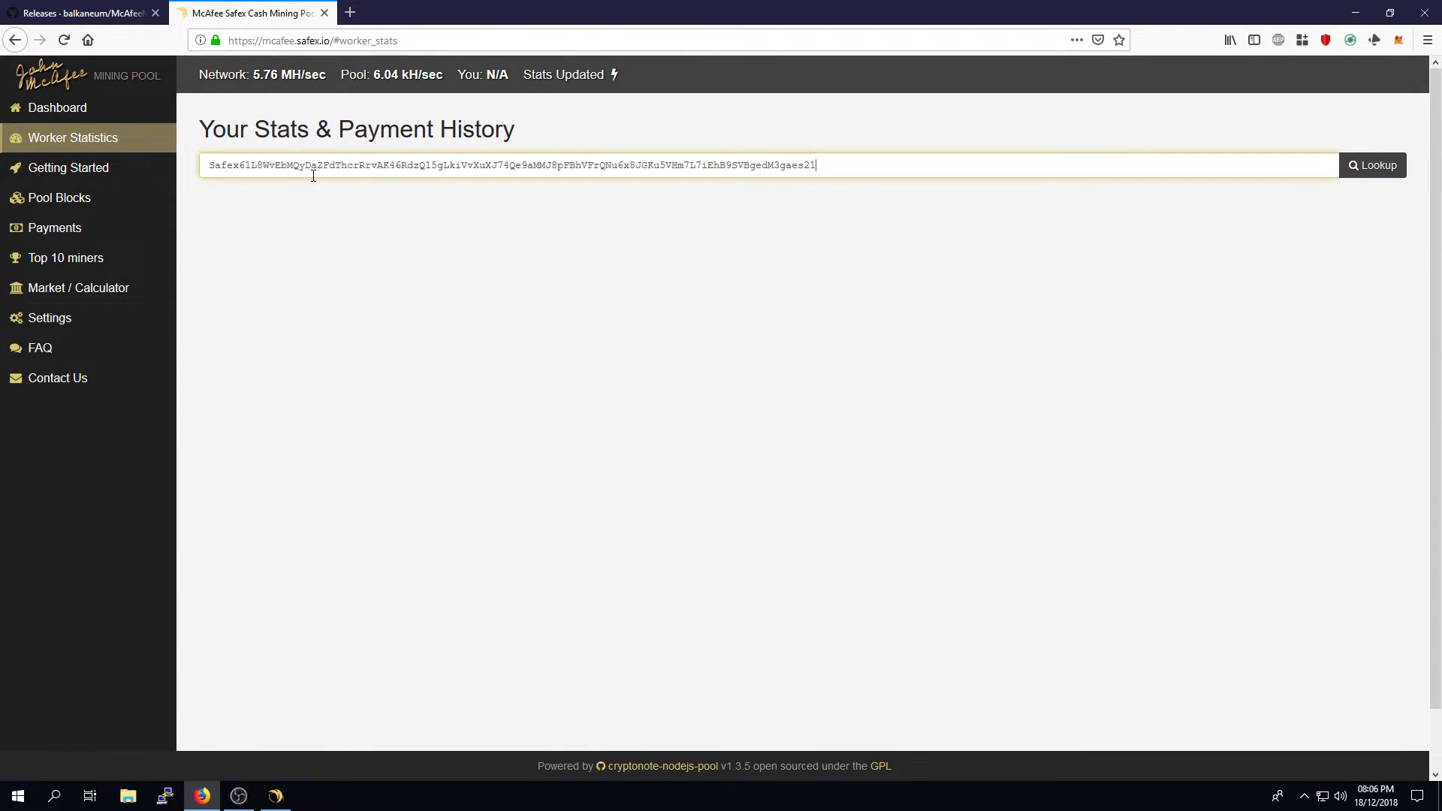
click(1370, 170)
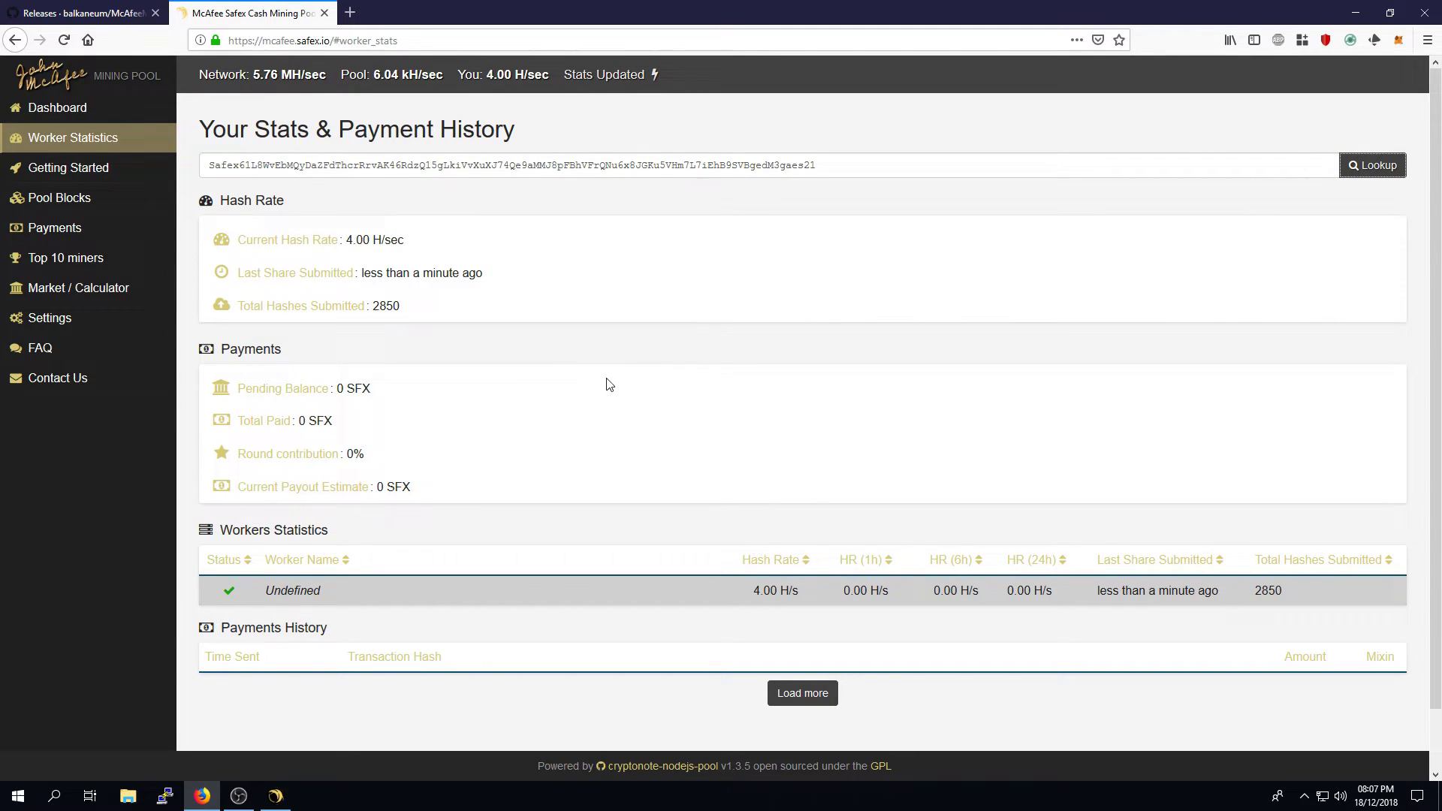
mouse_move(1435, 293)
mouse_down()
mouse_move(1435, 350)
mouse_move(1435, 293)
mouse_up()
drag(451, 499, 224, 419)
click(538, 432)
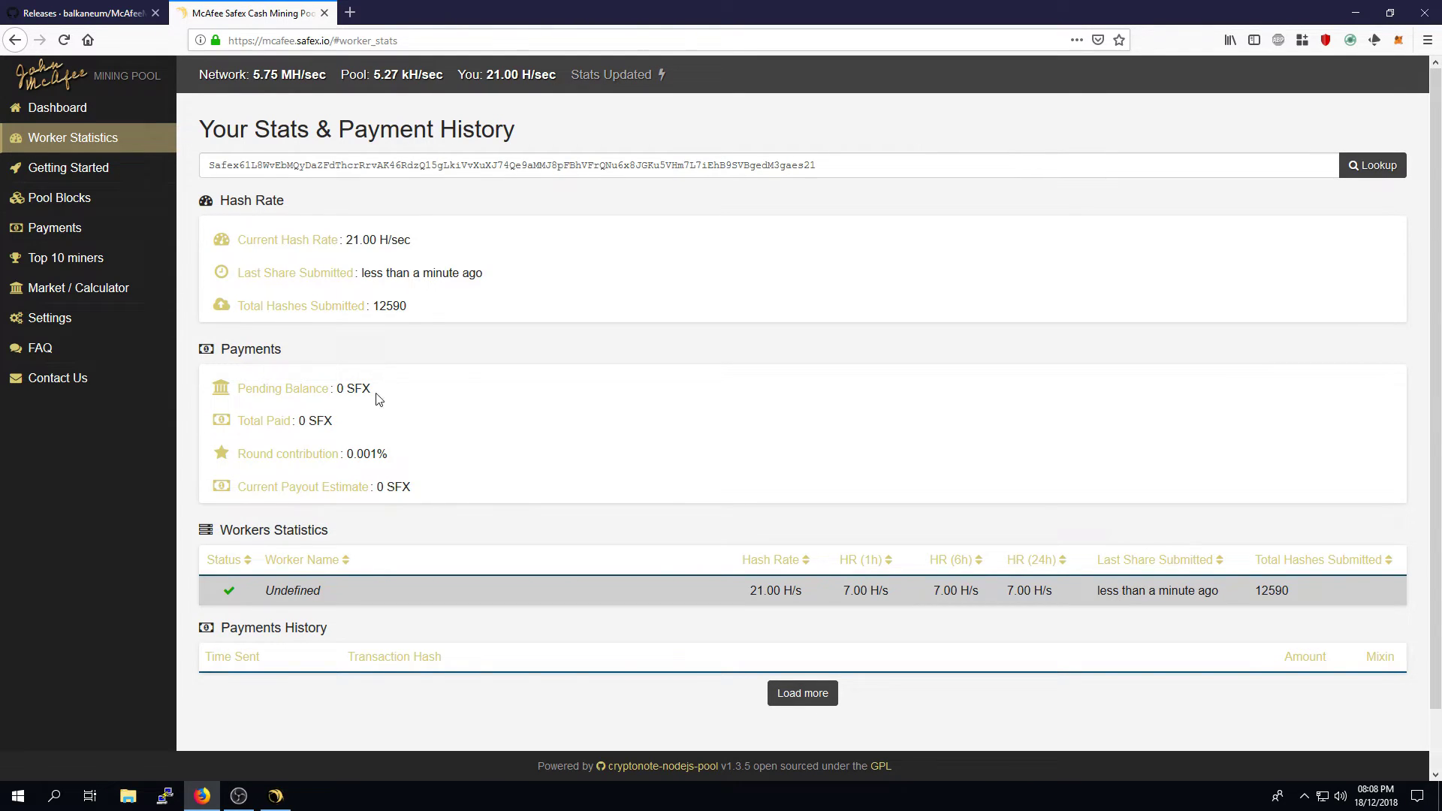
drag(377, 392, 239, 398)
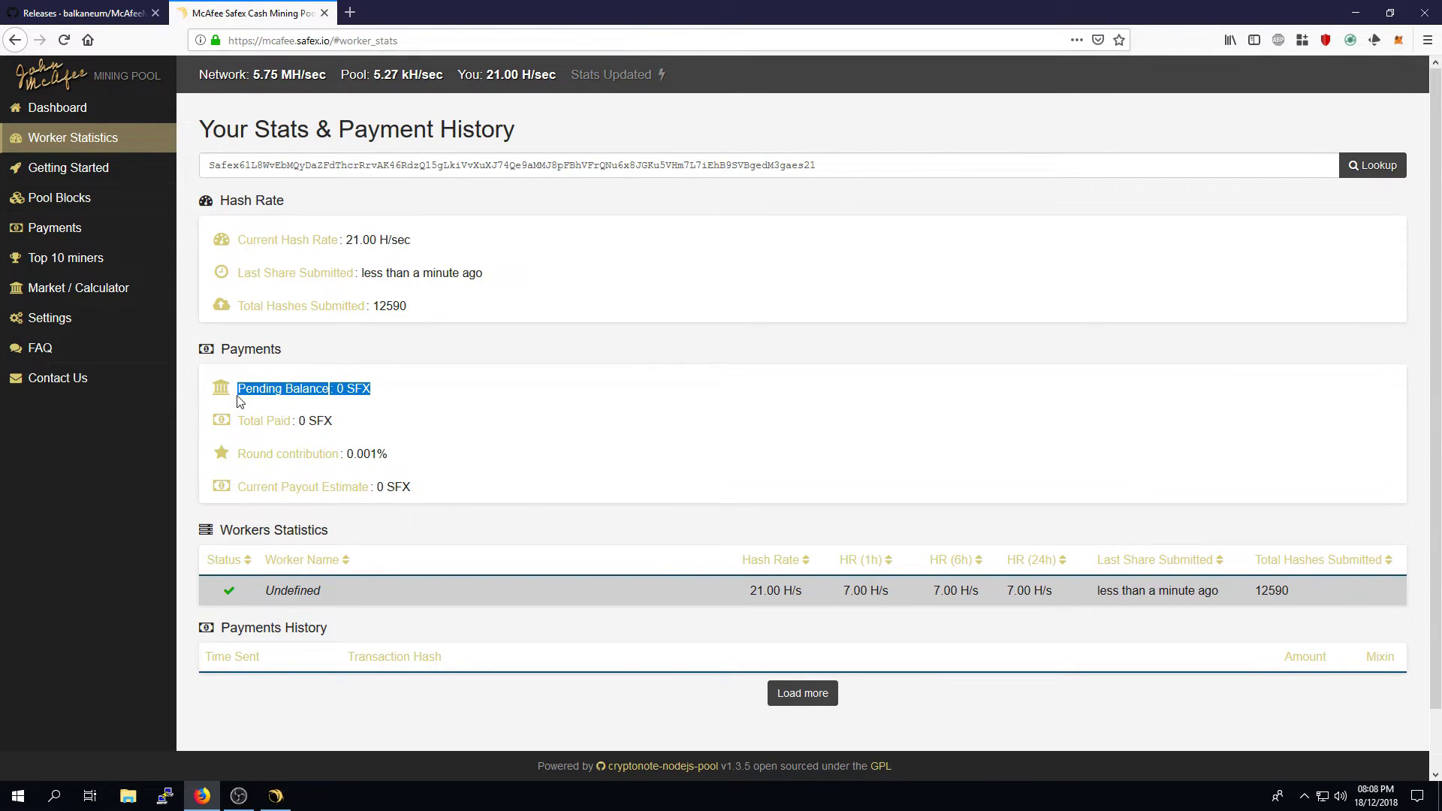
click(486, 399)
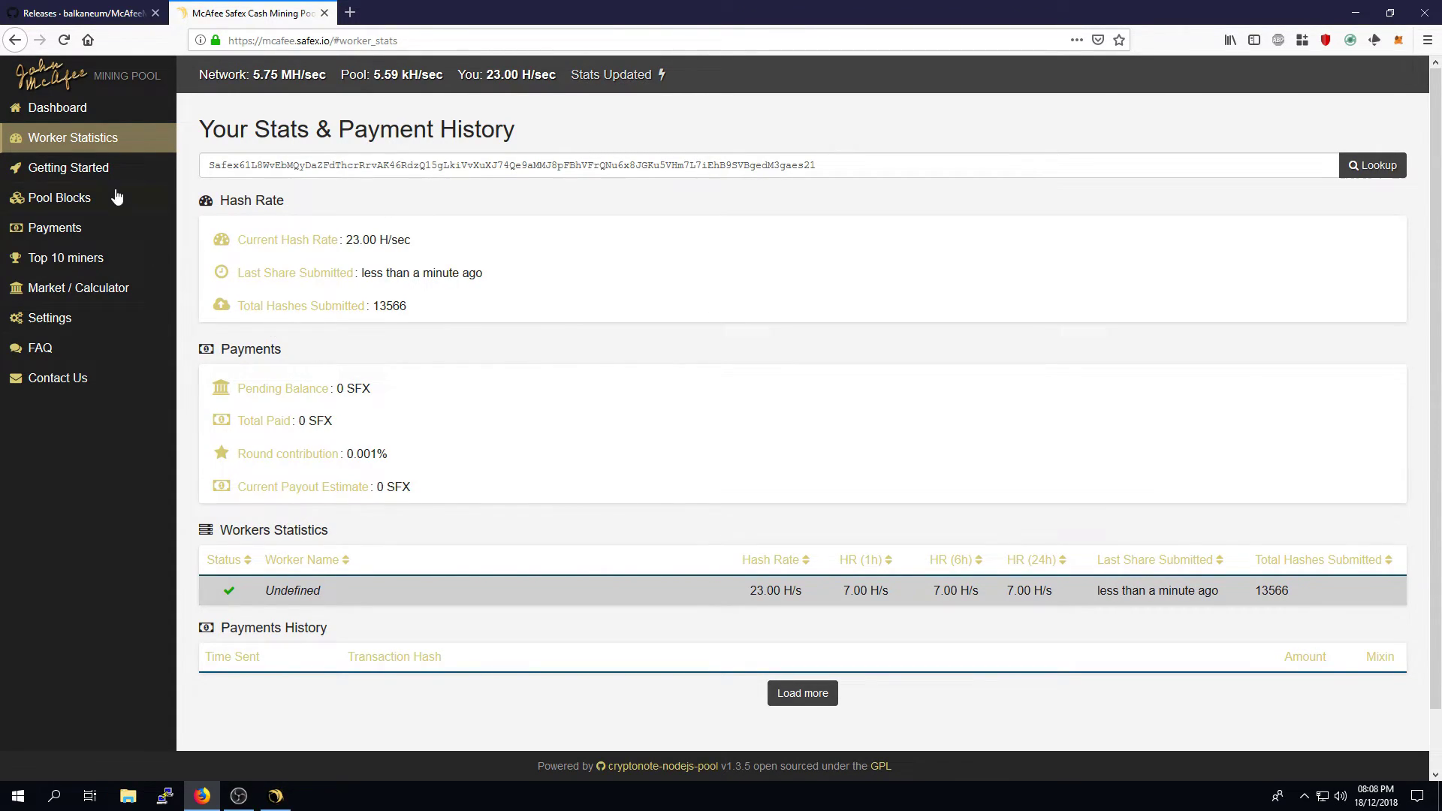
Step: Open the pool Dashboard in a new tab and point out its 2 SFX minimum payout
middle_click(46, 106)
click(407, 12)
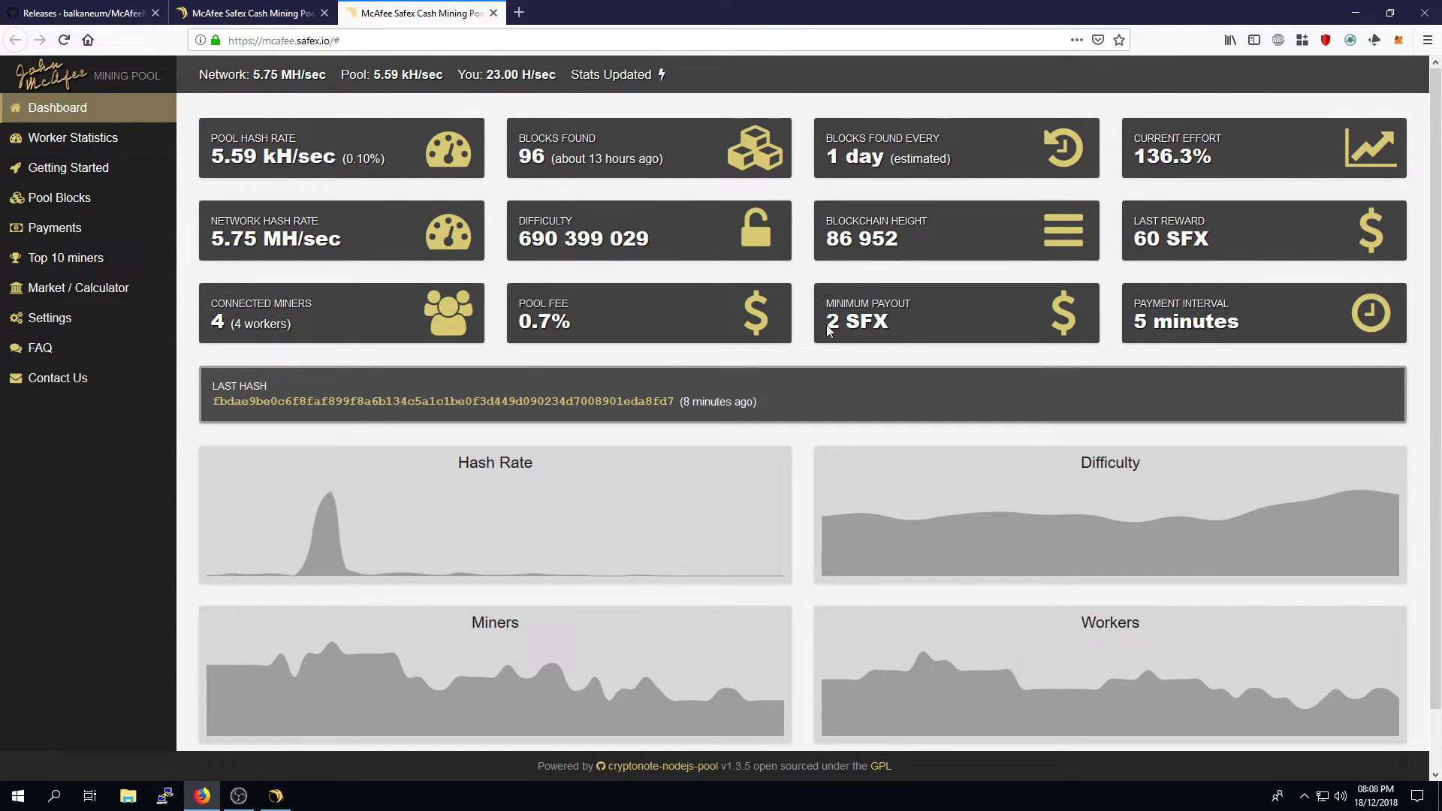
drag(828, 331, 894, 334)
click(903, 333)
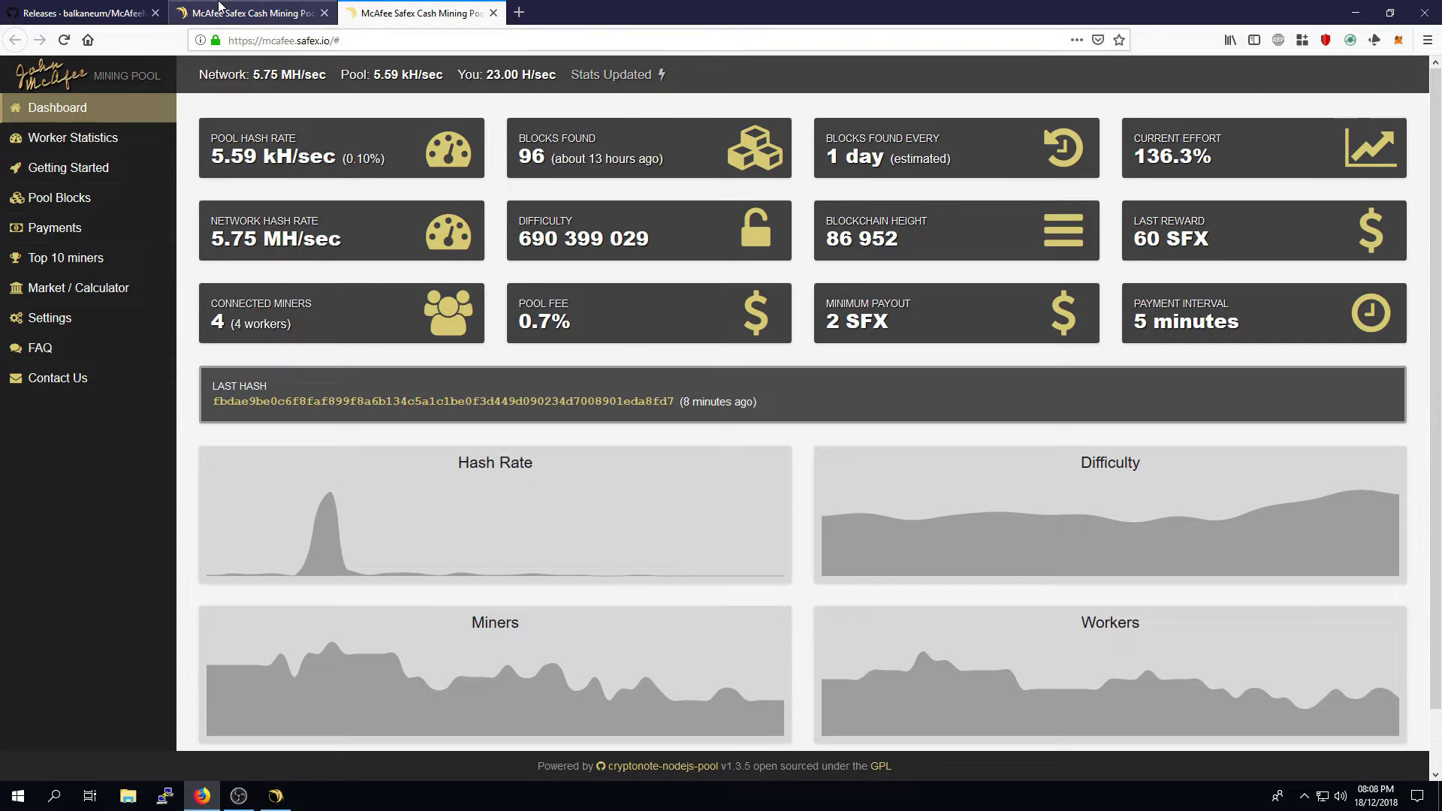
Step: Point out the 0 SFX Total Paid on the worker statistics page, then return to the dashboard
click(220, 7)
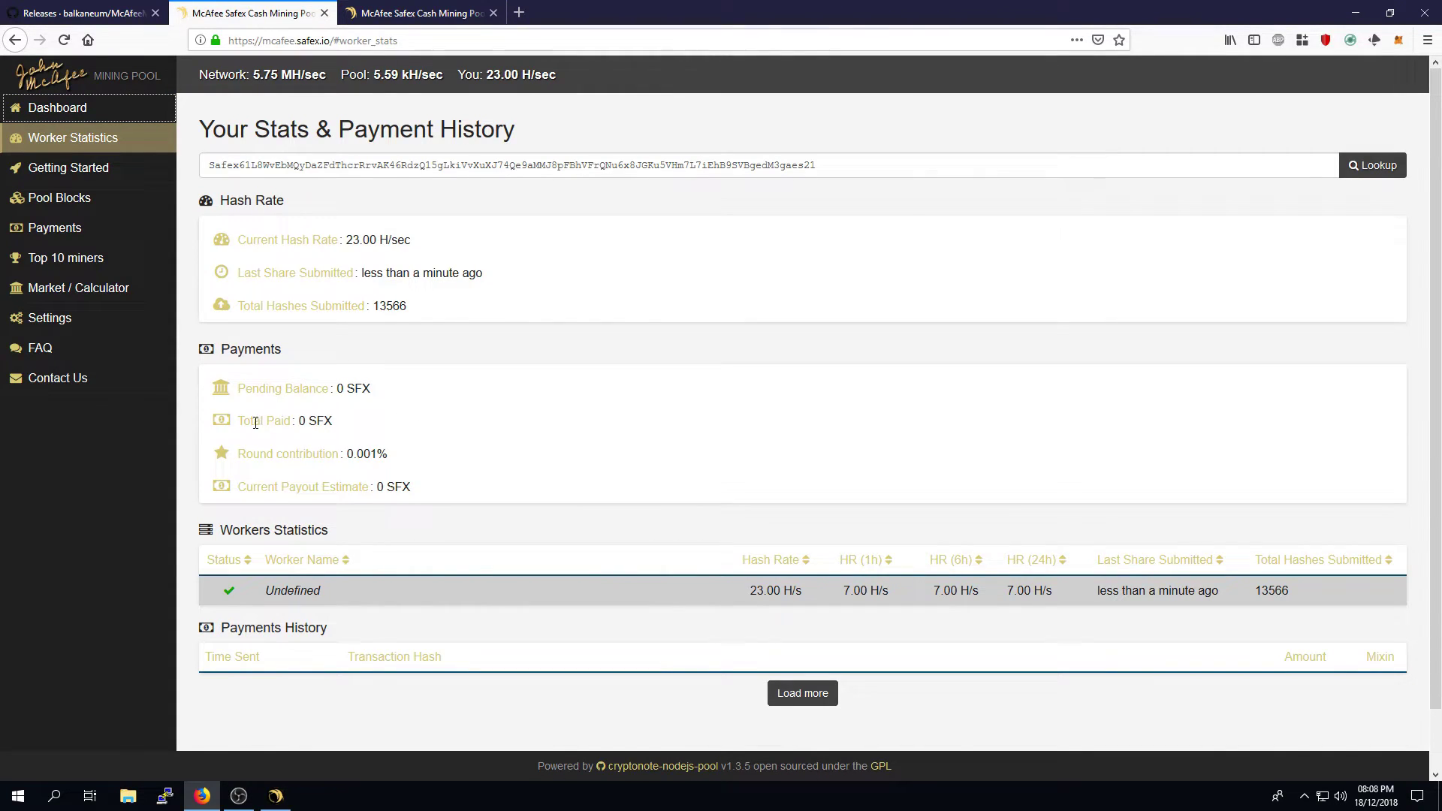
drag(238, 454, 358, 468)
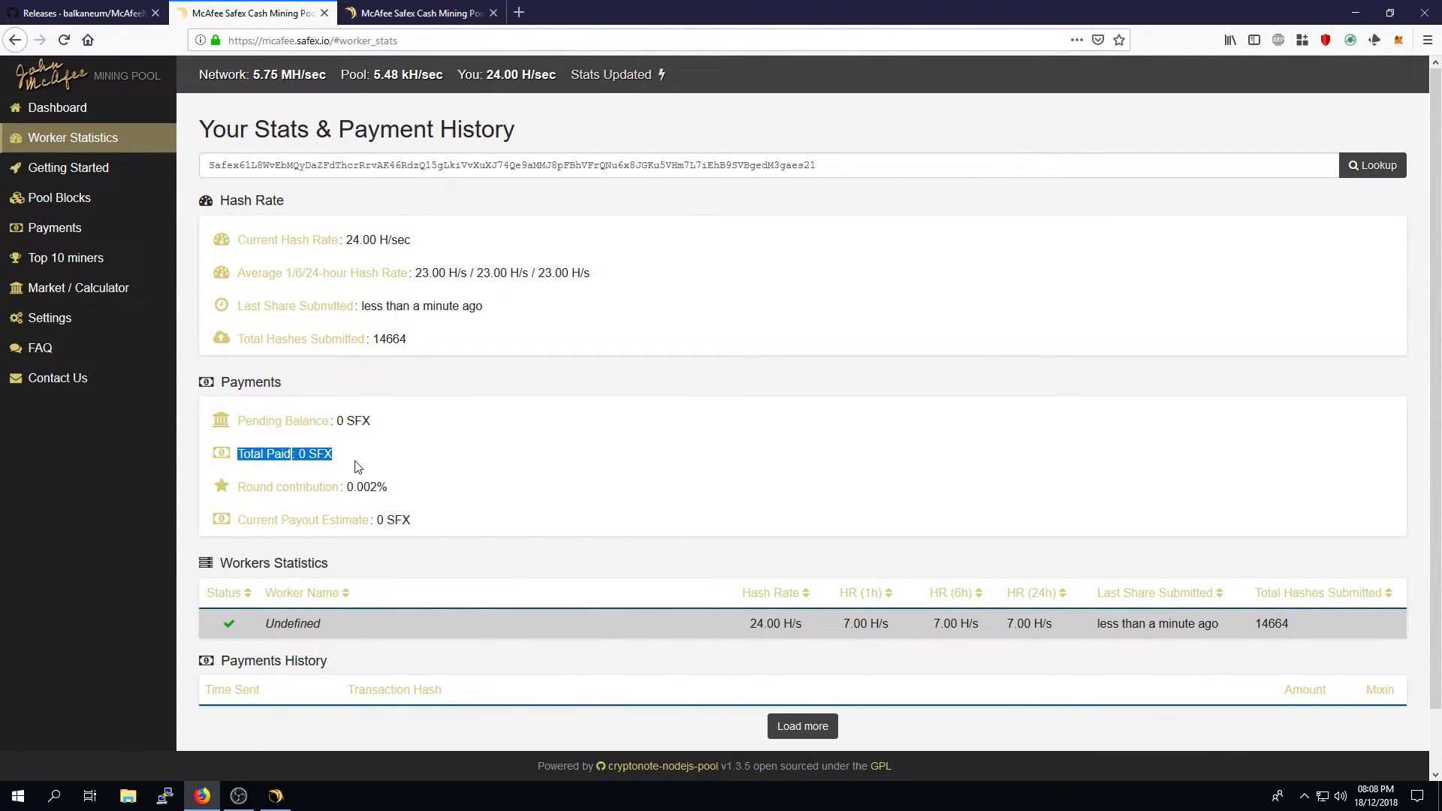
click(358, 460)
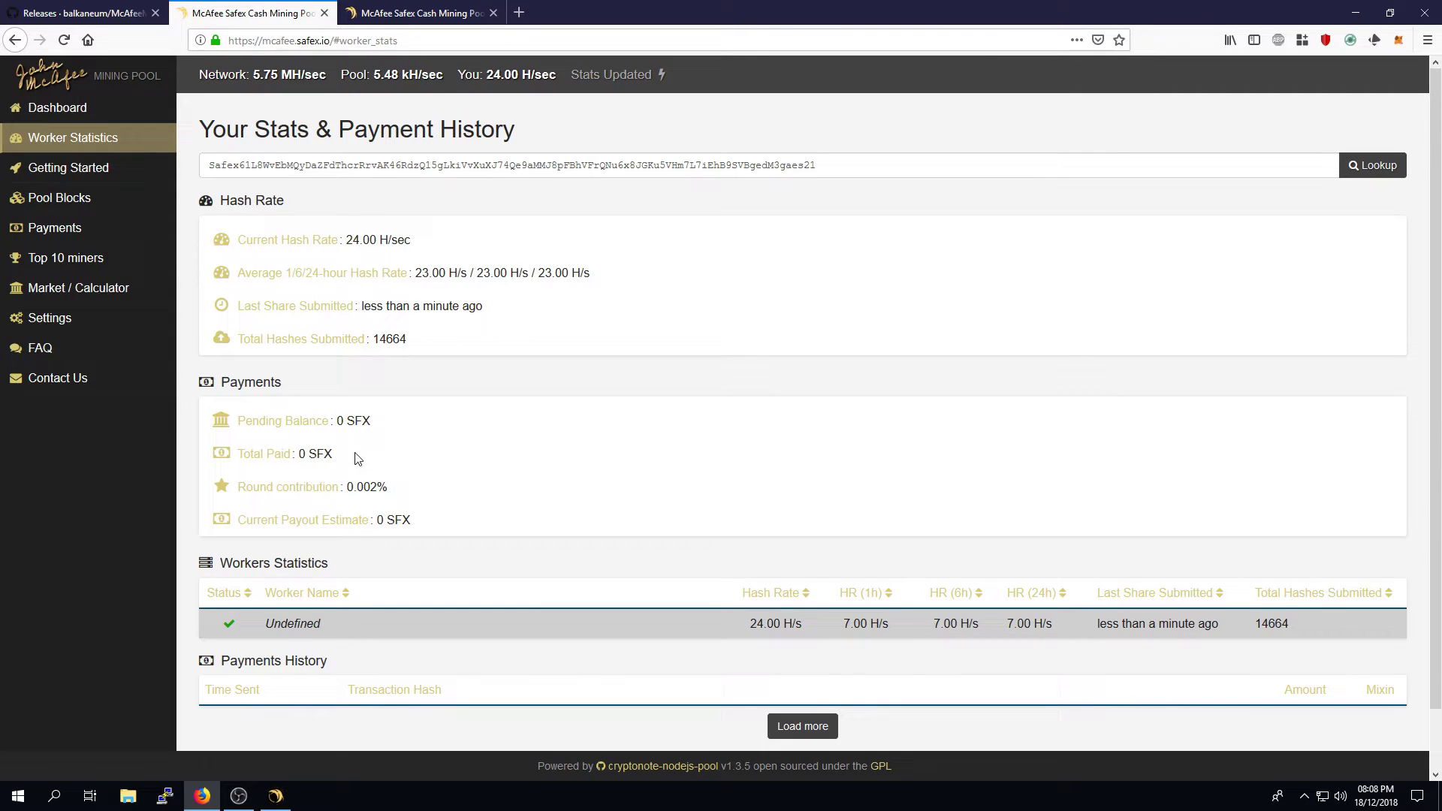
click(462, 19)
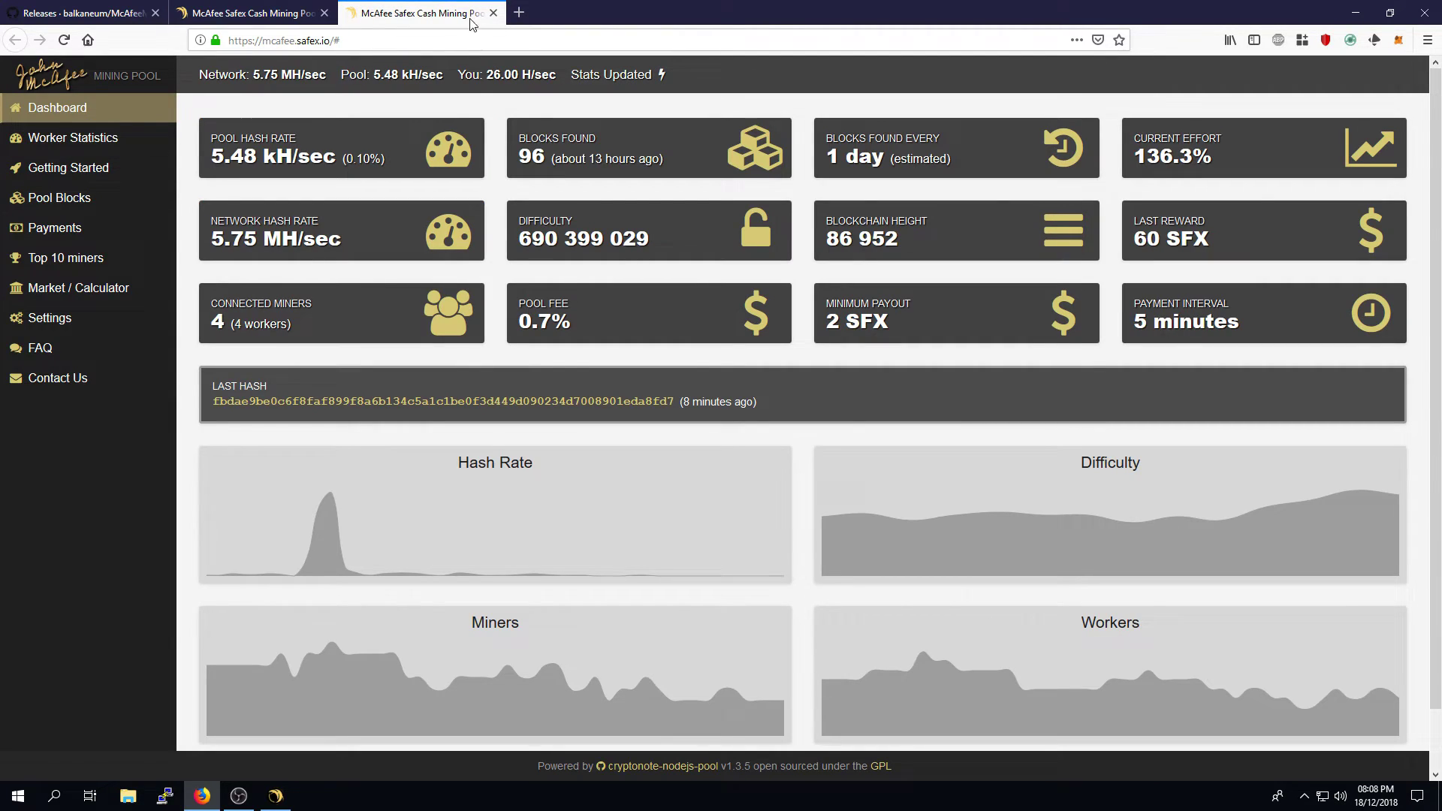
Step: Enter 100 as the pool's minimum payout, go back to the dashboard, and stop the miner
click(129, 326)
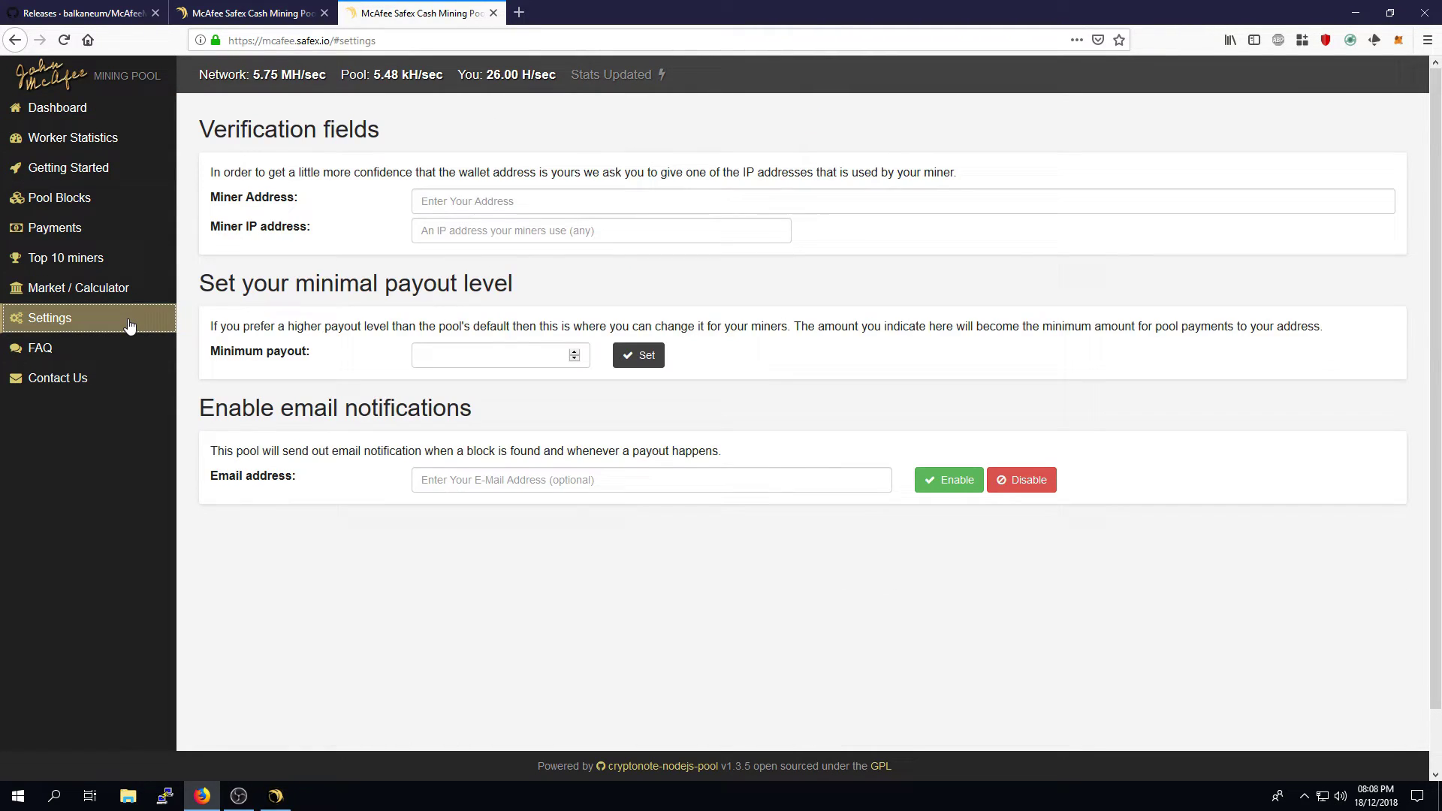
click(482, 203)
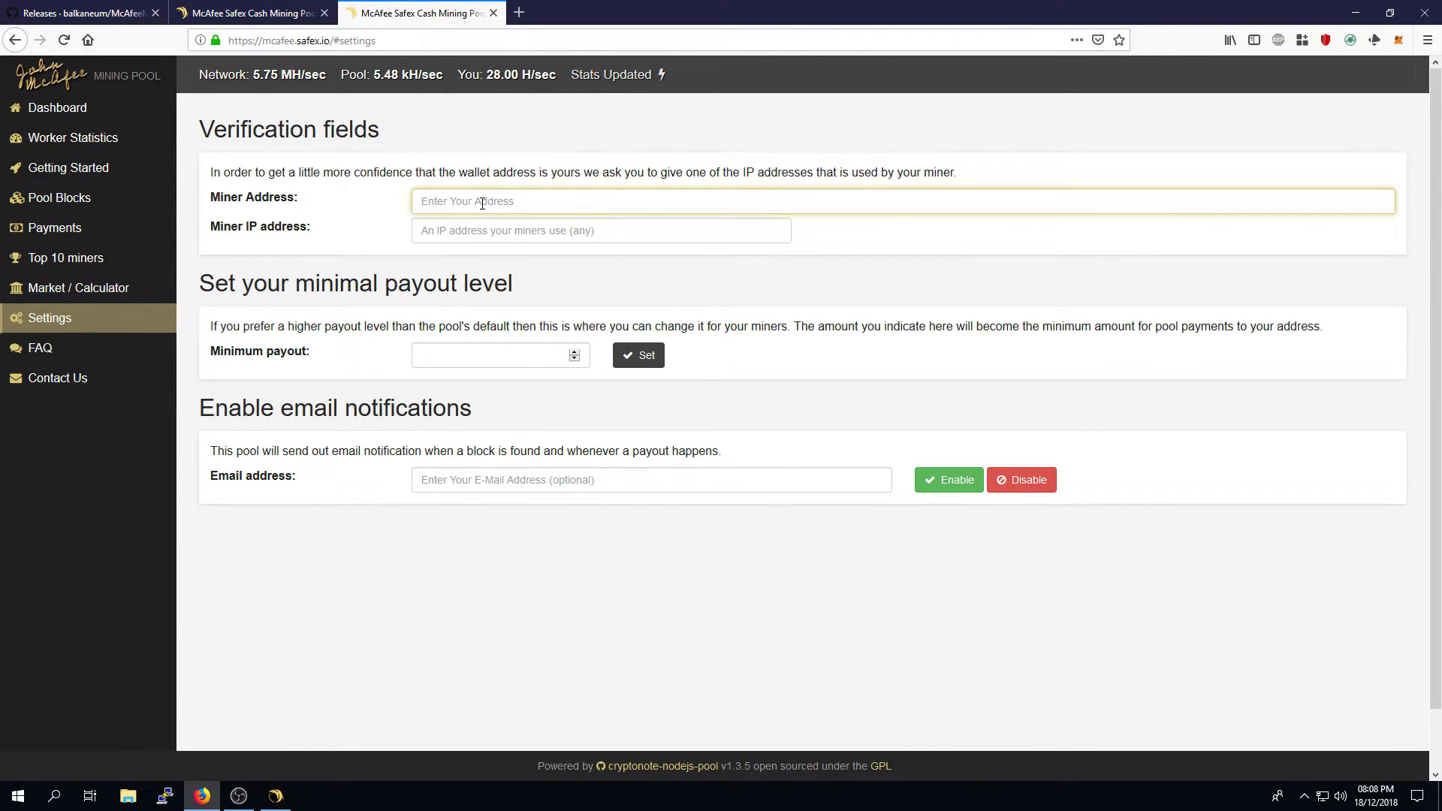
click(474, 230)
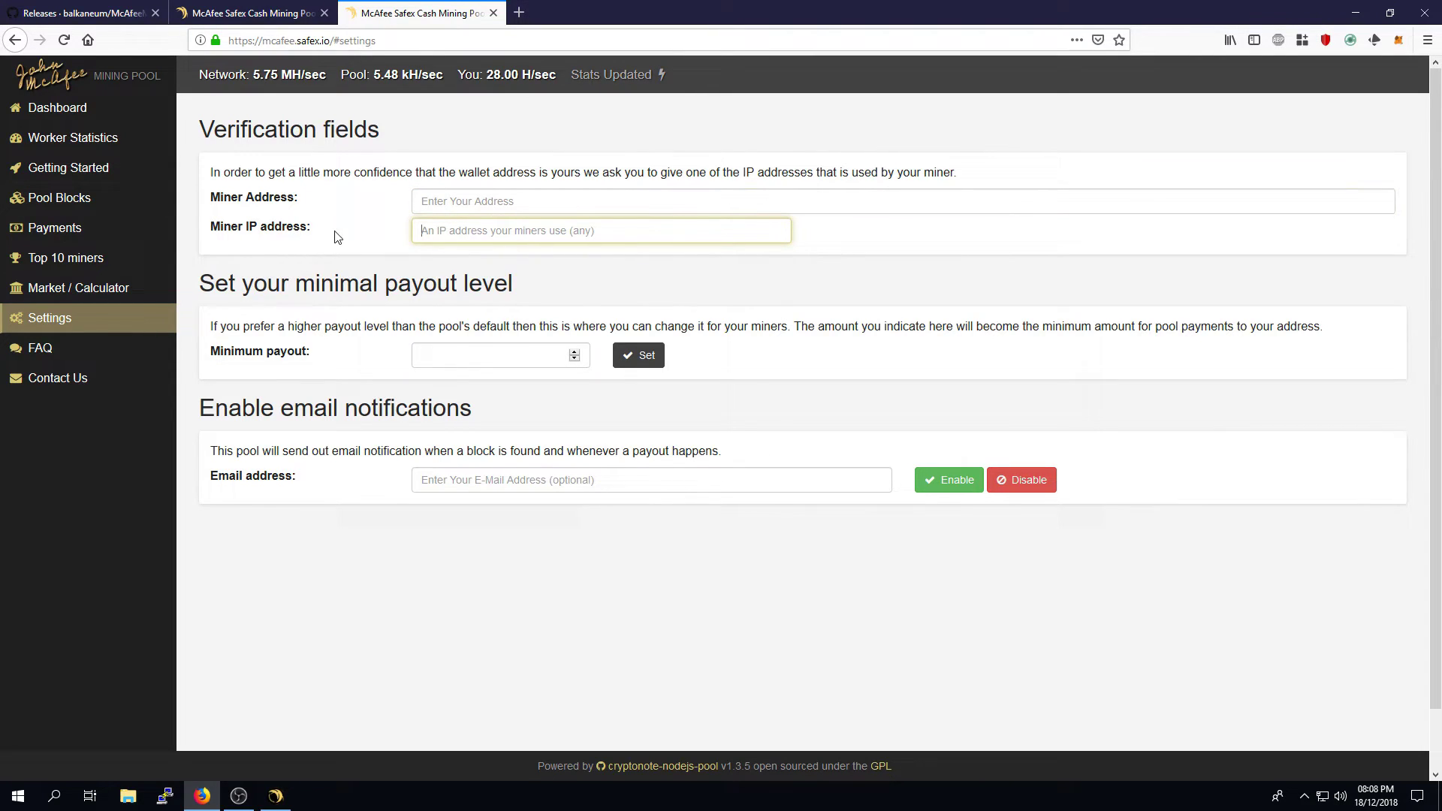
click(463, 202)
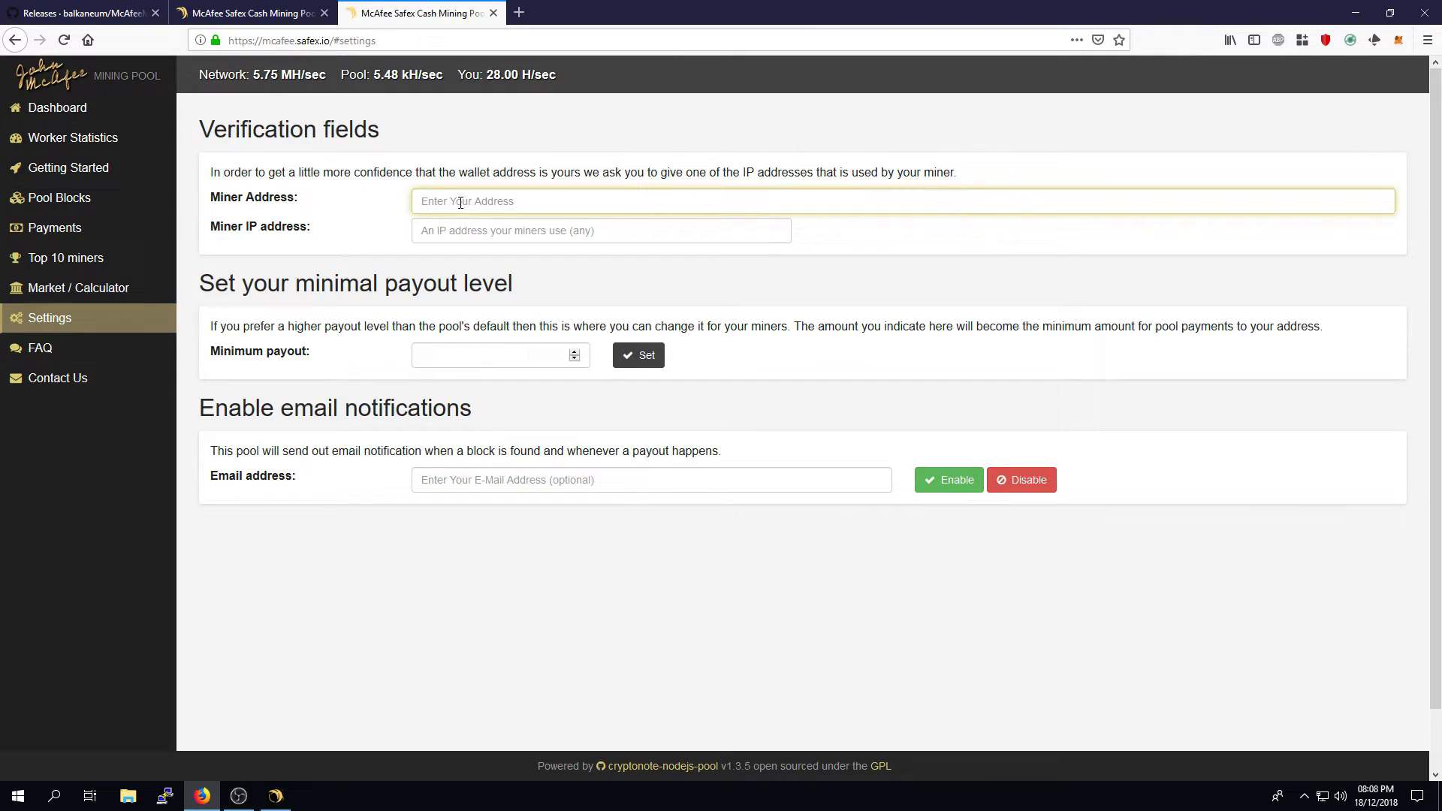
click(472, 357)
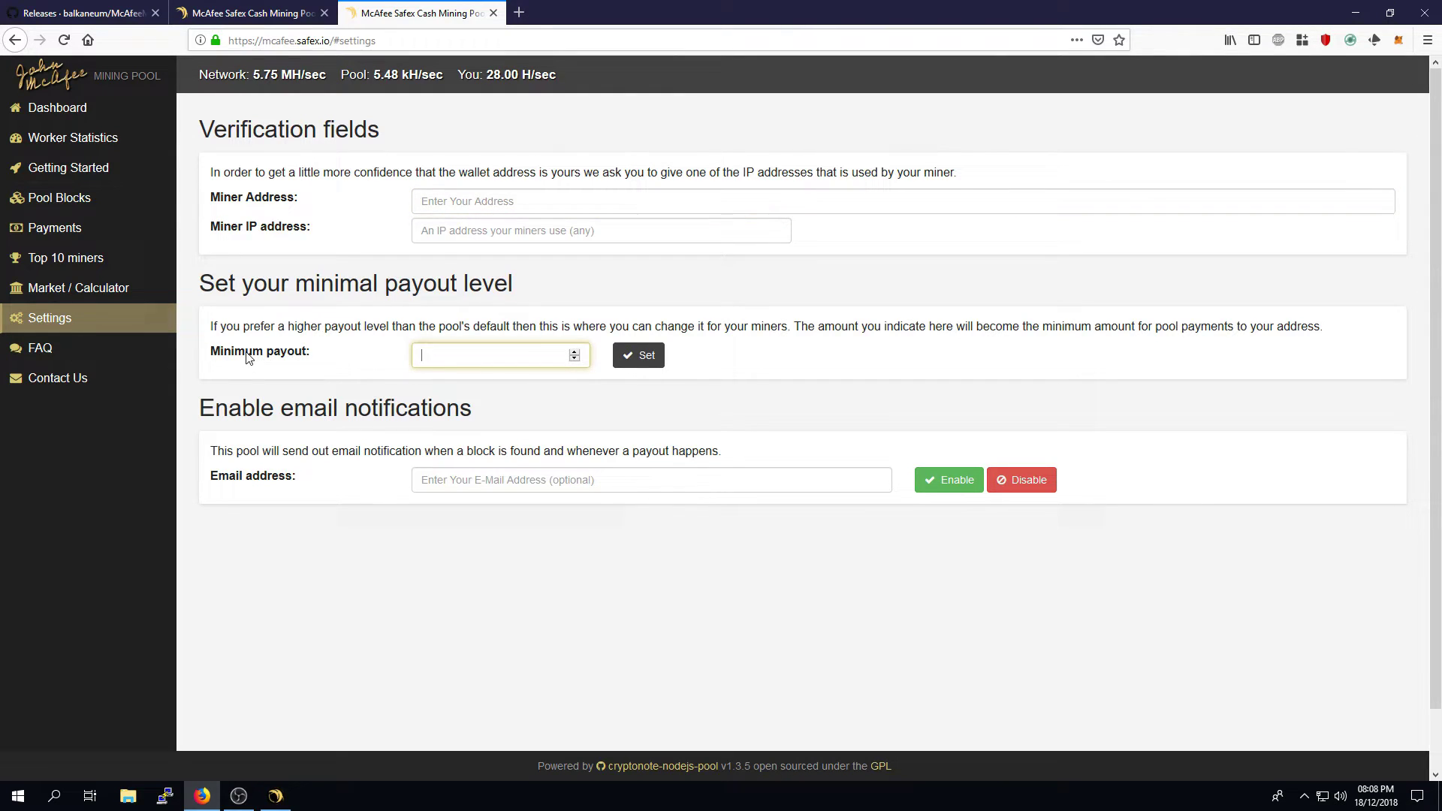
text(100)
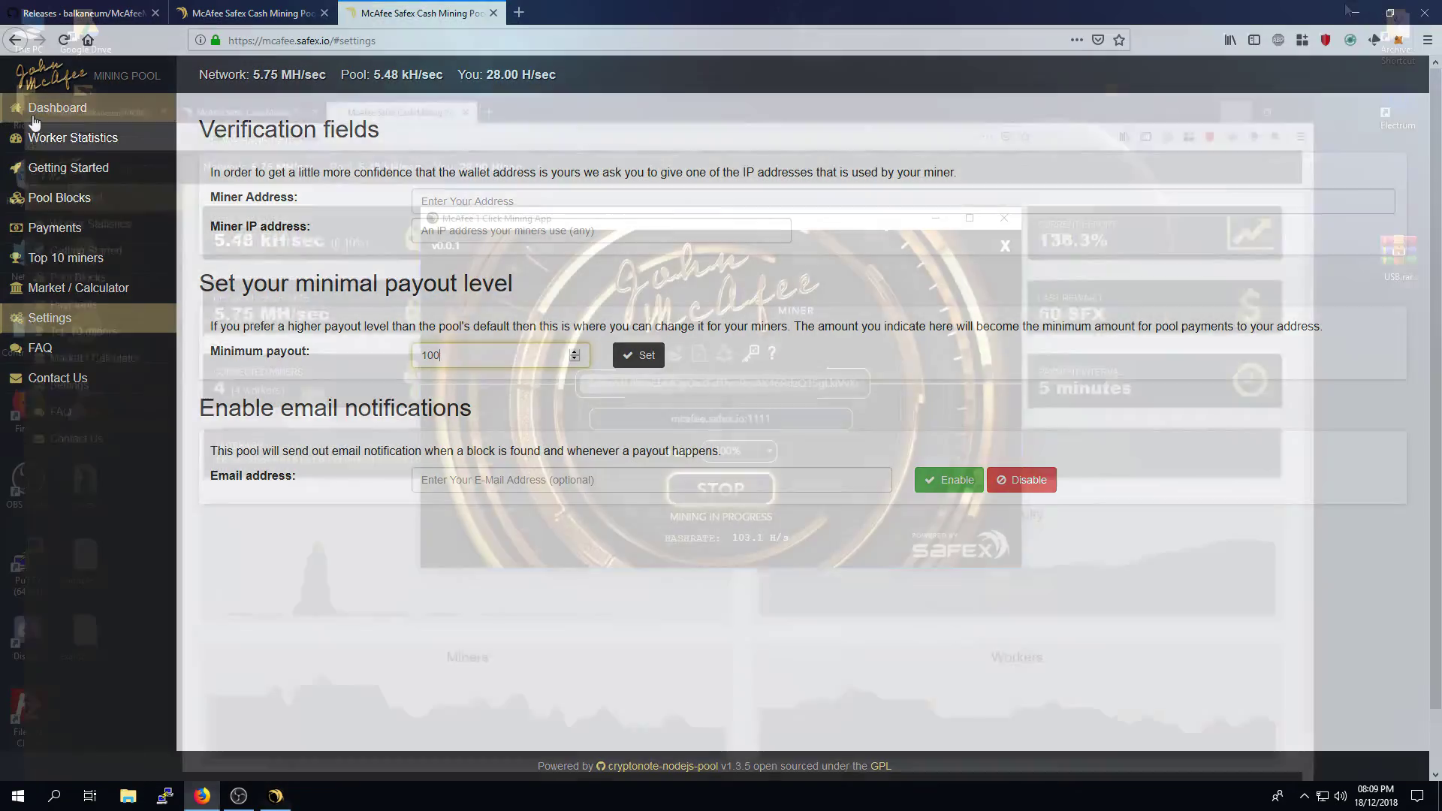
click(53, 107)
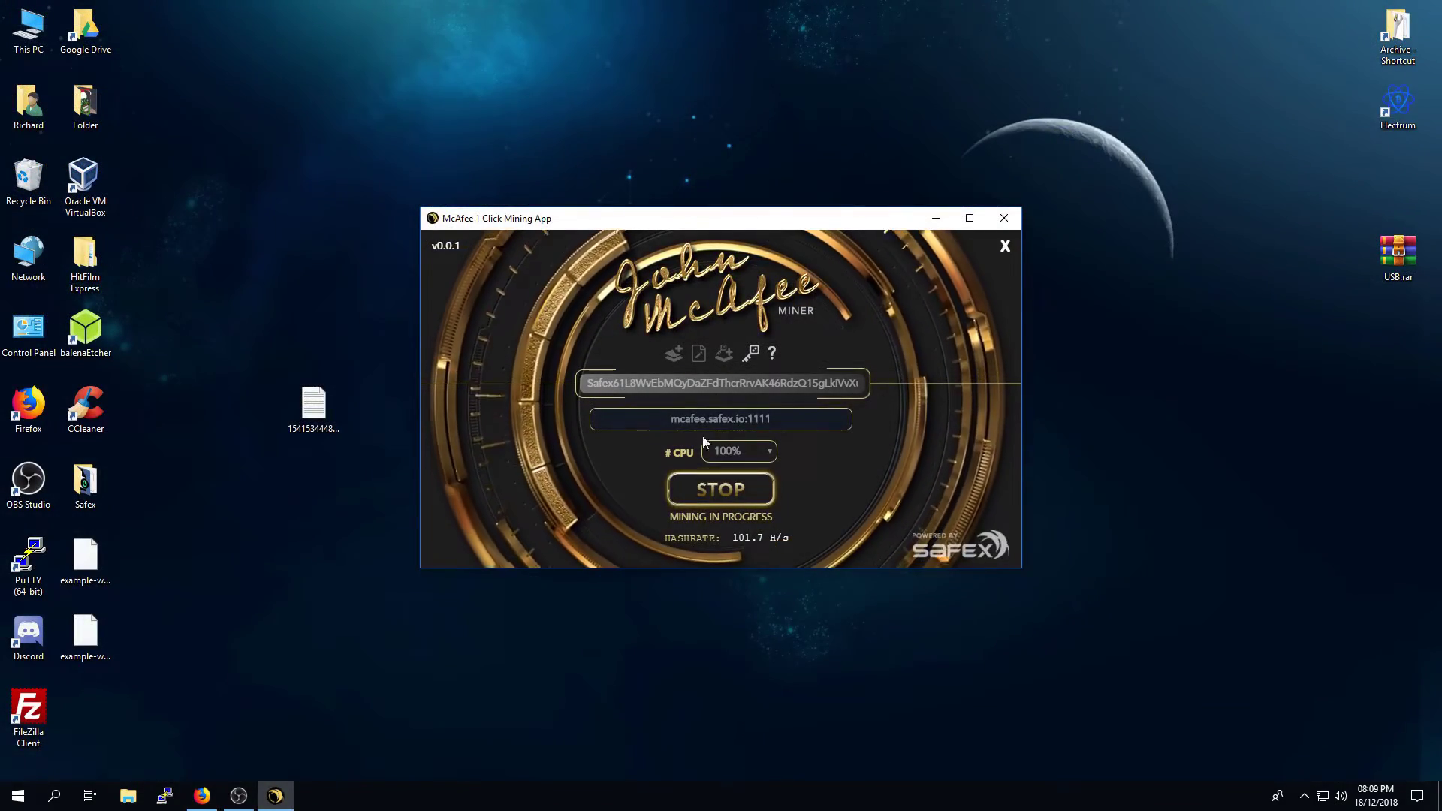
click(699, 501)
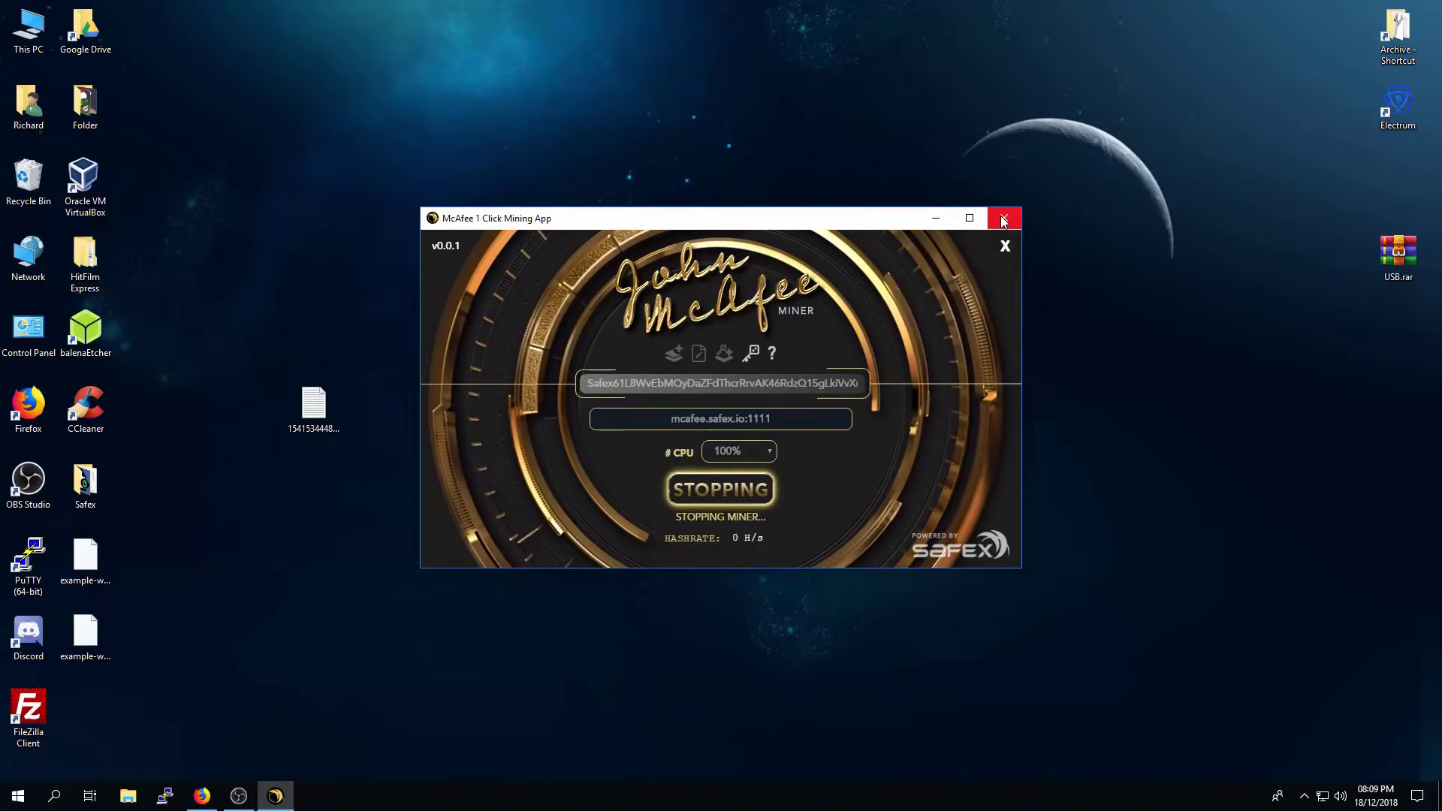
Step: Close and relaunch the McAfee miner, then open the new wallet address text file in Notepad
click(1004, 218)
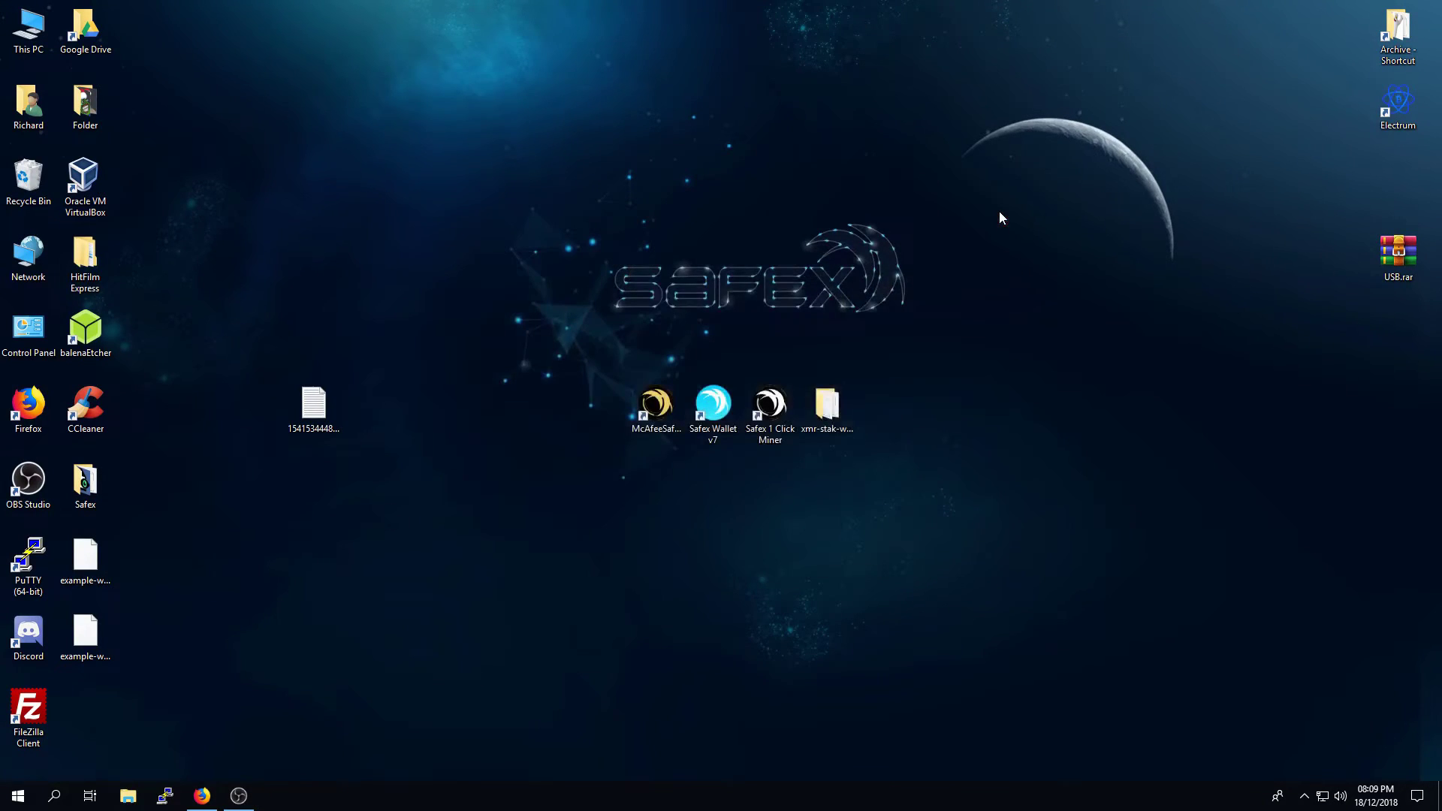
click(258, 591)
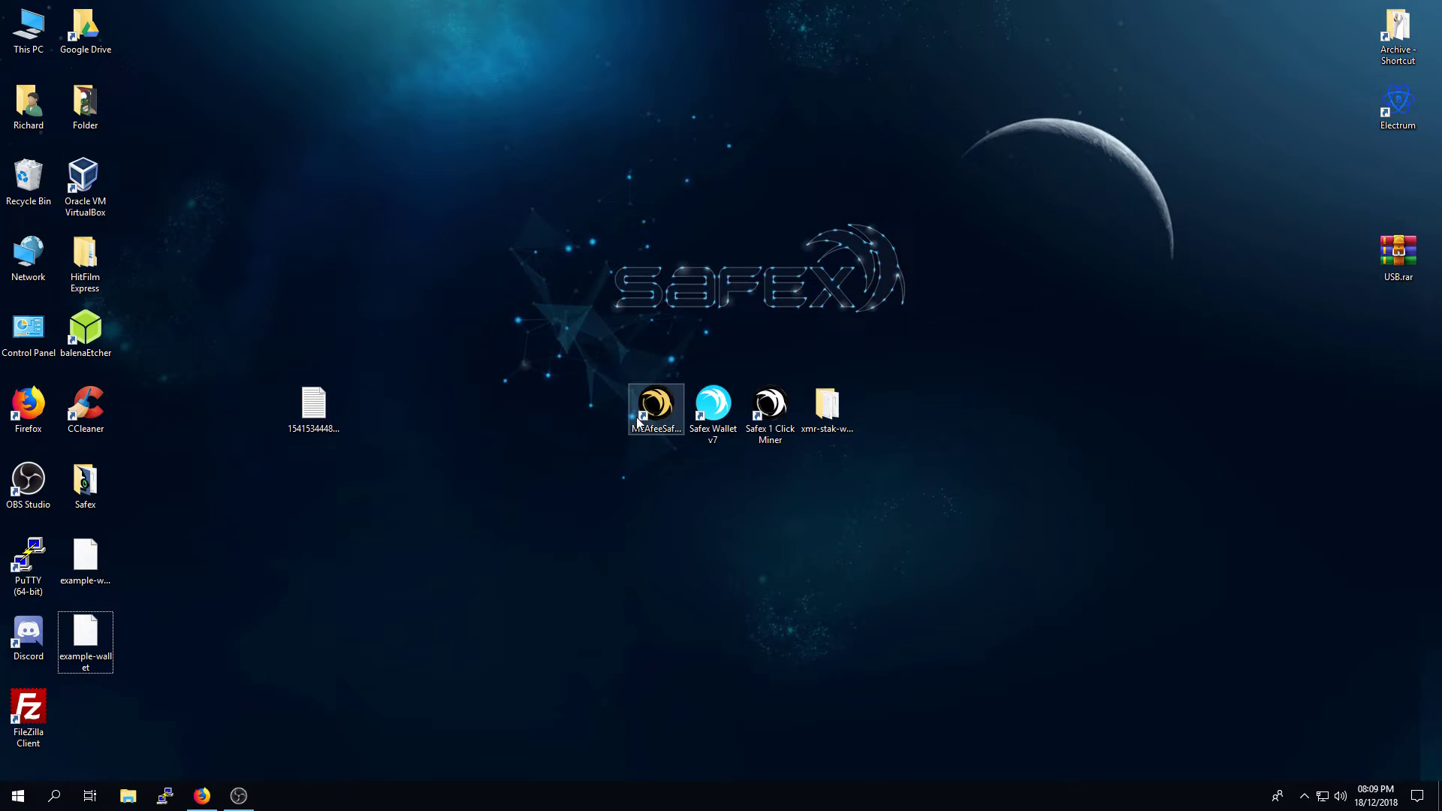
click(661, 414)
double_click(662, 414)
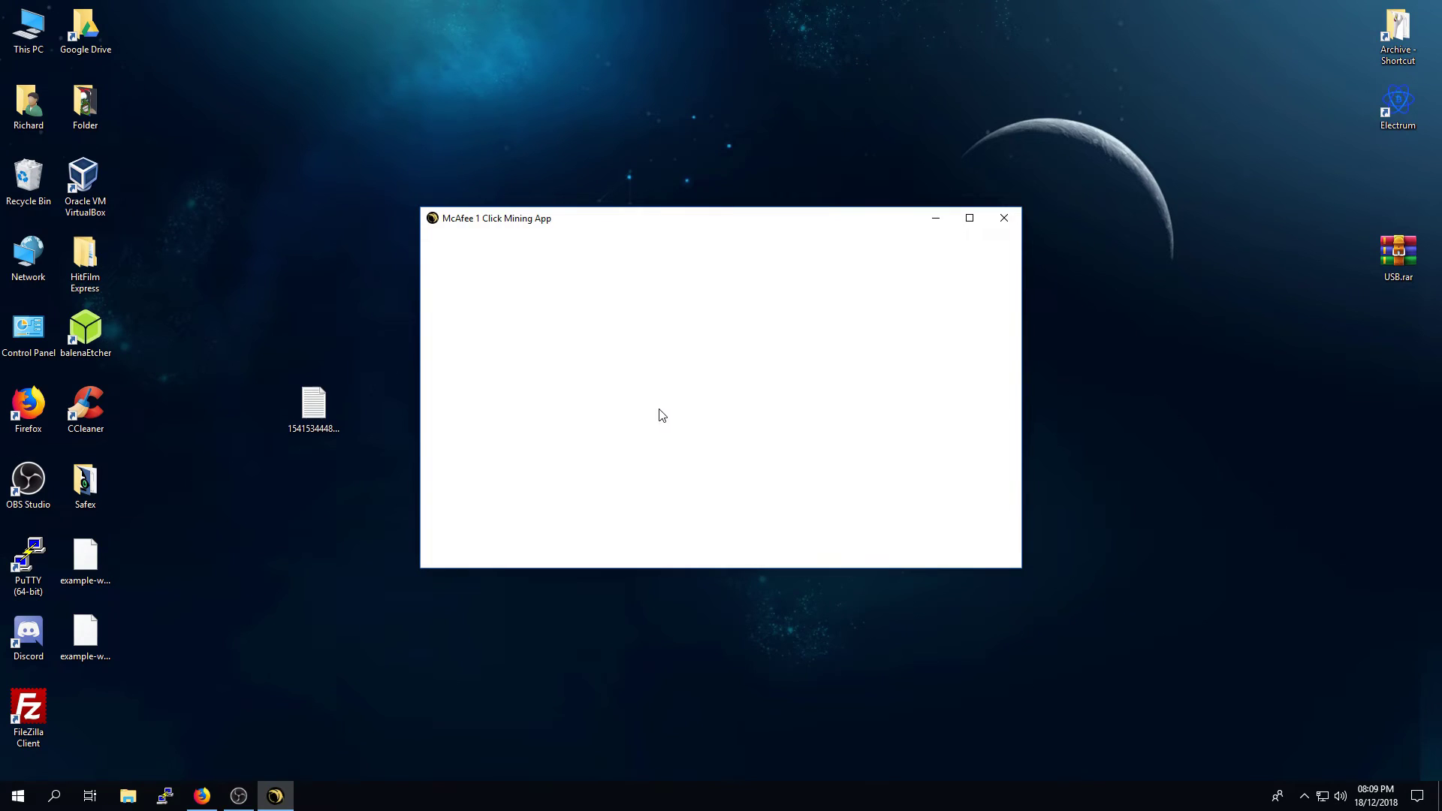
double_click(308, 411)
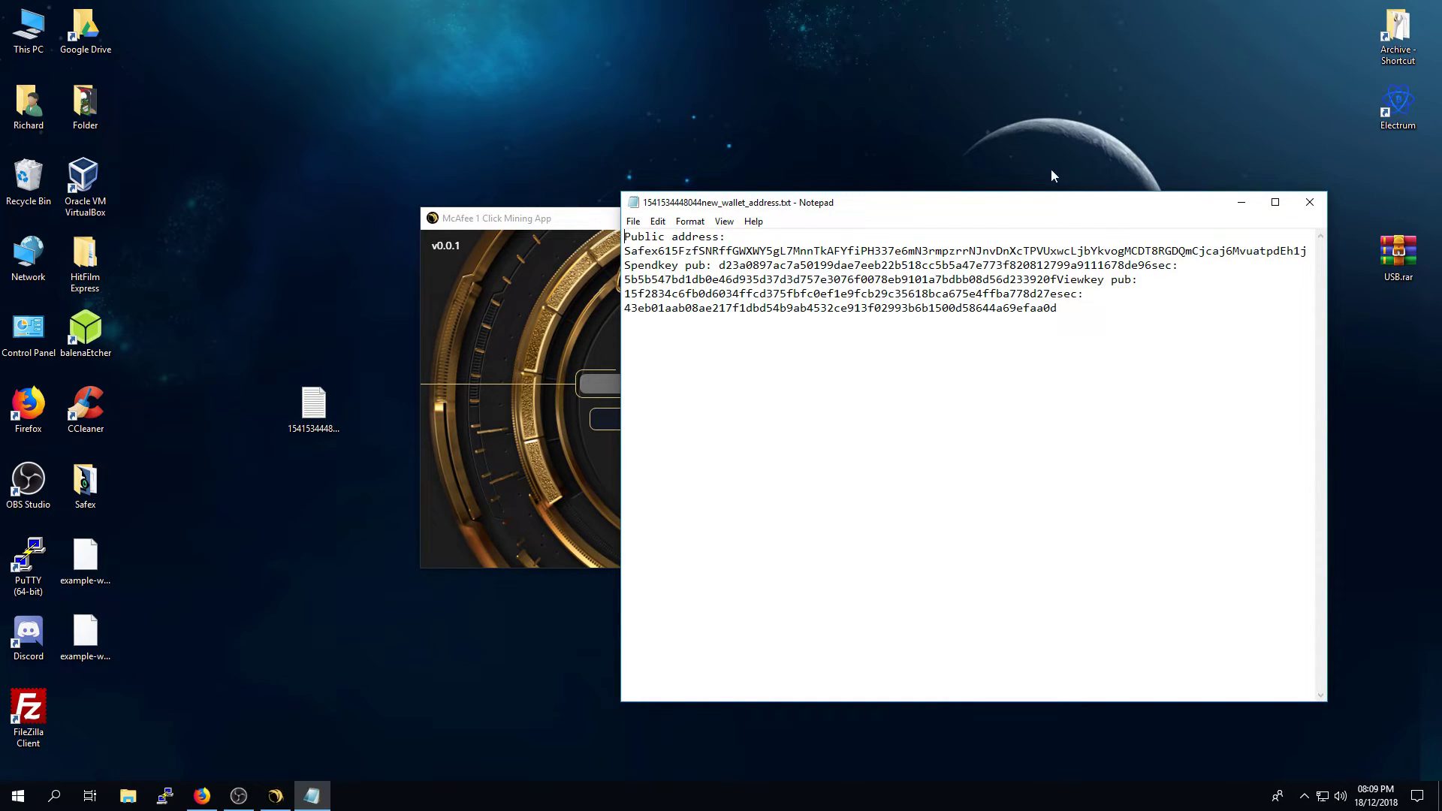
Step: Split the wallet file so the address, spendkey pub/sec and viewkey pub/sec sit on separate lines
drag(1012, 208, 911, 137)
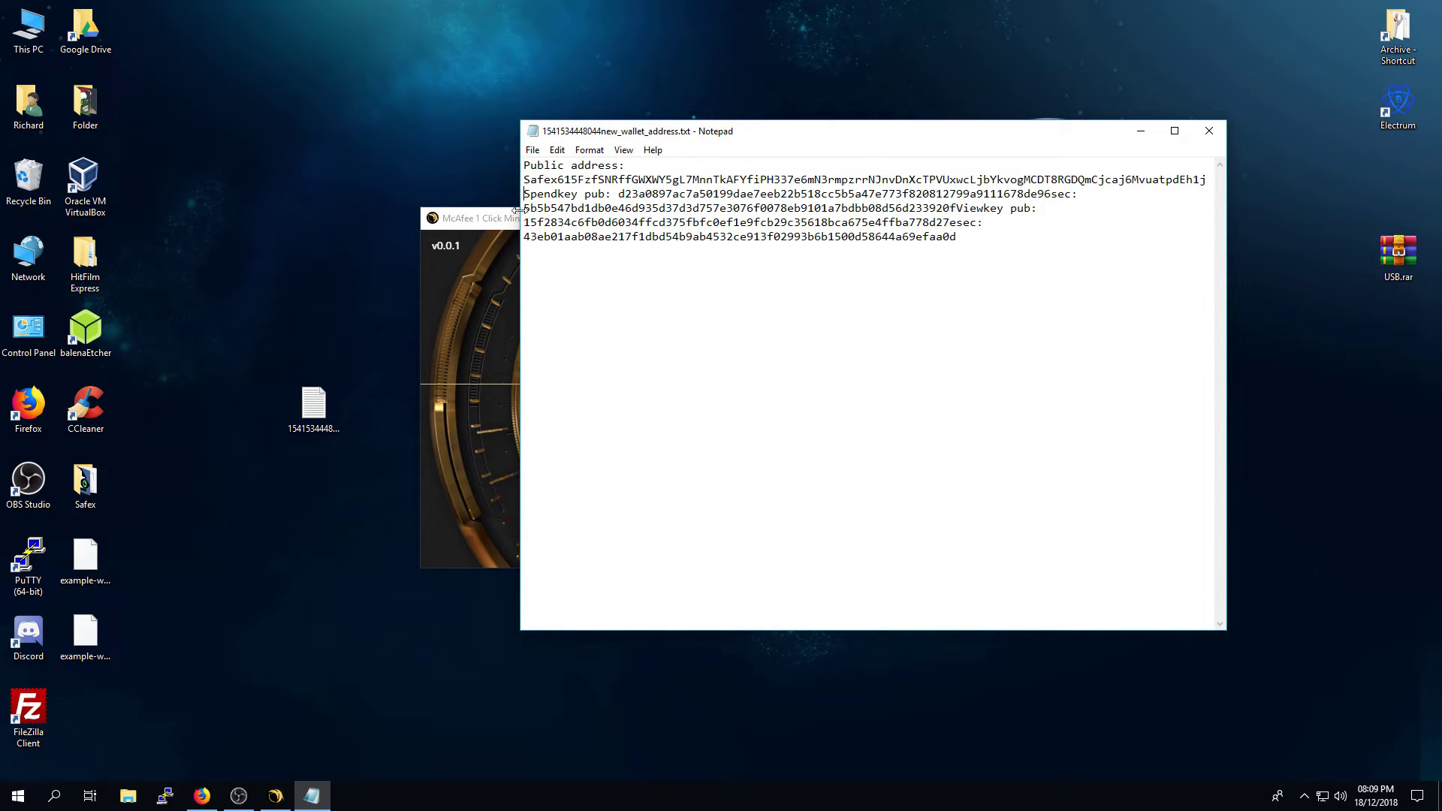
key(Return)
key(Return)
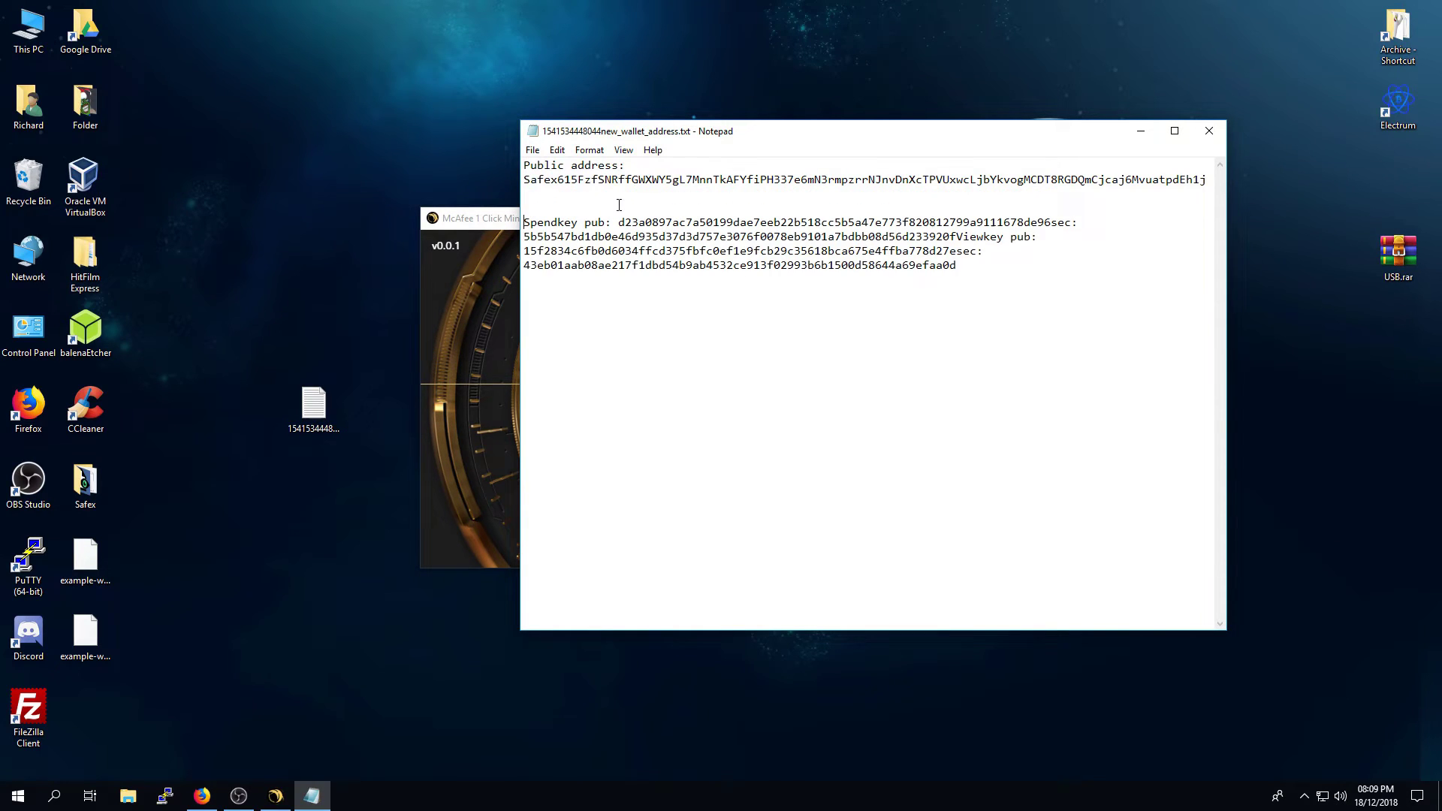
click(1053, 222)
key(Return)
key(Return)
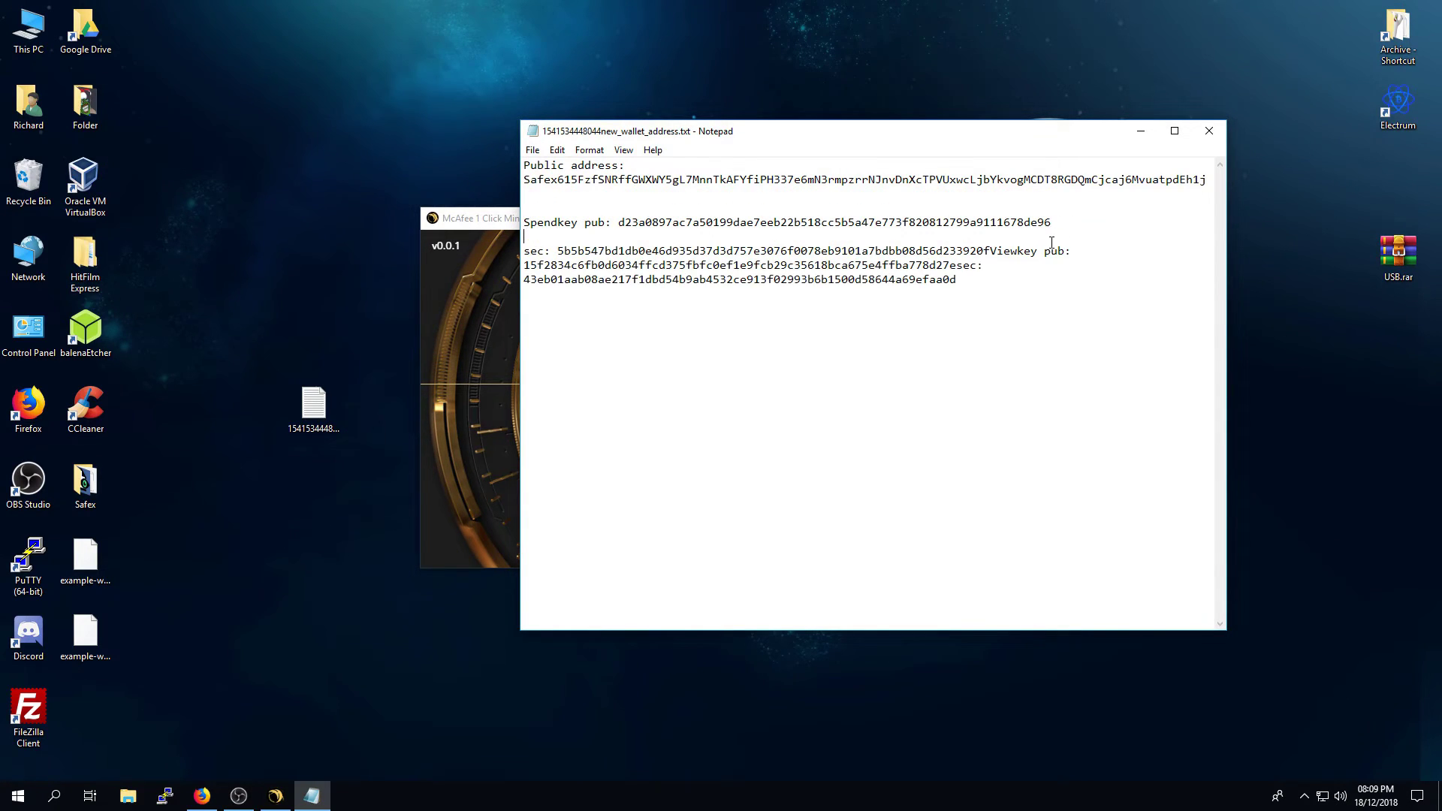
key(BackSpace)
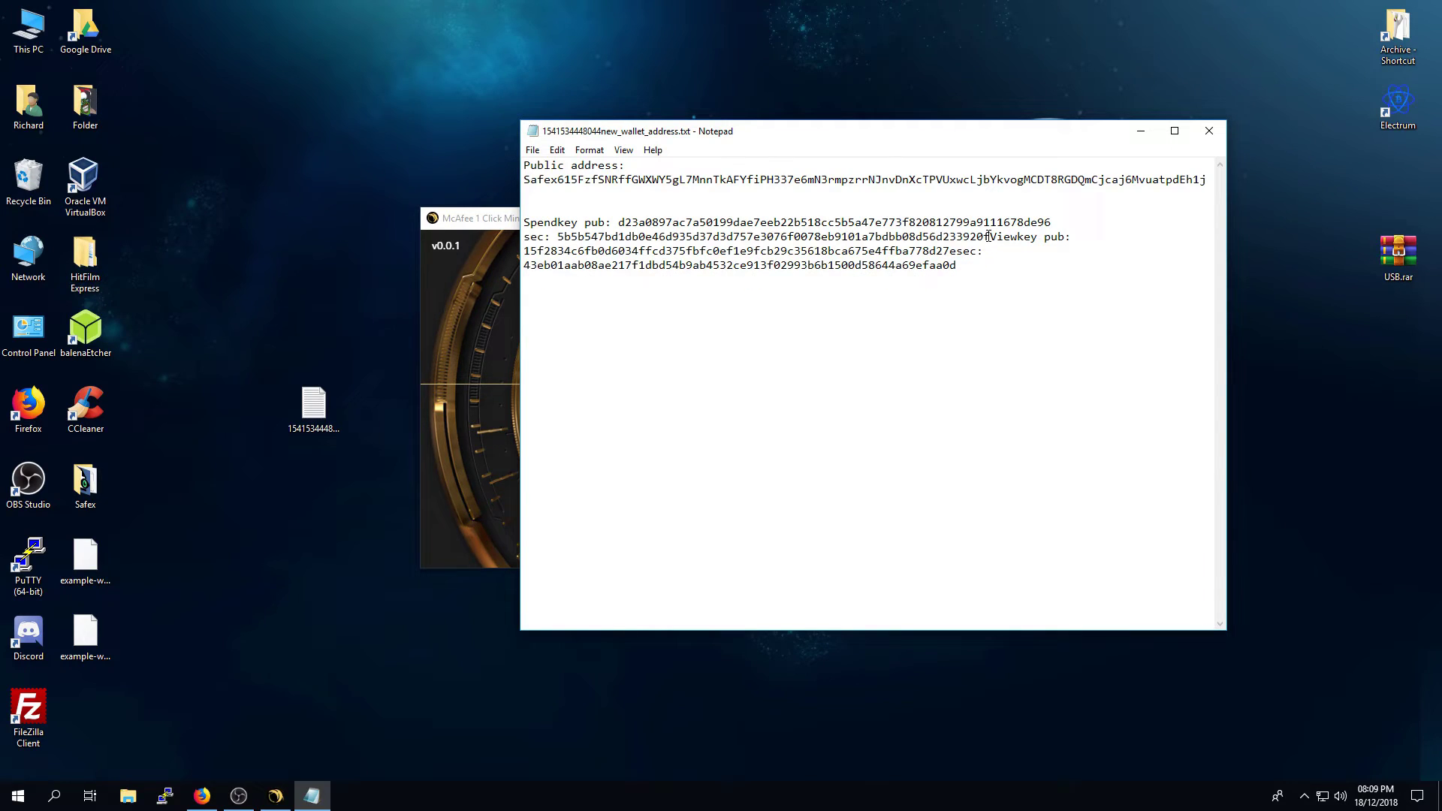
click(989, 237)
key(Return)
key(Return)
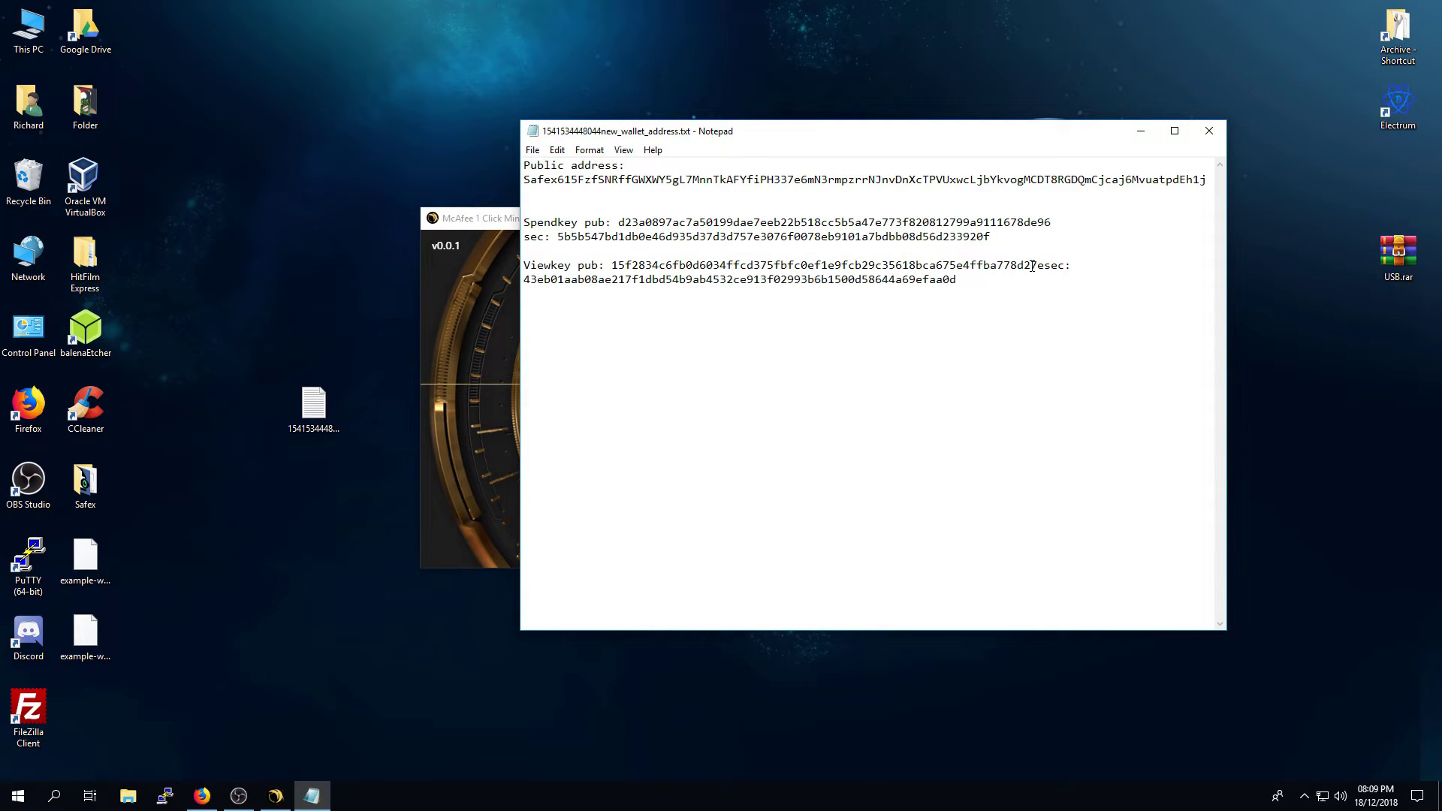
click(1044, 266)
key(Return)
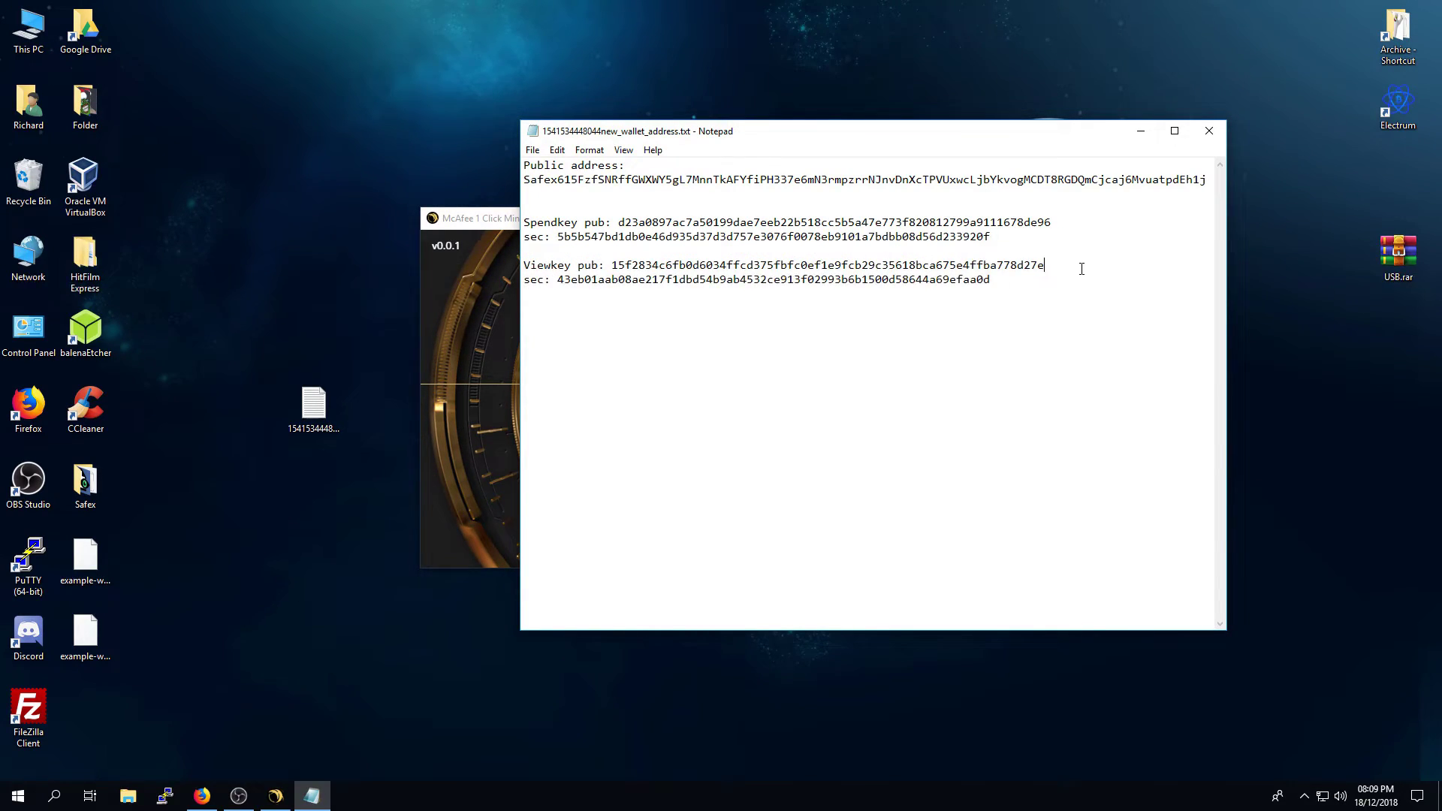
click(492, 226)
Step: Place the miner window on the left and the wallet key file on the right
drag(492, 226, 153, 230)
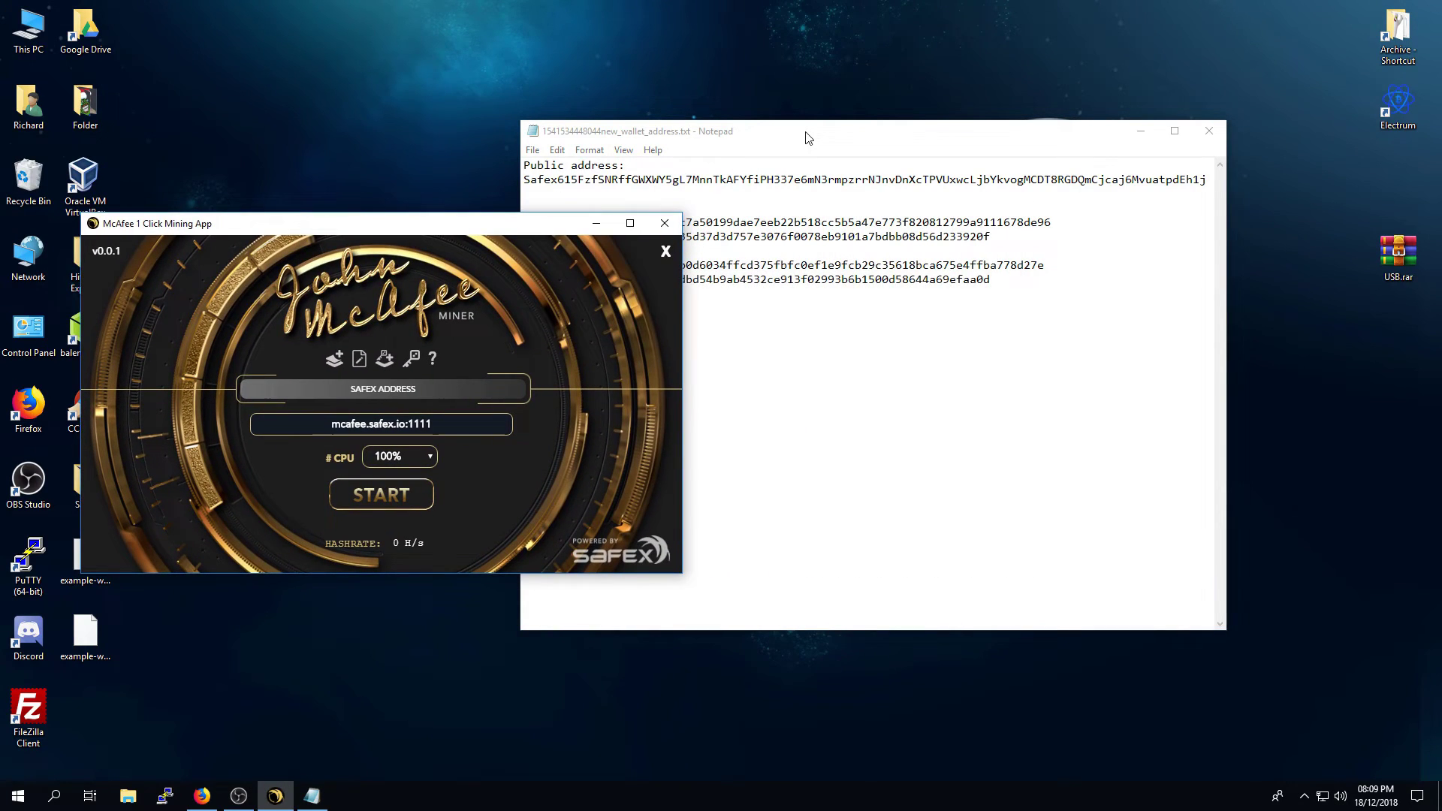
drag(807, 138, 988, 152)
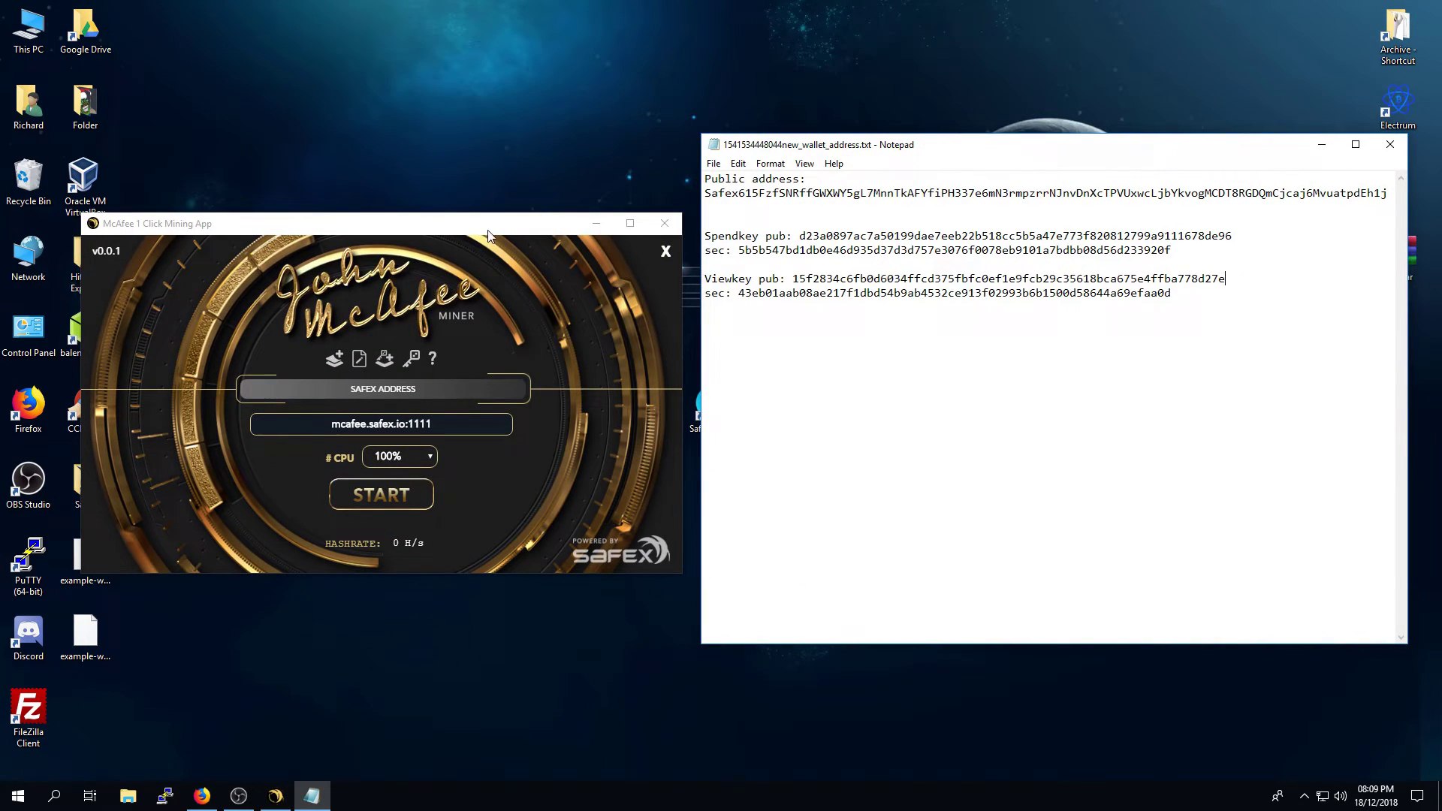
drag(491, 225, 500, 205)
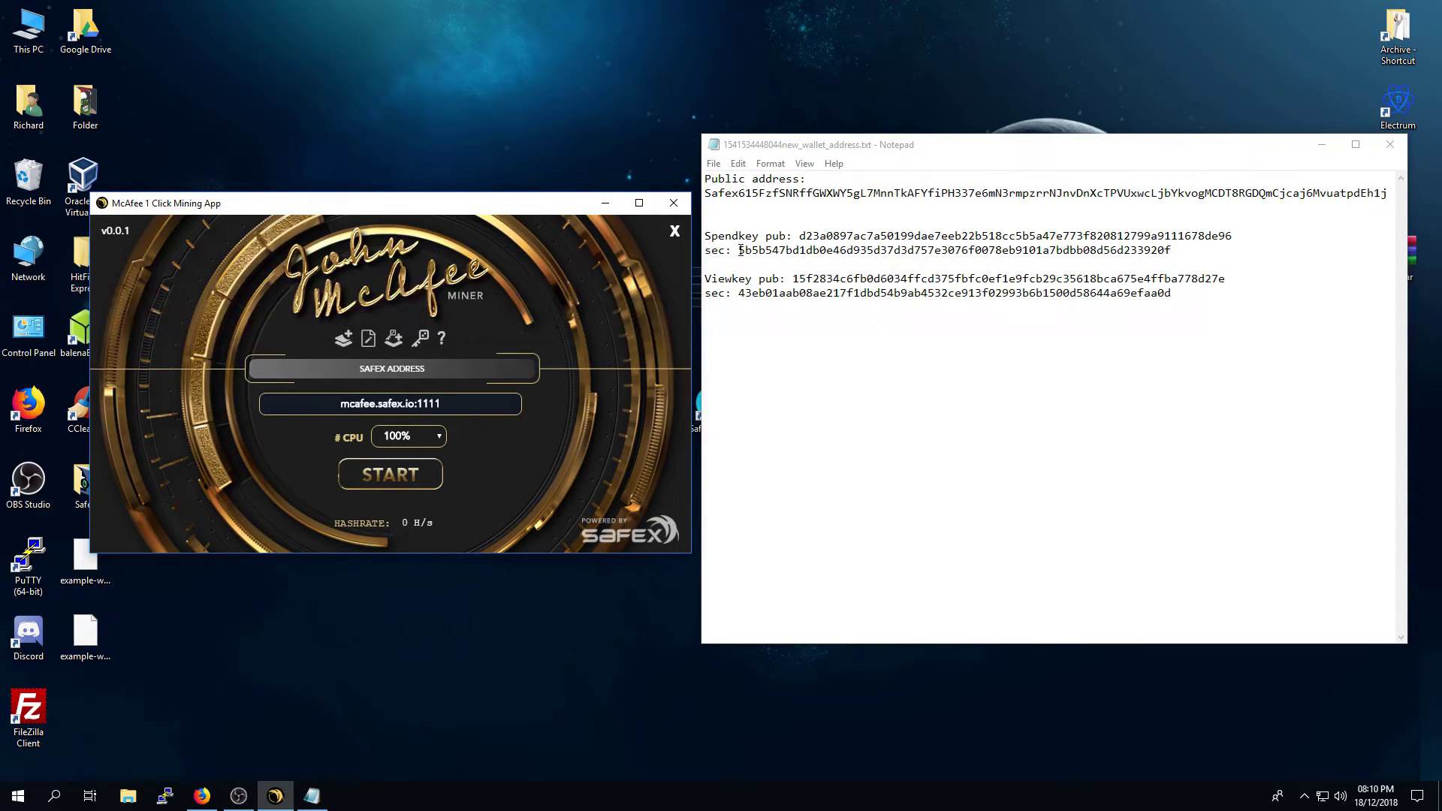
Step: Highlight the spend key secret, view key secret and public address in the wallet file
drag(740, 251, 1172, 251)
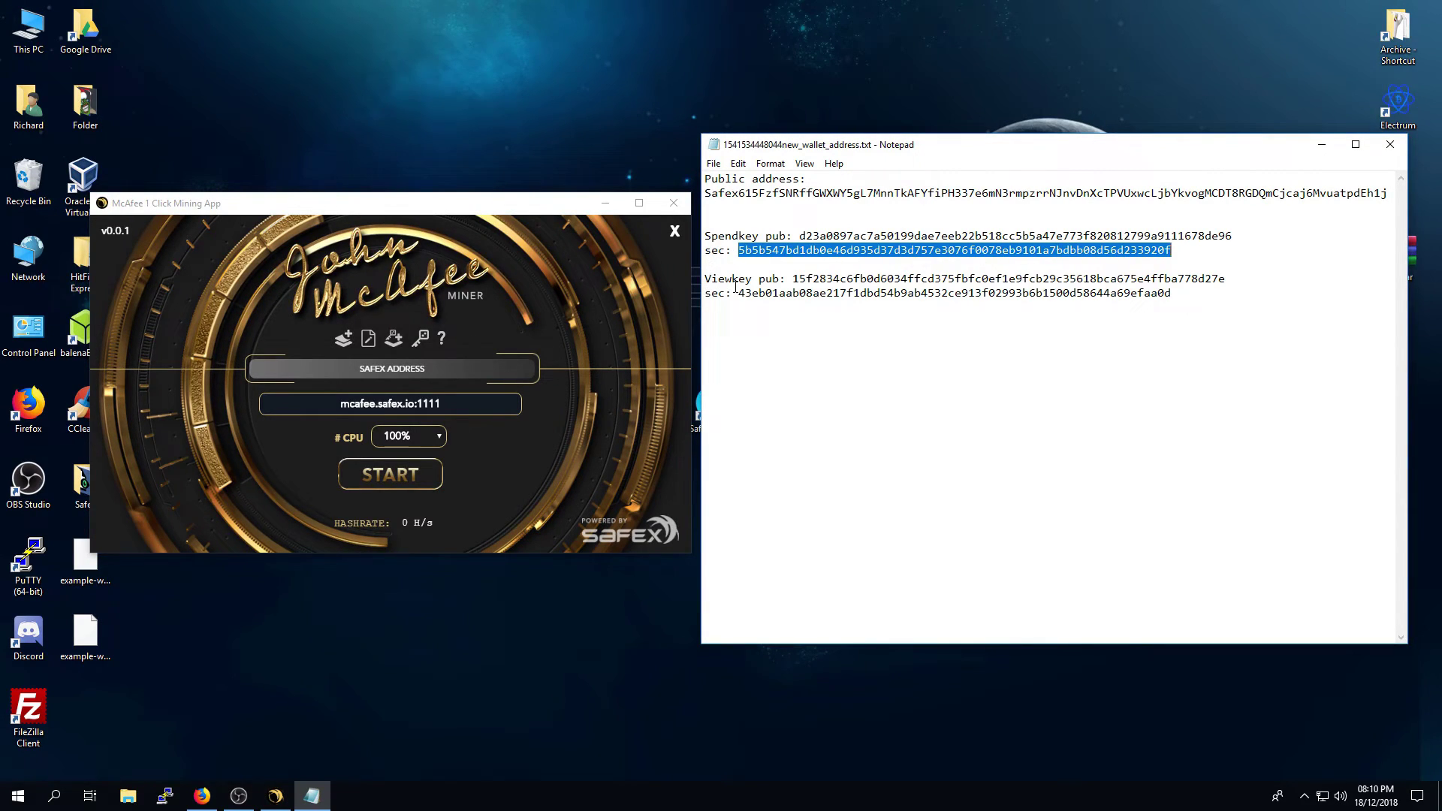
drag(739, 294, 1220, 296)
click(1227, 301)
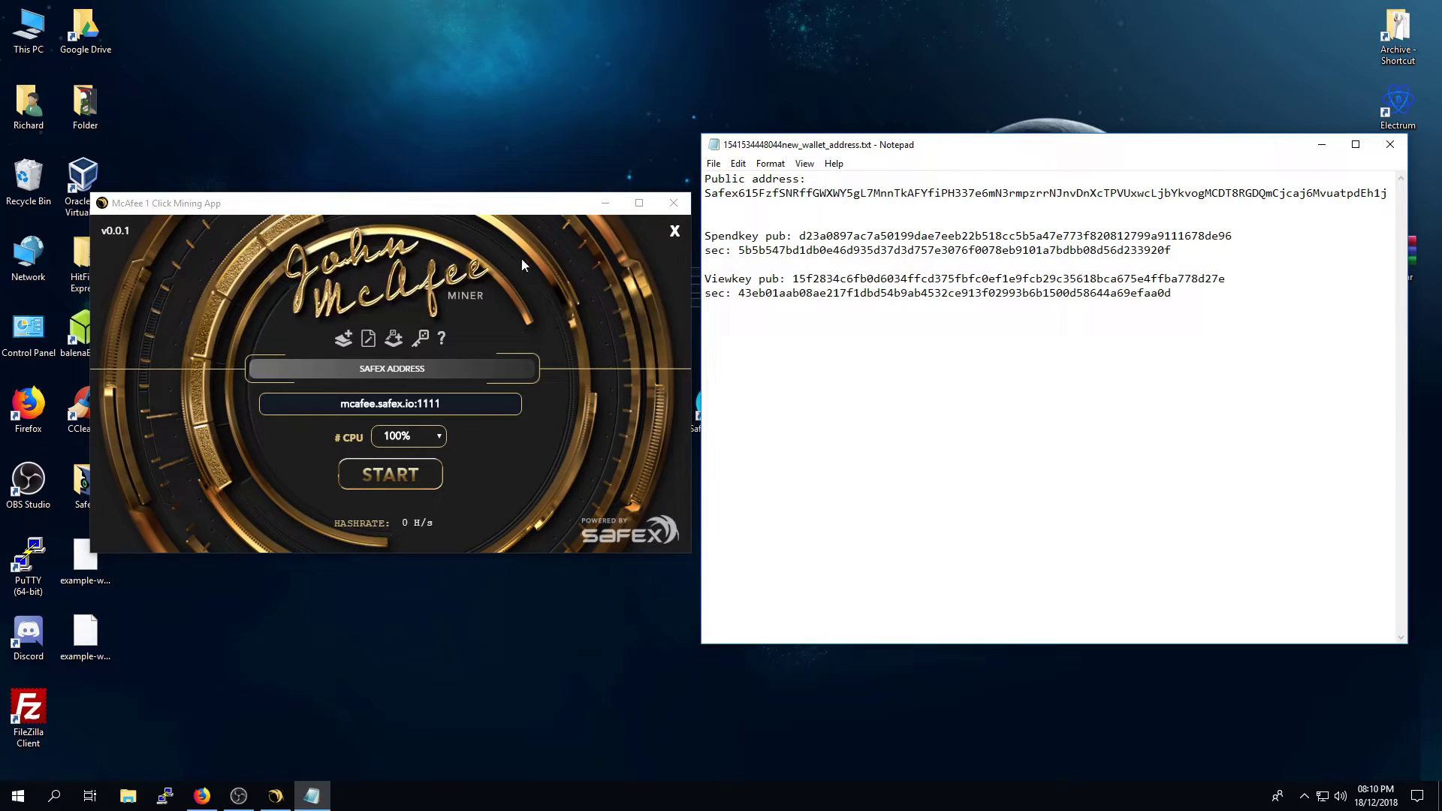
drag(706, 194, 1390, 196)
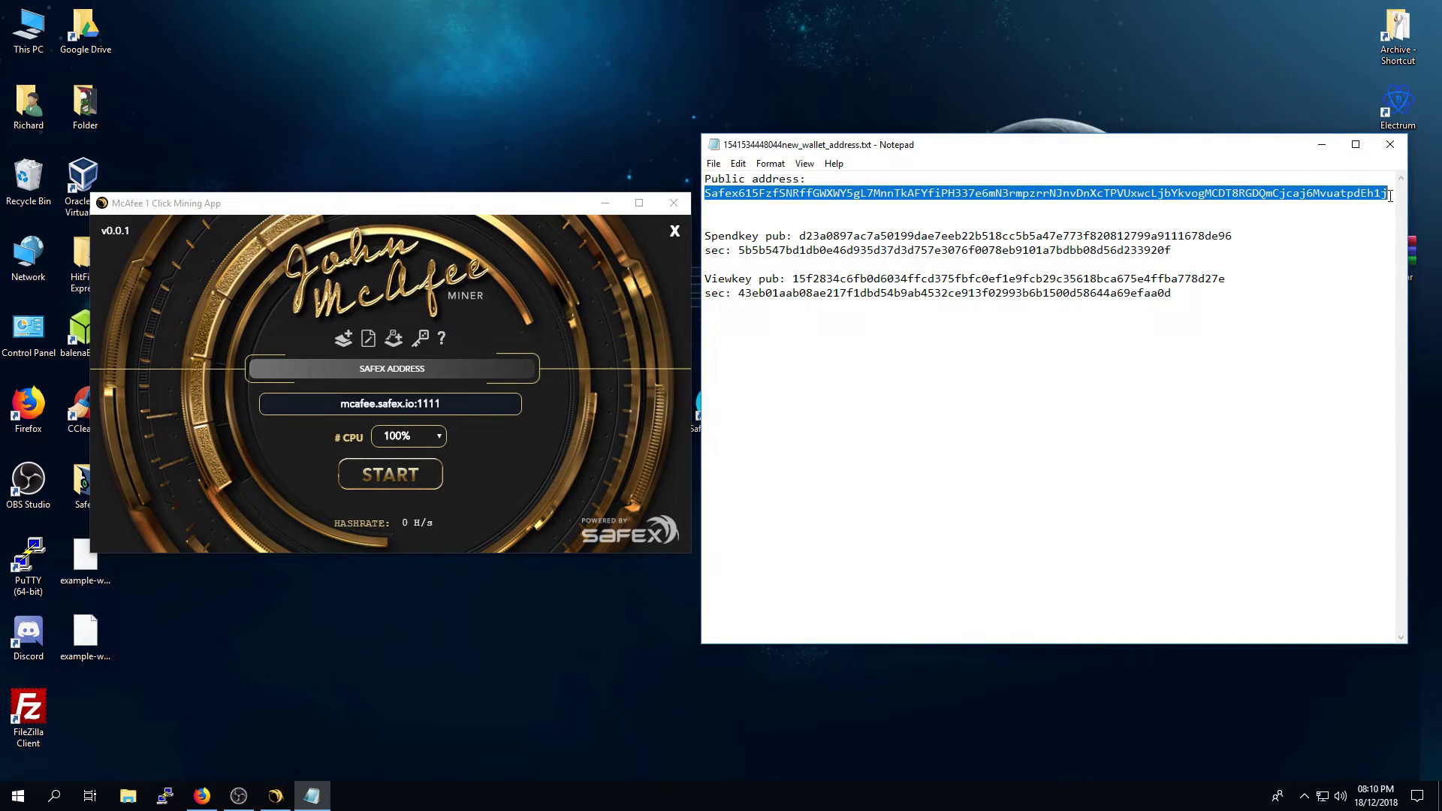
click(1356, 217)
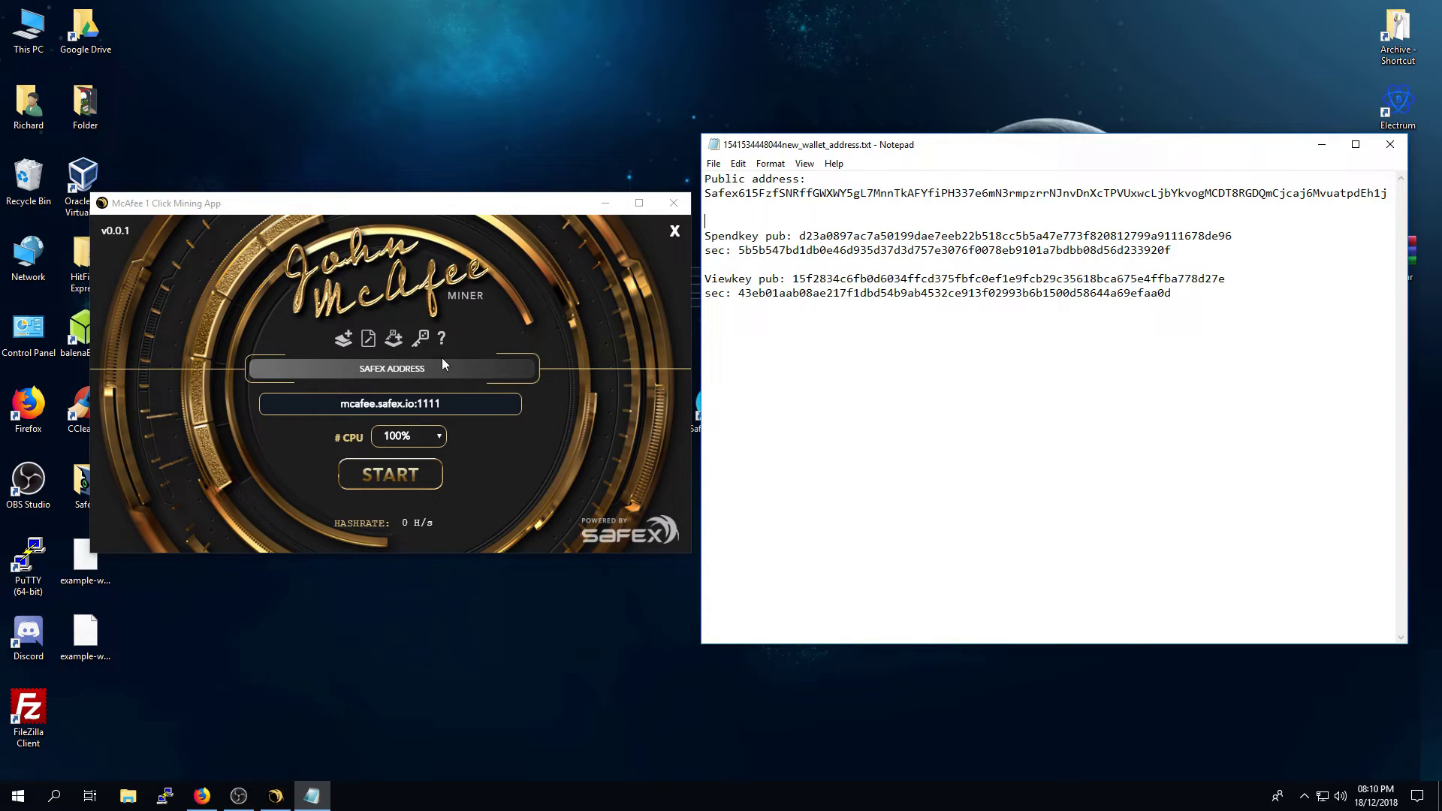
click(440, 280)
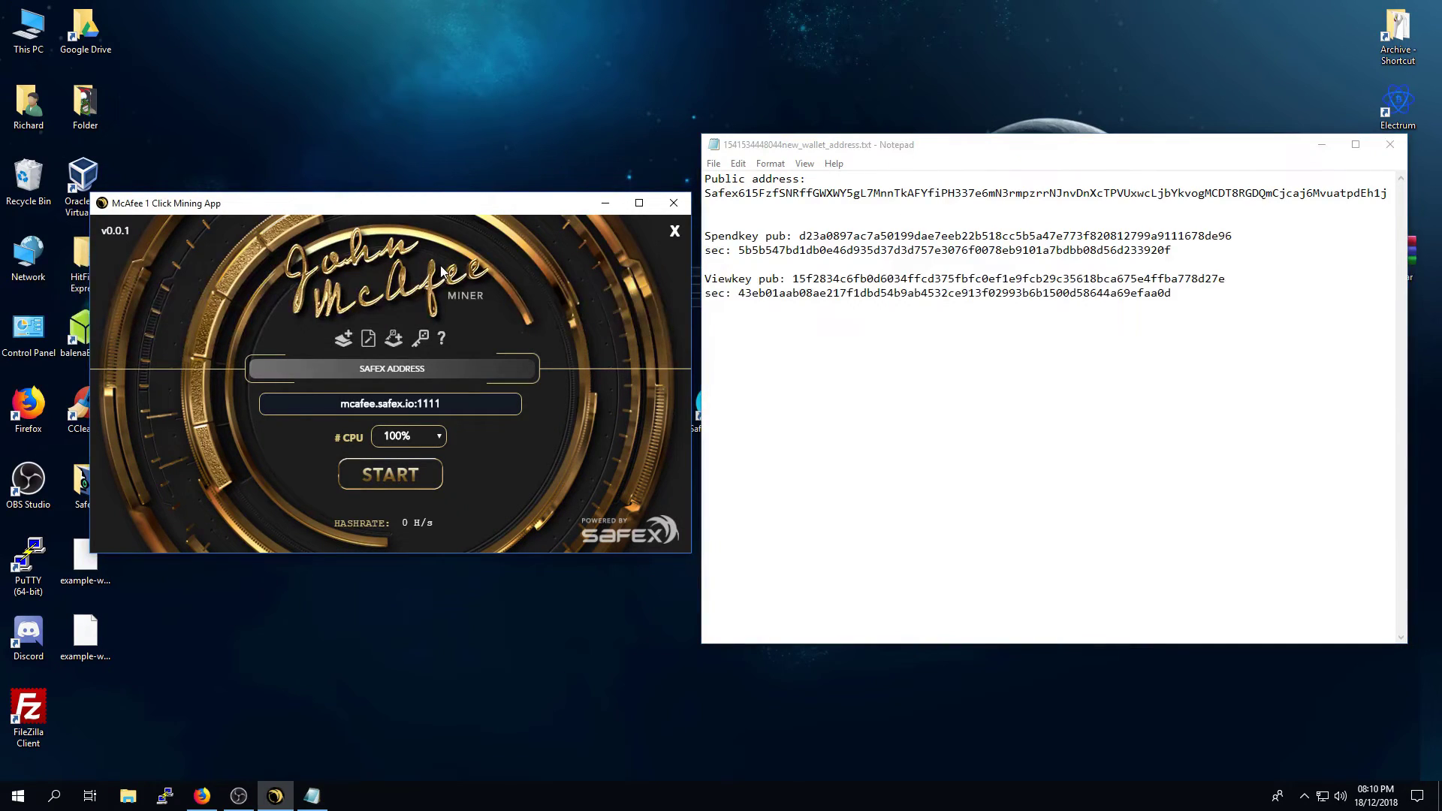
Step: Open Create Wallet From Keys and paste the public address from Notepad
click(392, 344)
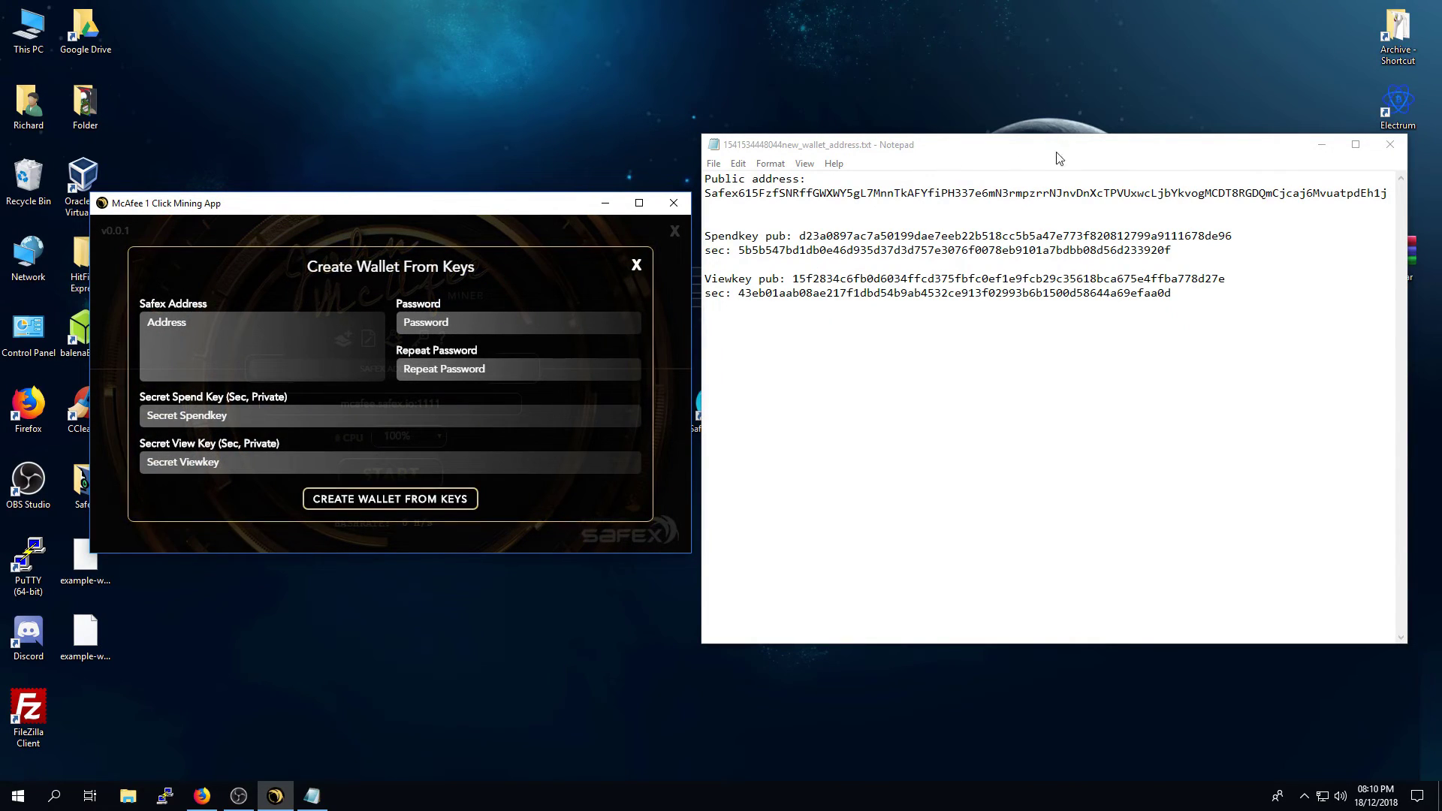
double_click(1111, 193)
right_click(727, 194)
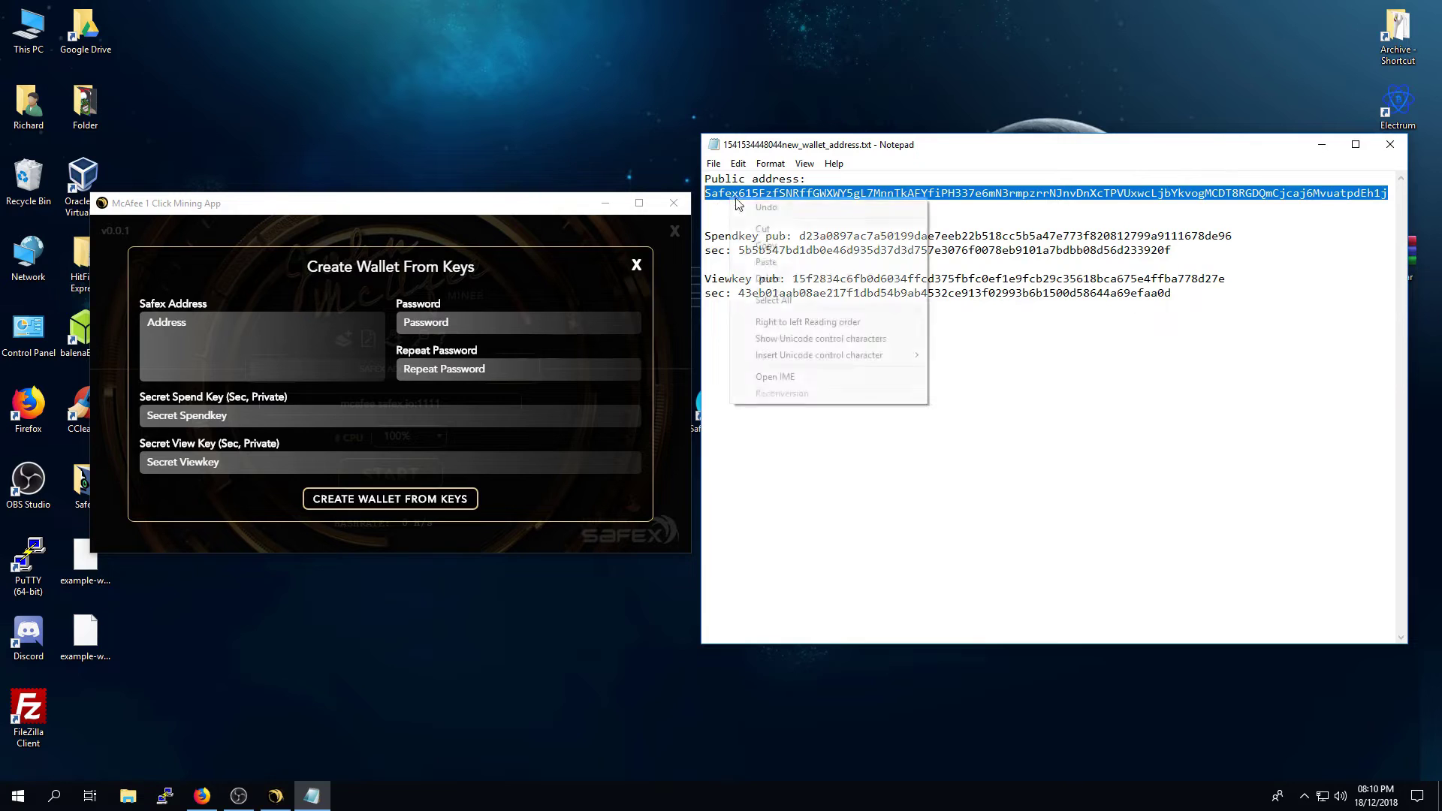
click(789, 248)
click(350, 338)
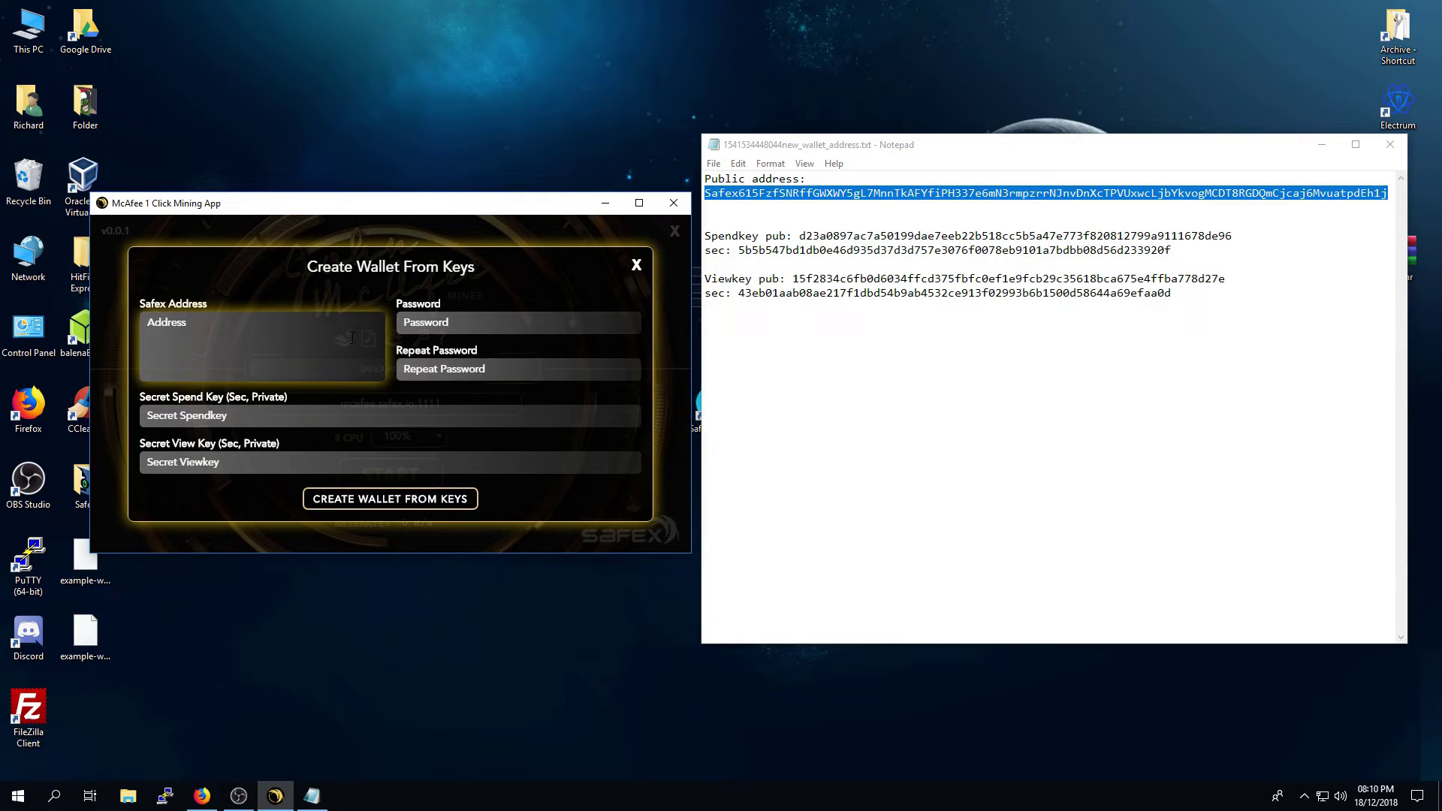
key(ctrl+v)
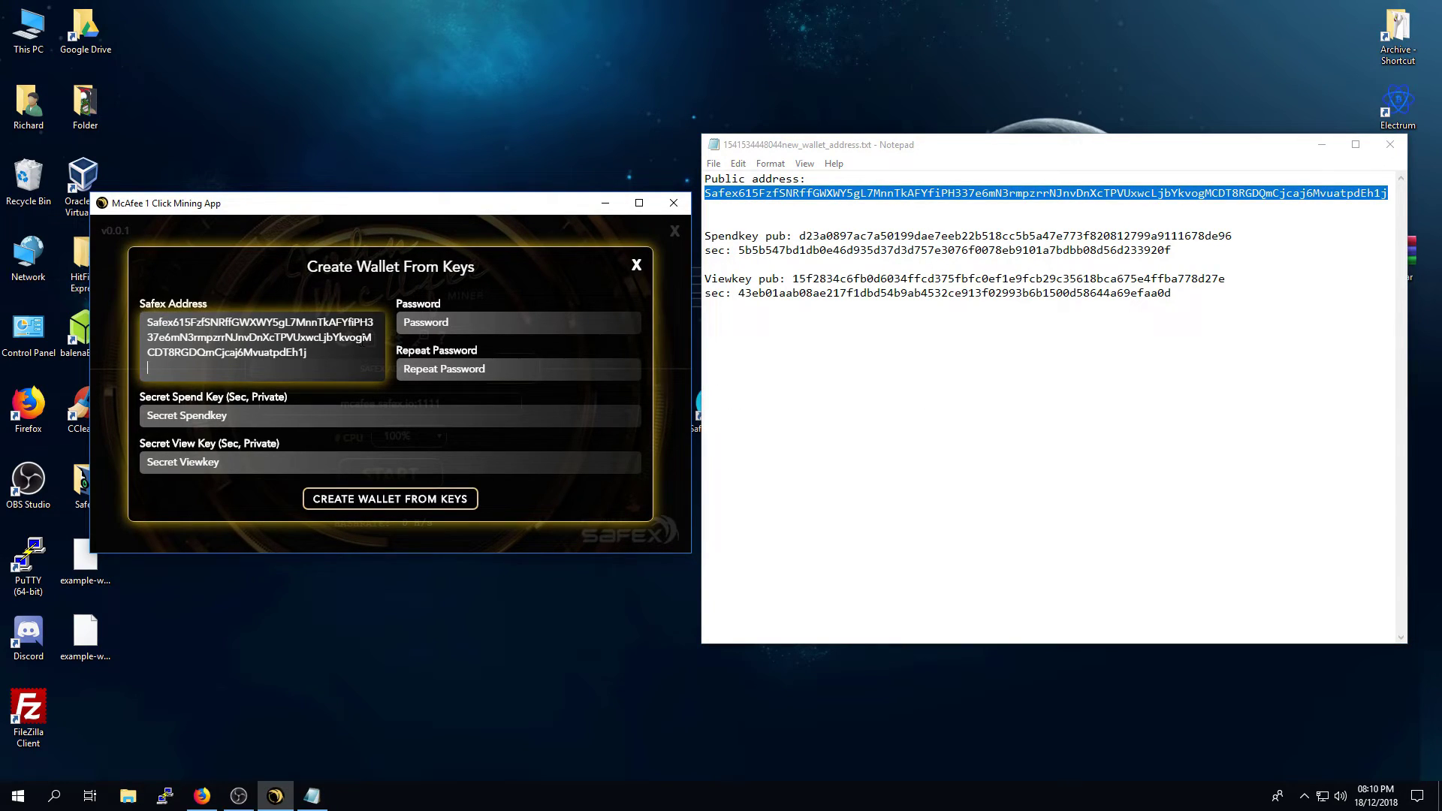
Step: Copy the secret spend key and secret view key from Notepad into the form
click(879, 330)
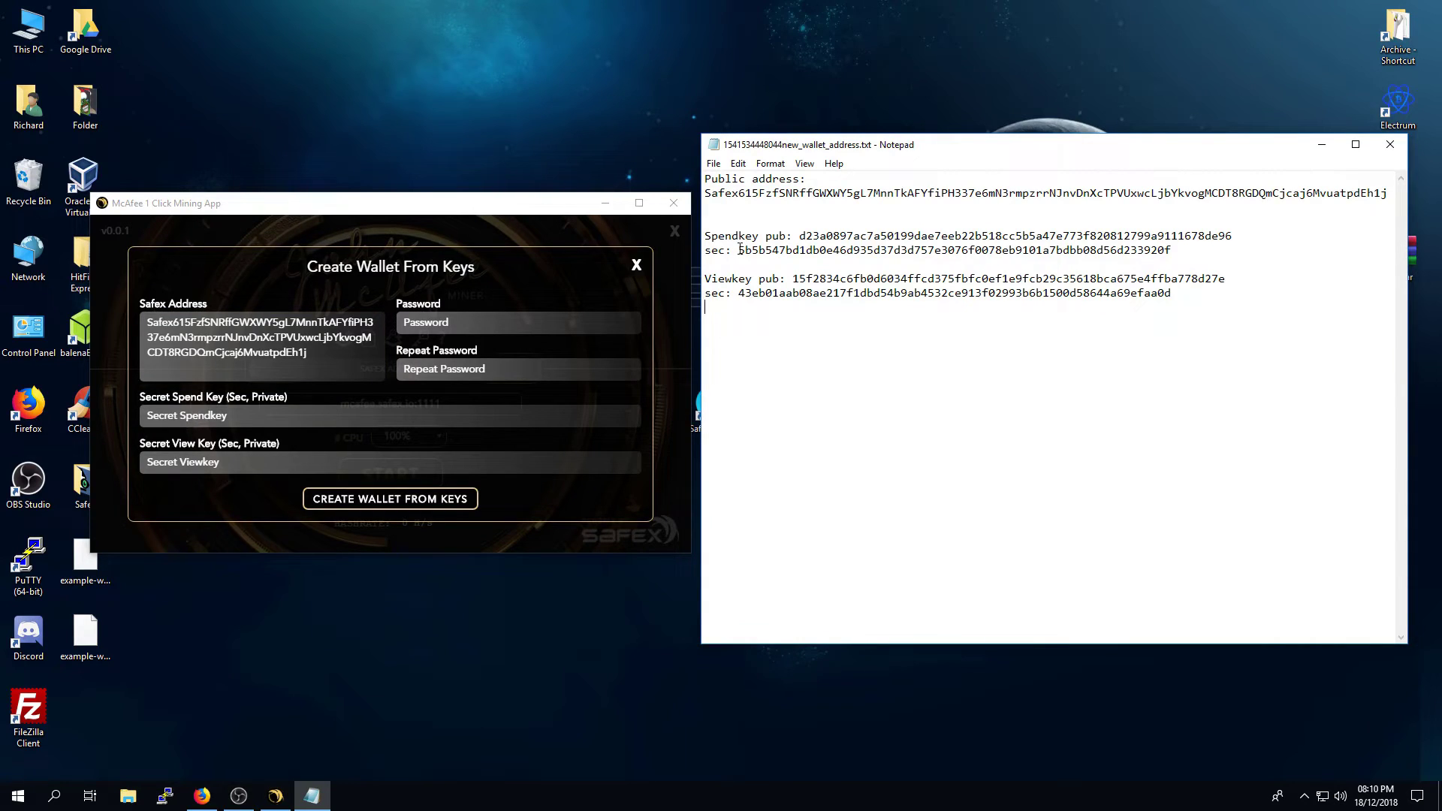
drag(741, 249, 1172, 249)
right_click(1064, 250)
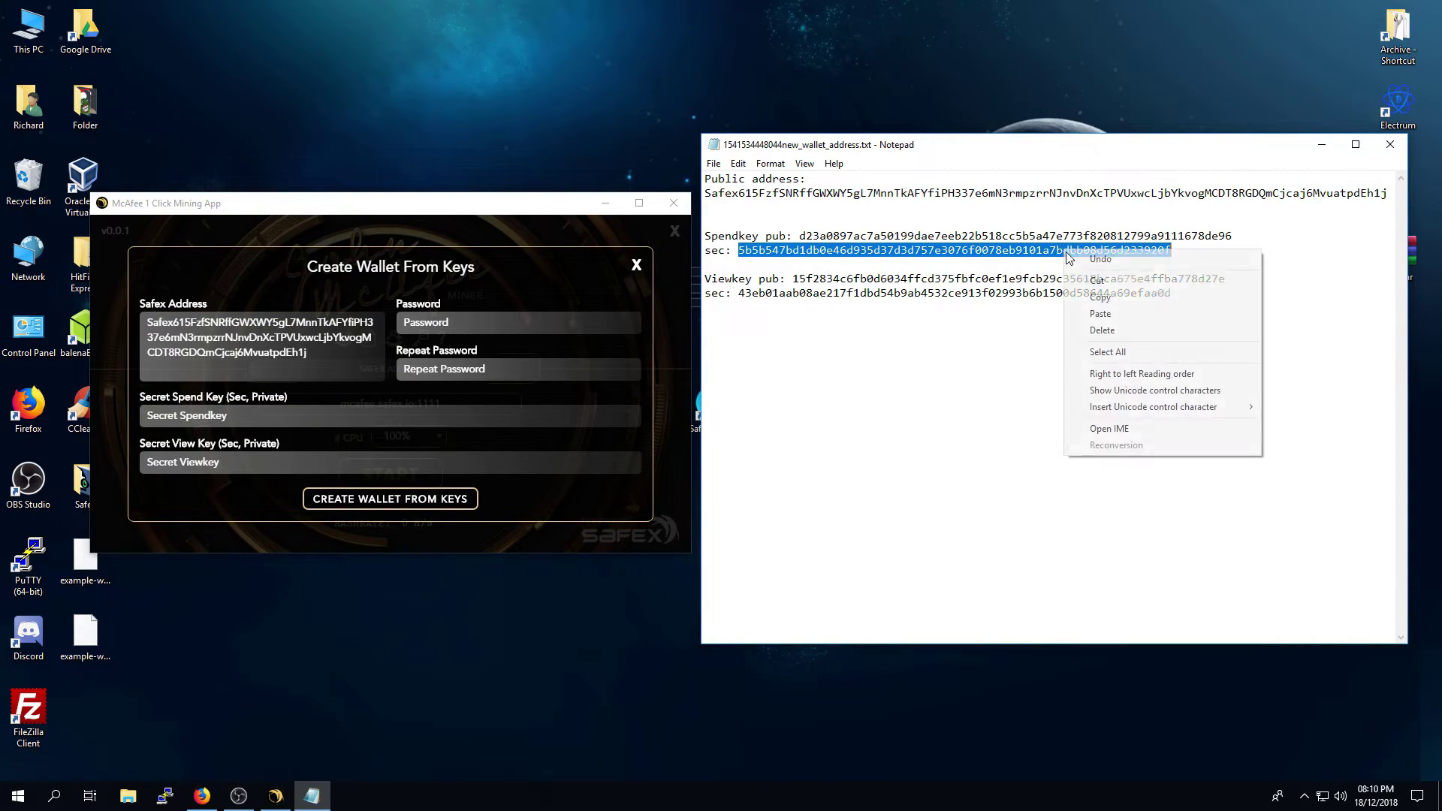
click(1100, 297)
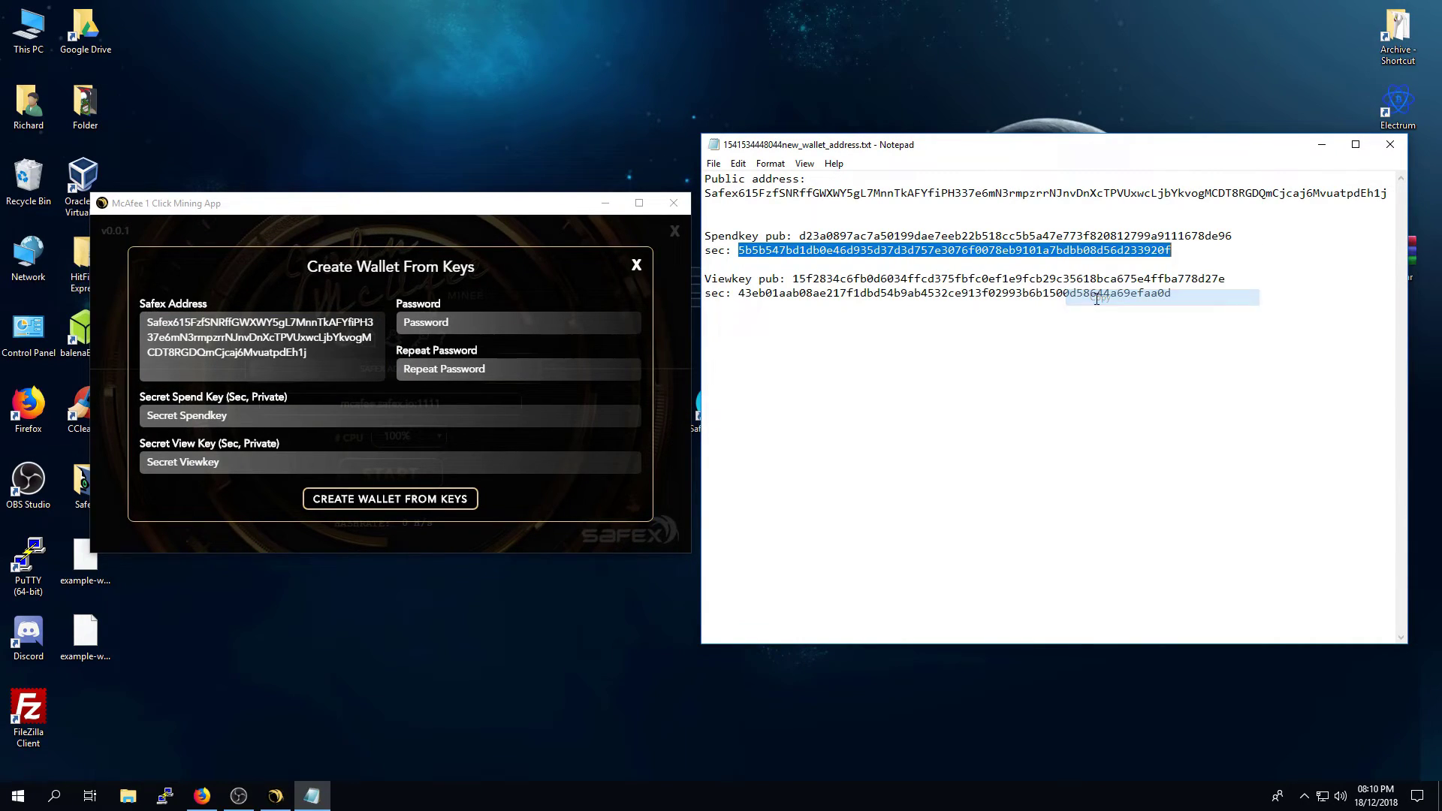
click(225, 415)
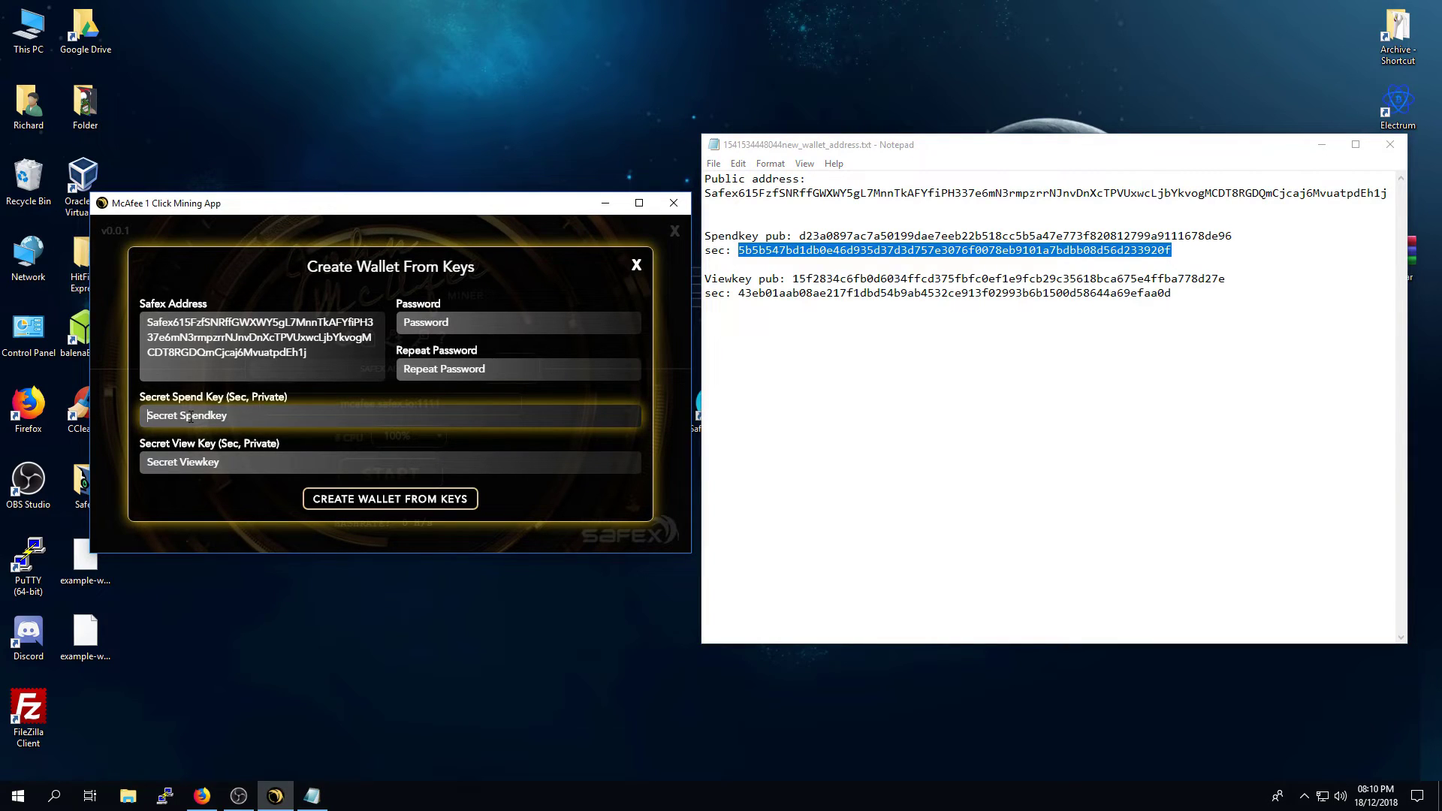
key(ctrl+v)
click(1036, 391)
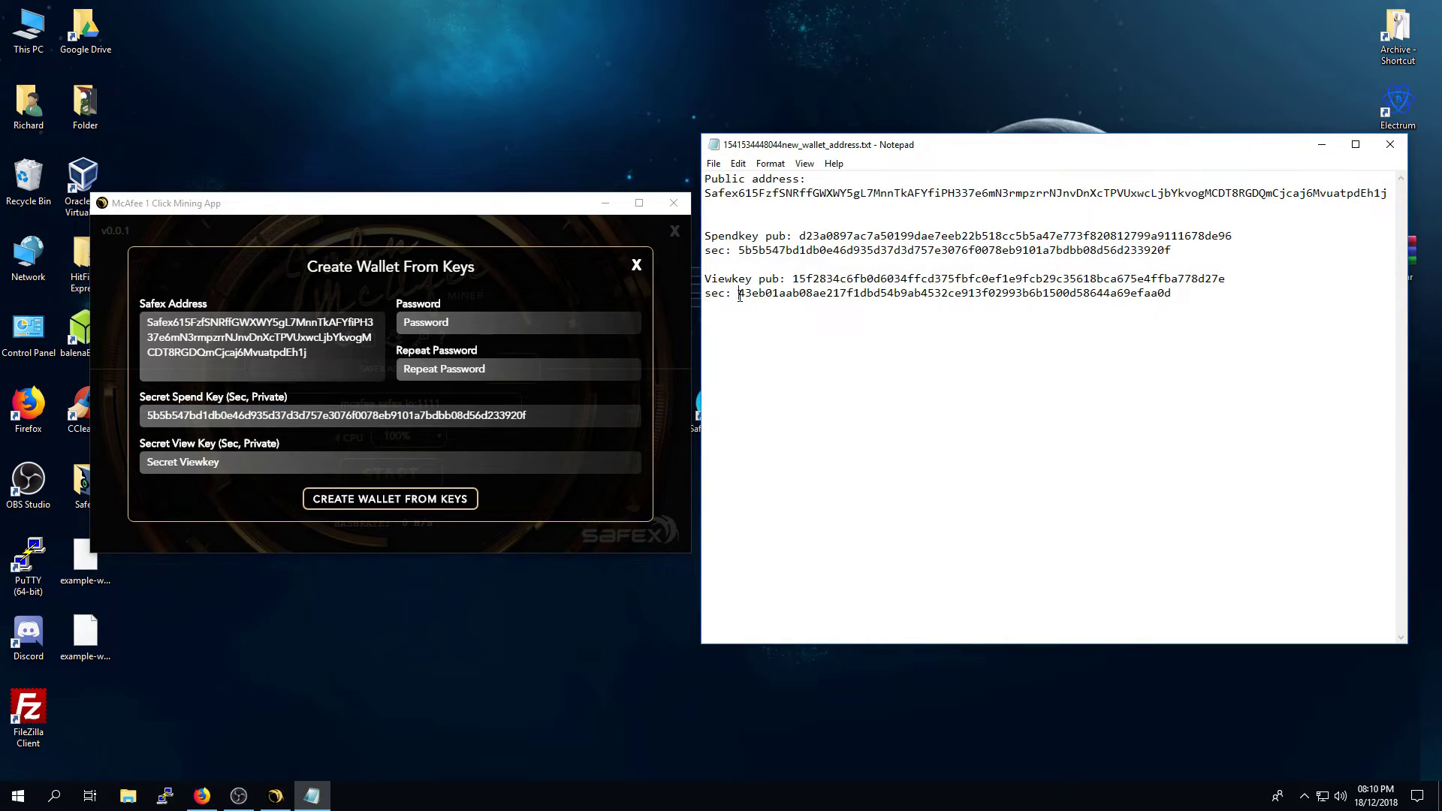
drag(739, 293, 1176, 295)
click(195, 472)
key(ctrl+v)
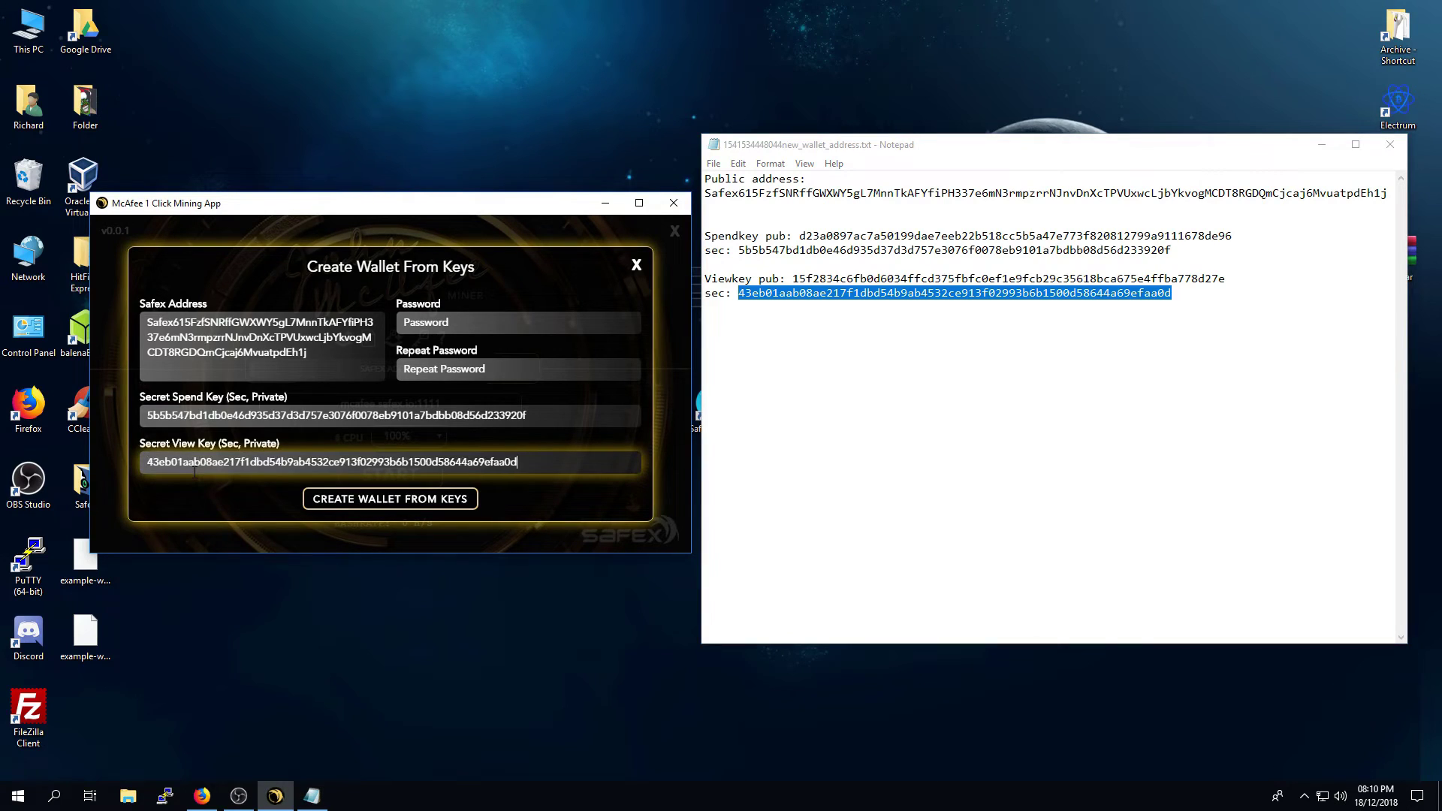
Step: Enter the wallet password twice and create the wallet from the keys
click(467, 326)
text(••••••••••••)
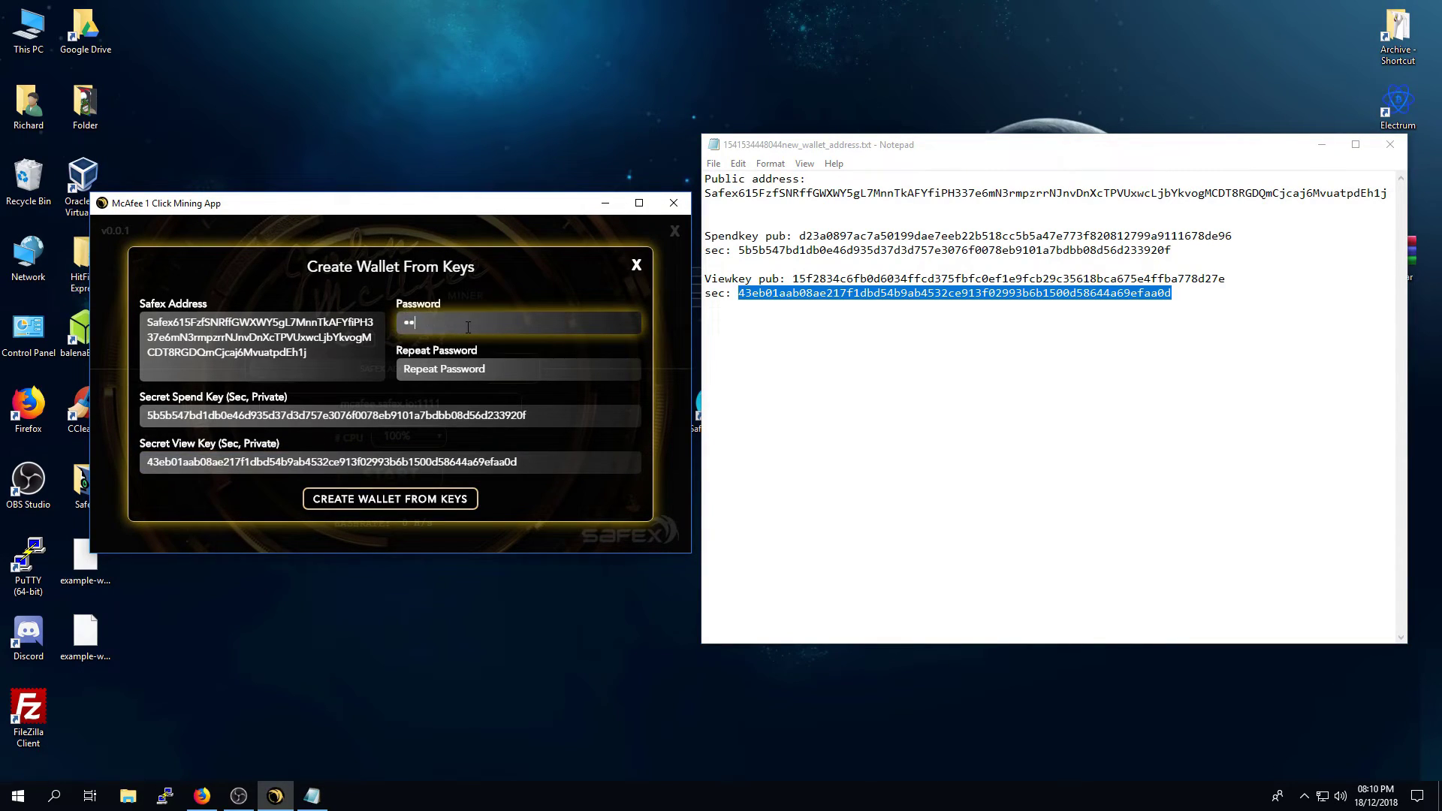
key(Tab)
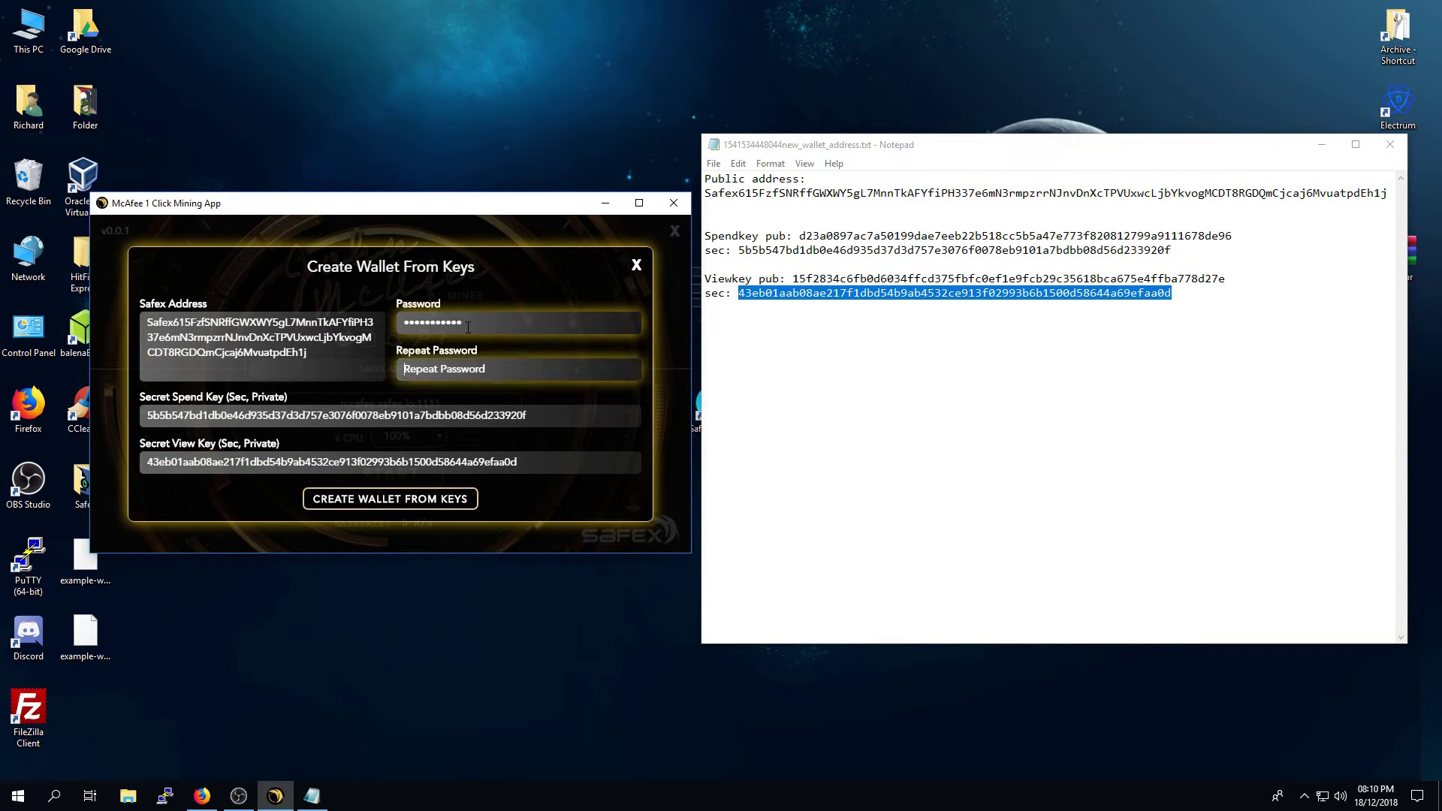
text(••••••••••••)
click(419, 511)
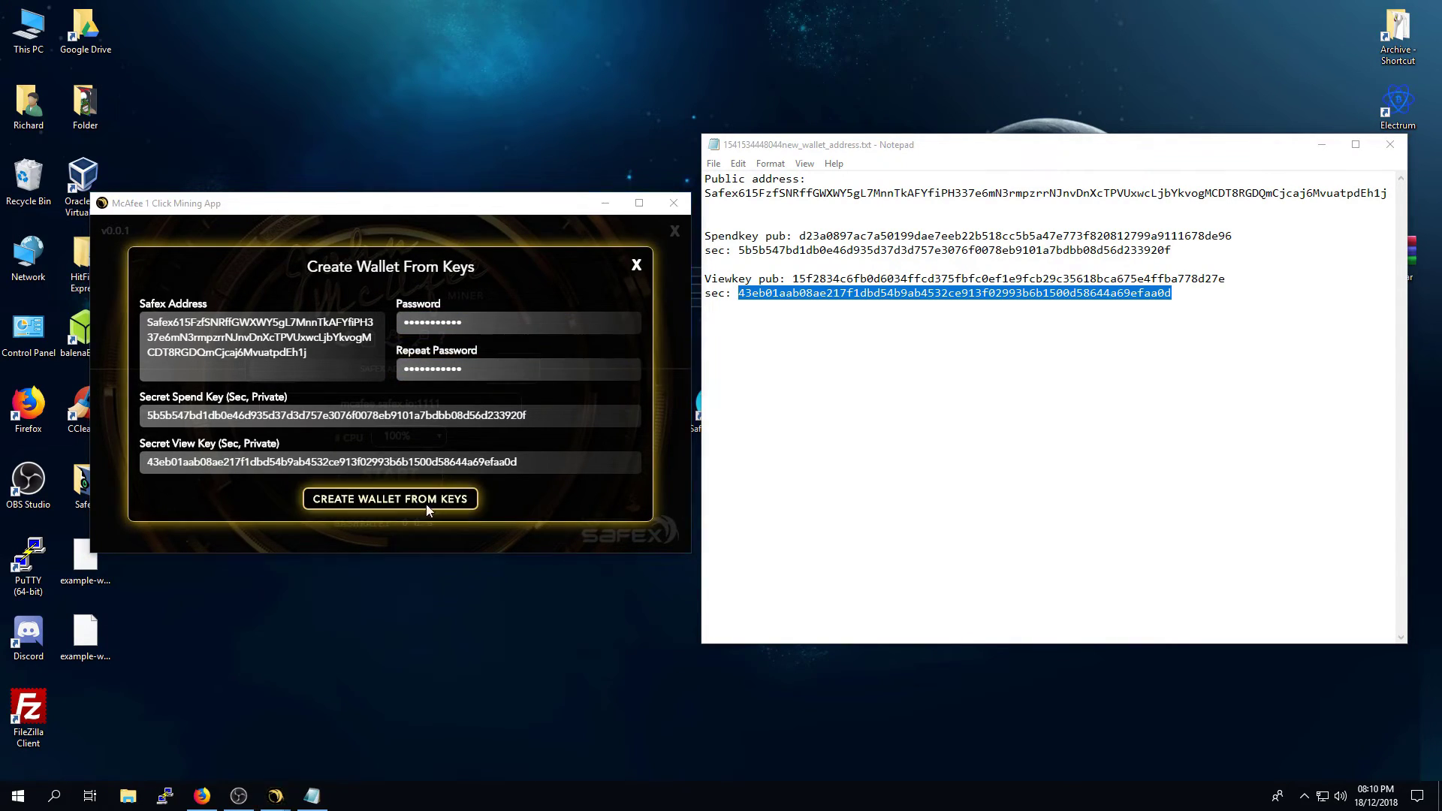
Step: Save the restored wallet file on the Desktop under the name 'example-recovery'
click(435, 484)
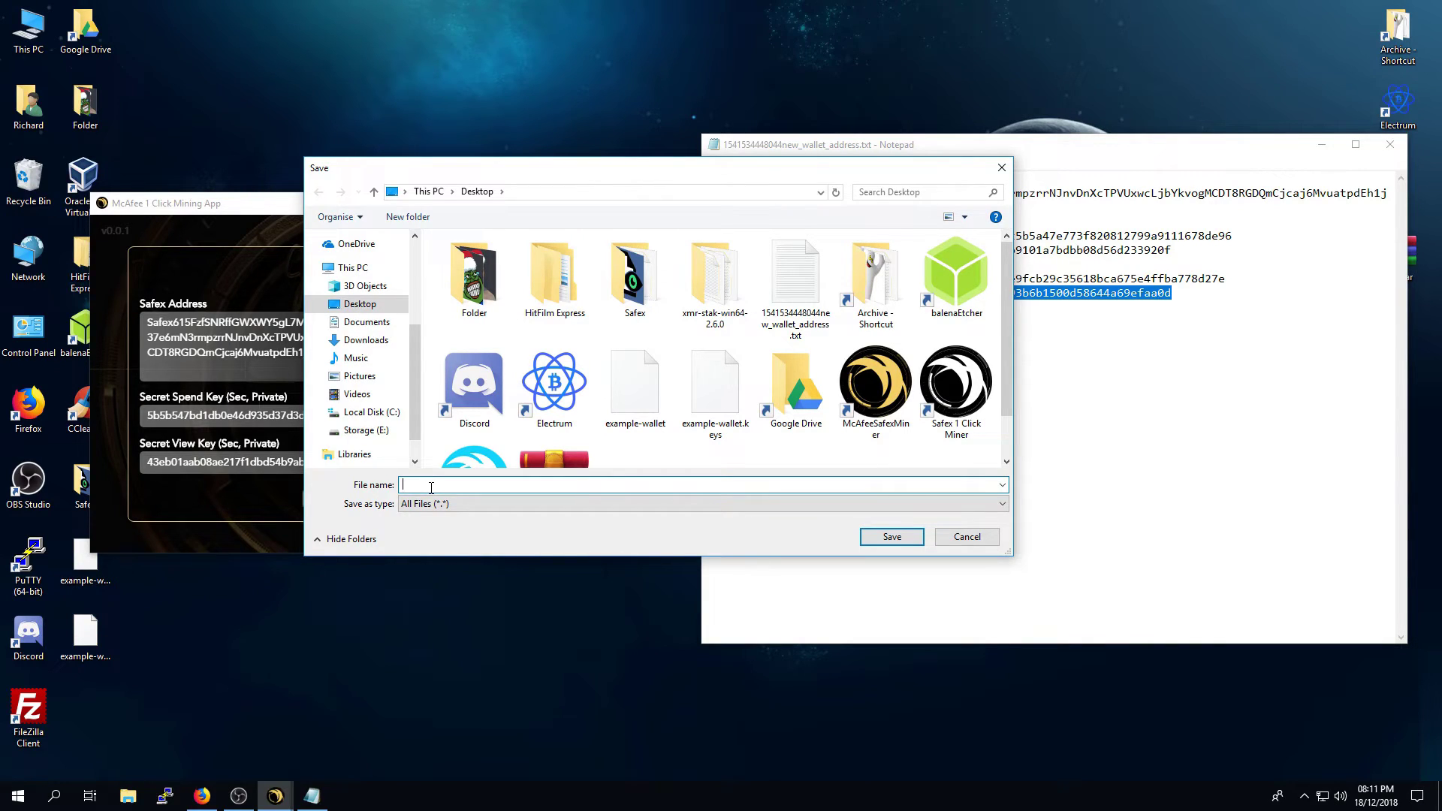
text(example-recovery)
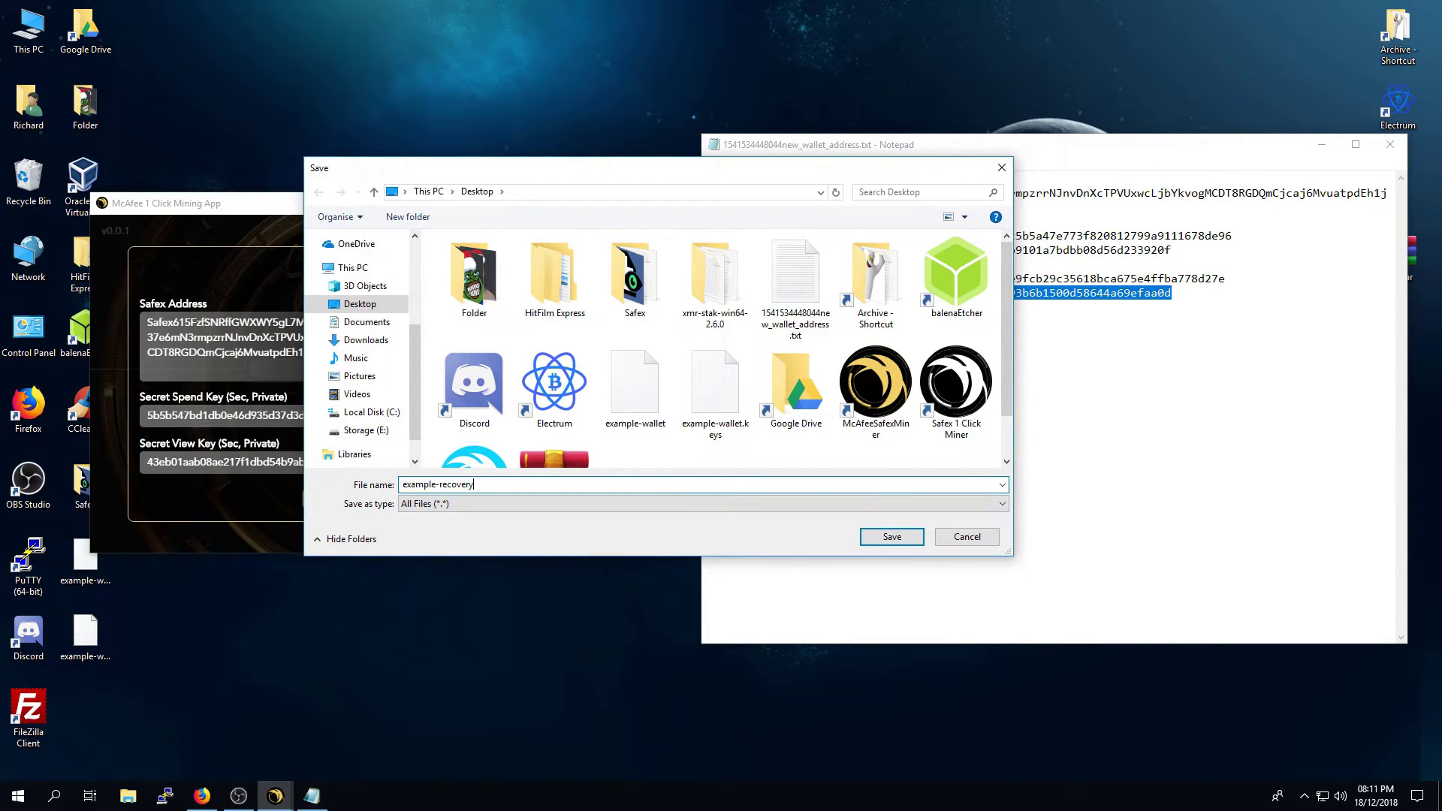
click(883, 542)
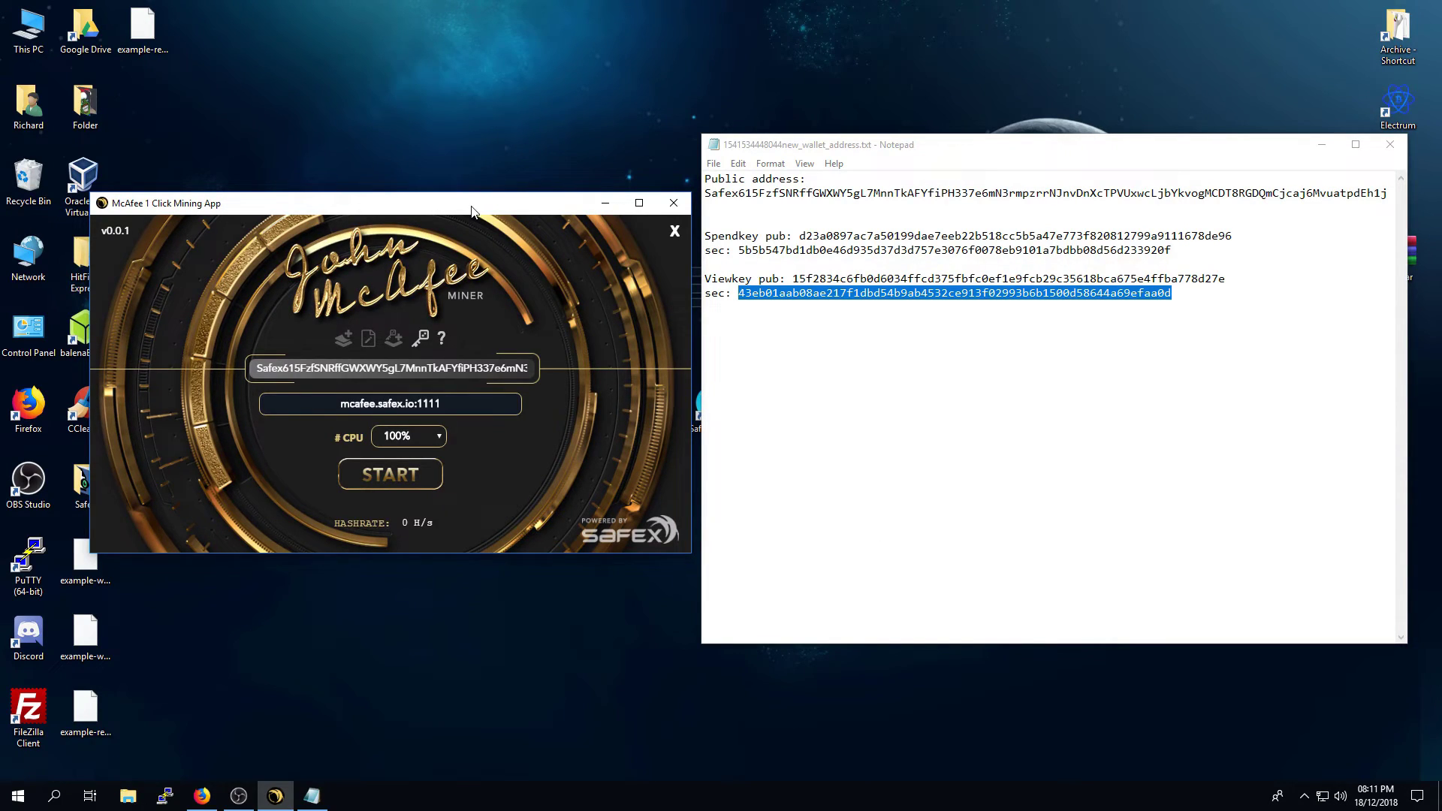
click(97, 706)
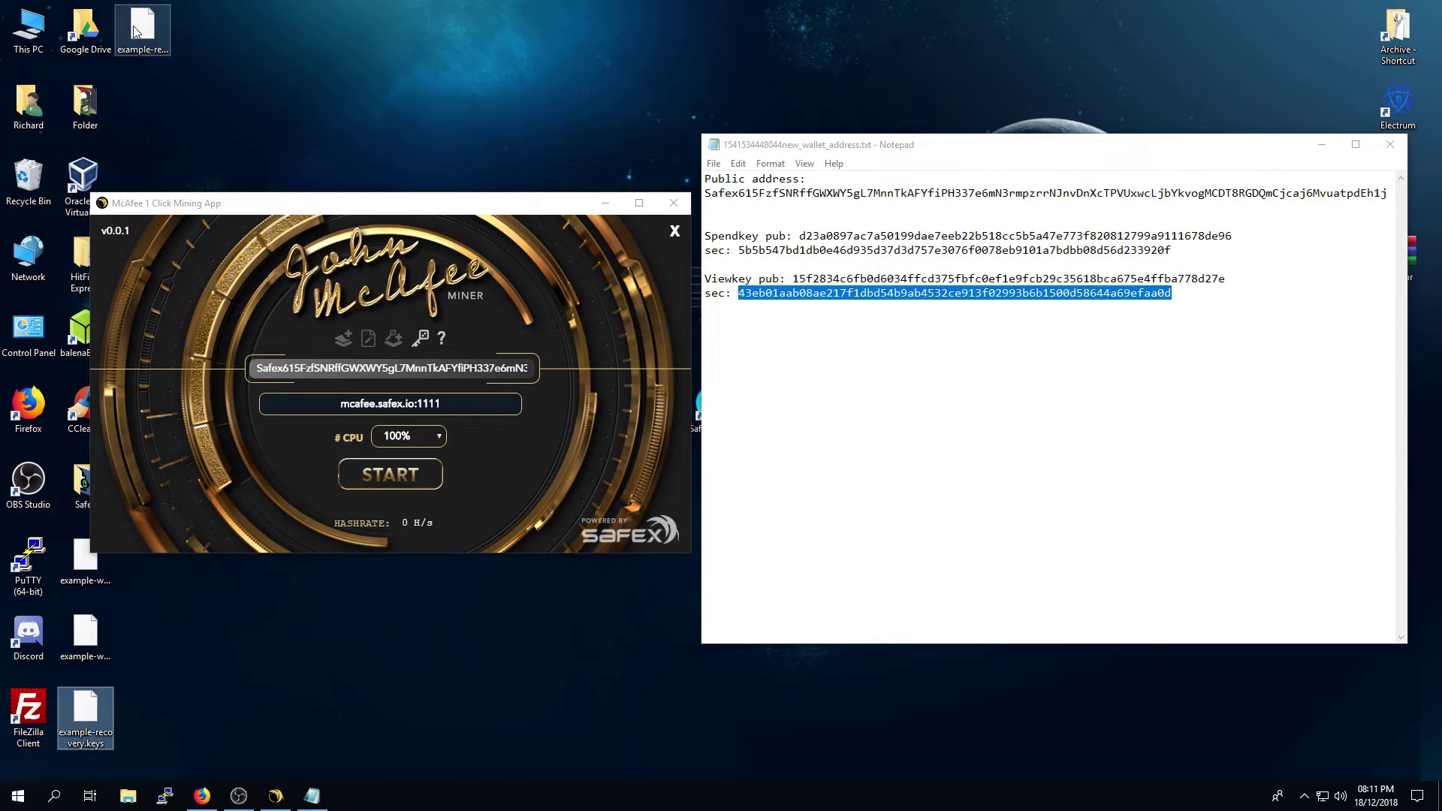
click(137, 34)
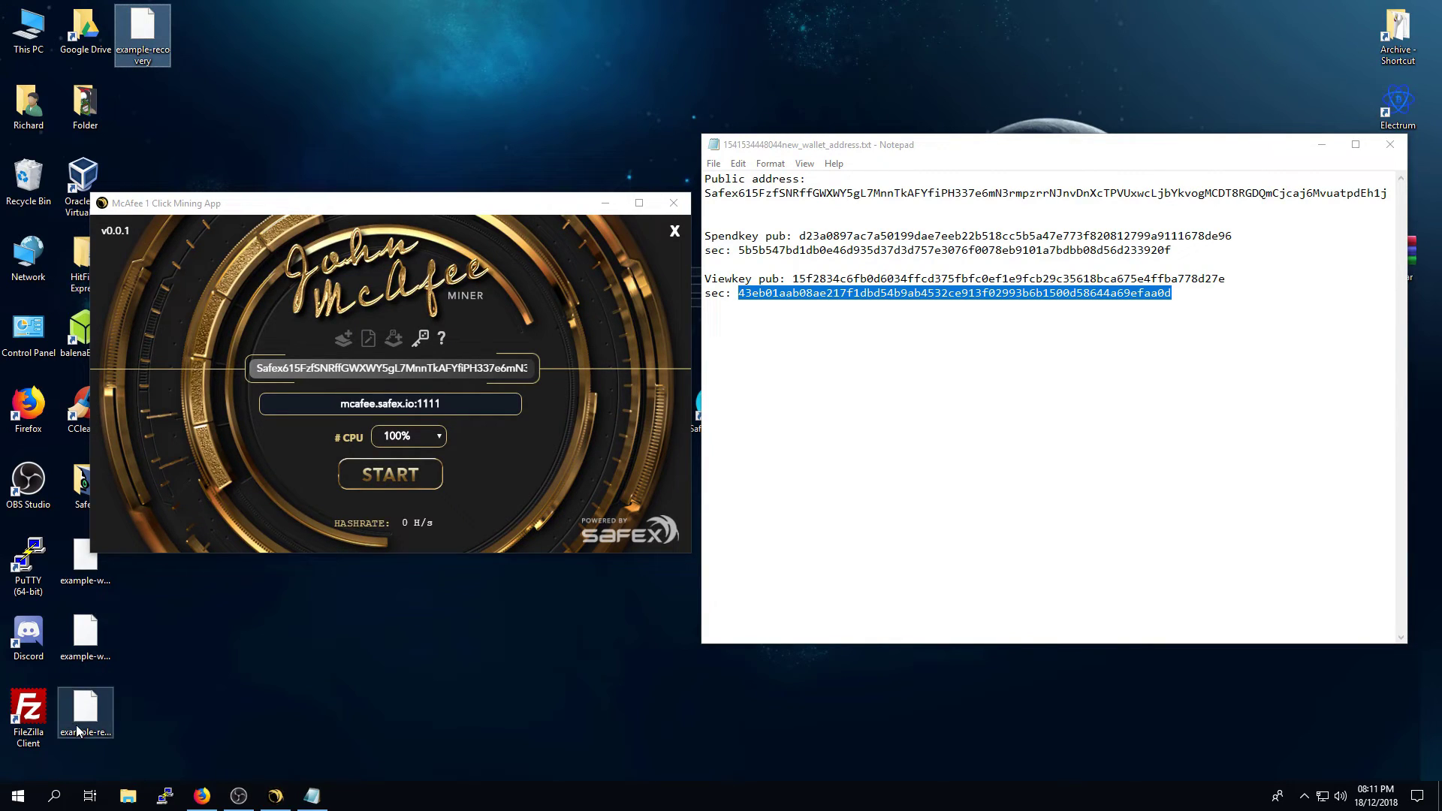
click(79, 723)
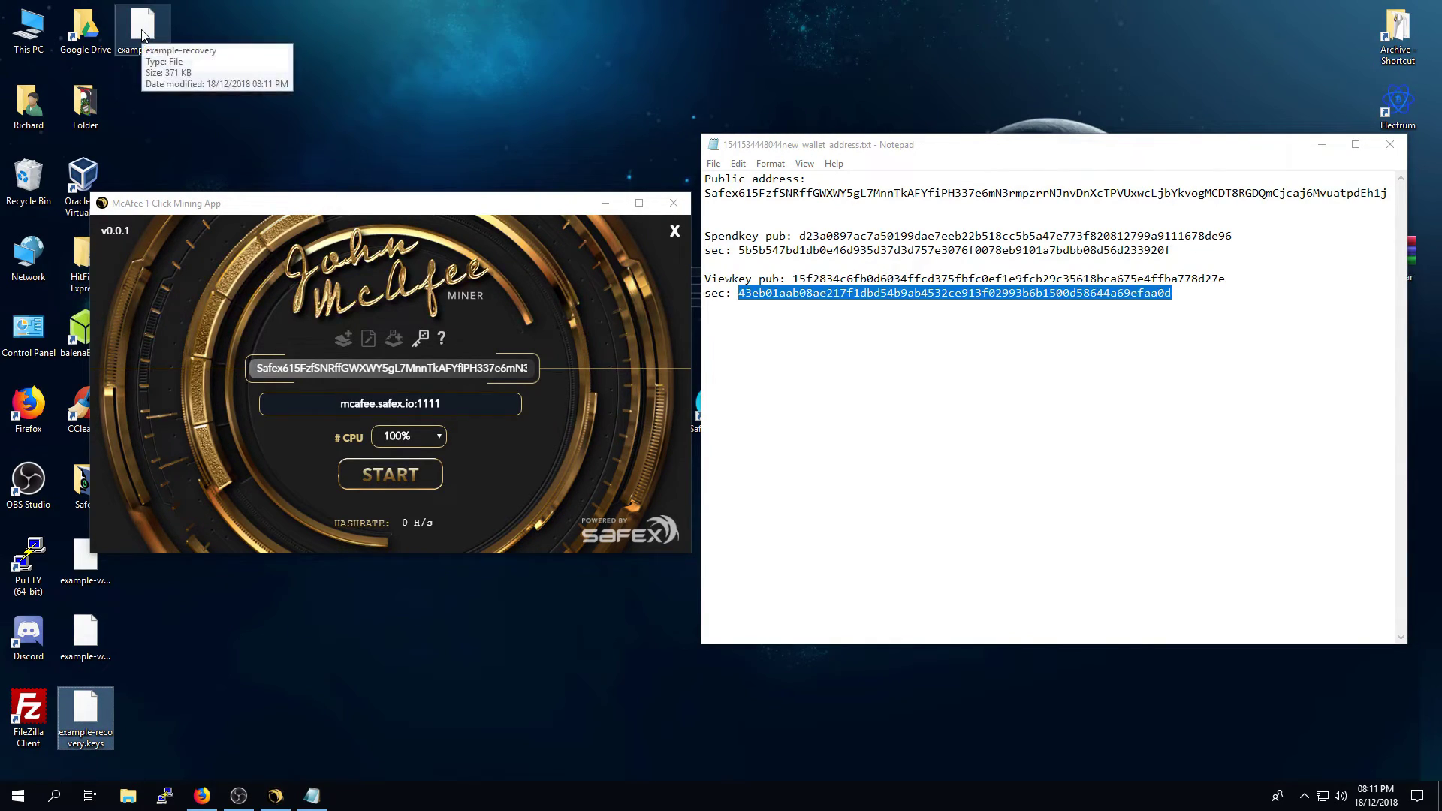
click(475, 207)
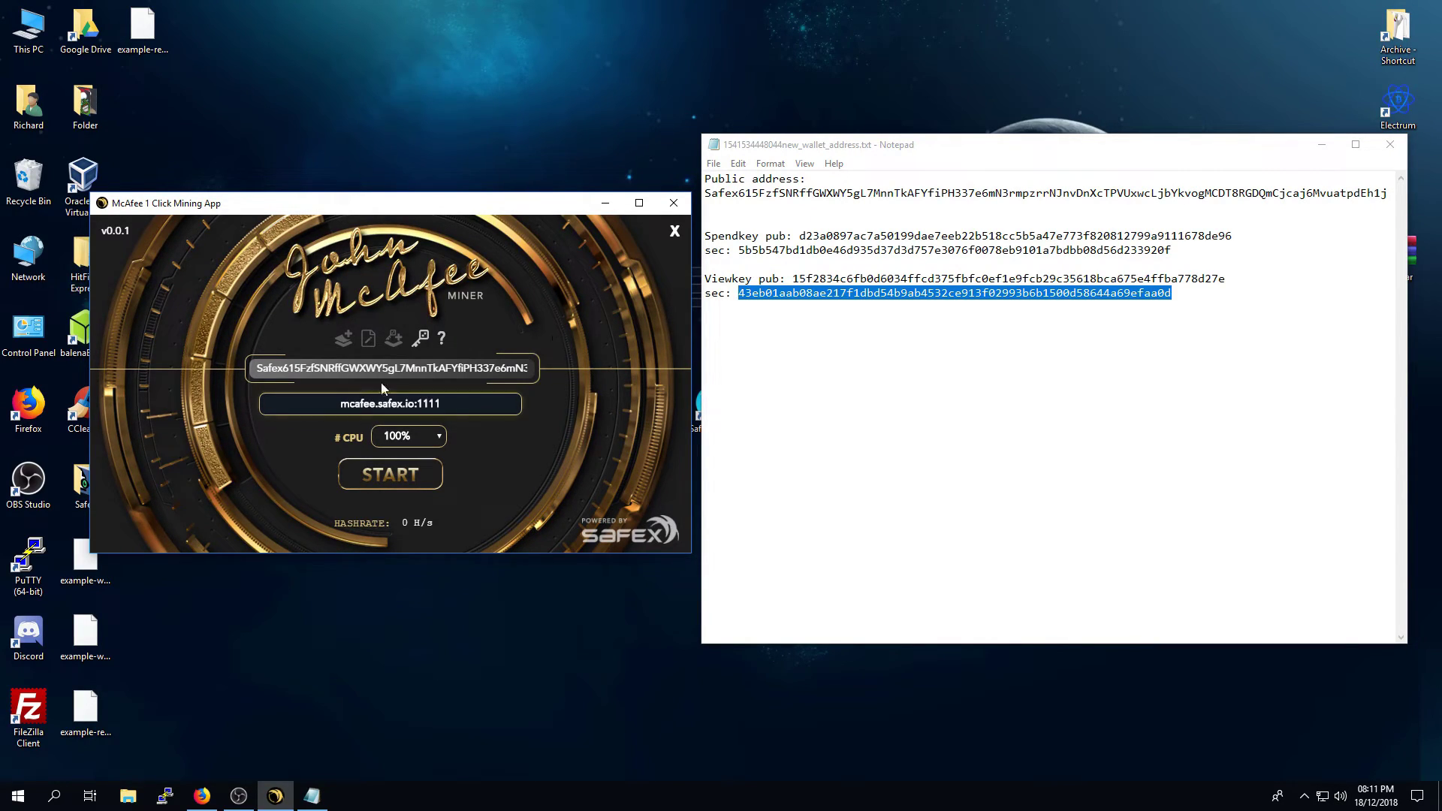
Step: Check the restored wallet's balance: 0.02 Safex Cash and 10 Safex Tokens available
click(421, 340)
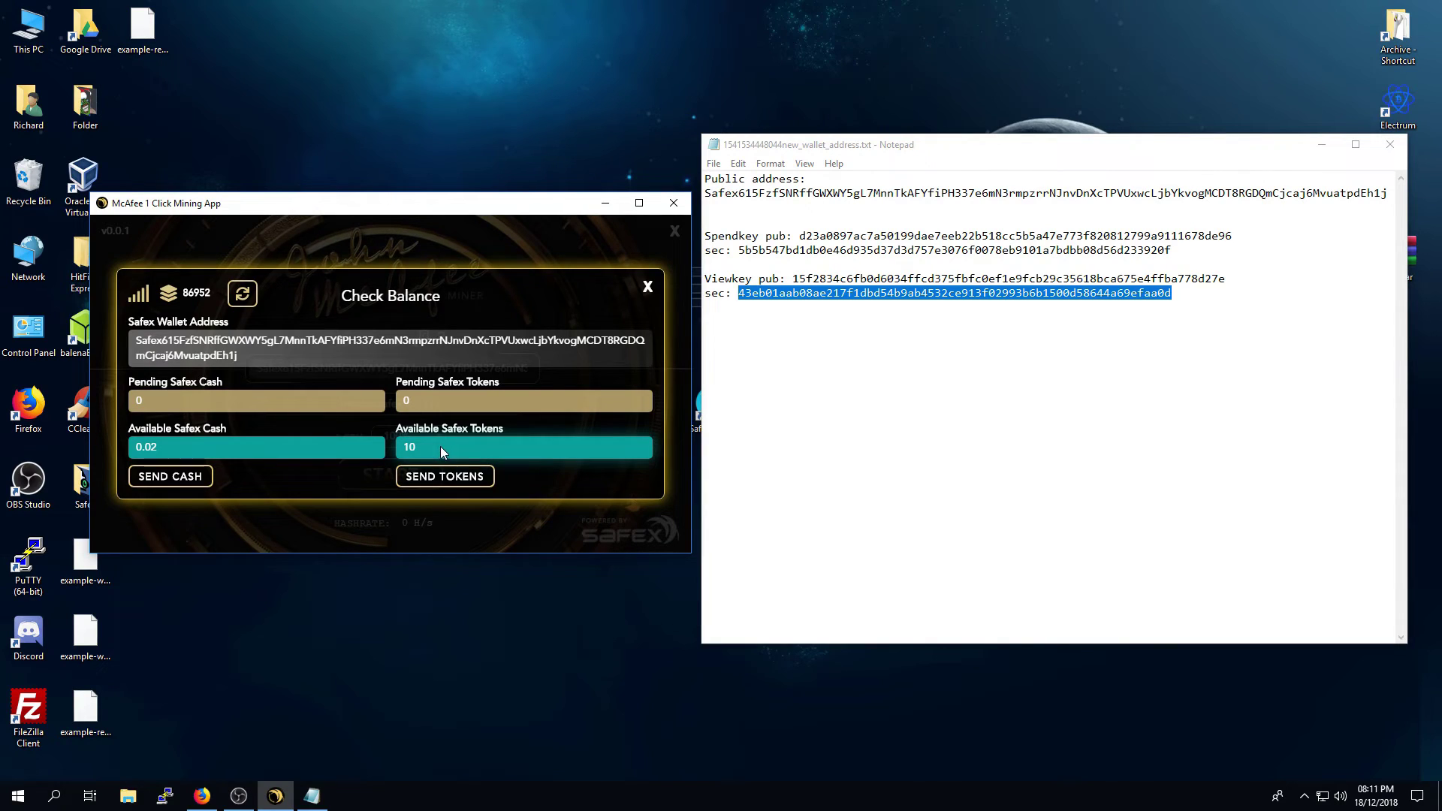
double_click(148, 454)
click(175, 454)
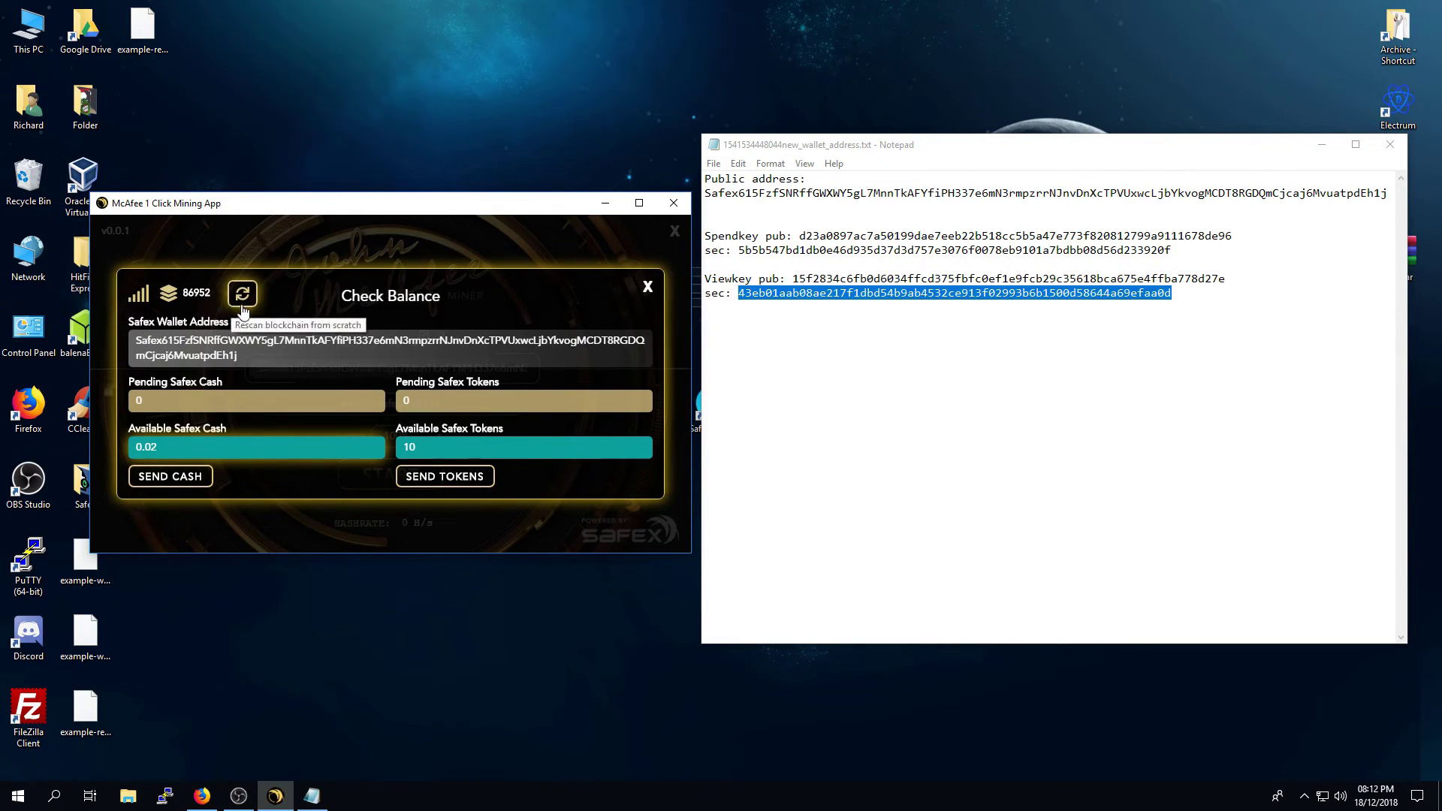
Step: Close the balance view, quit the mining app, and minimize Notepad to reveal the desktop
click(647, 288)
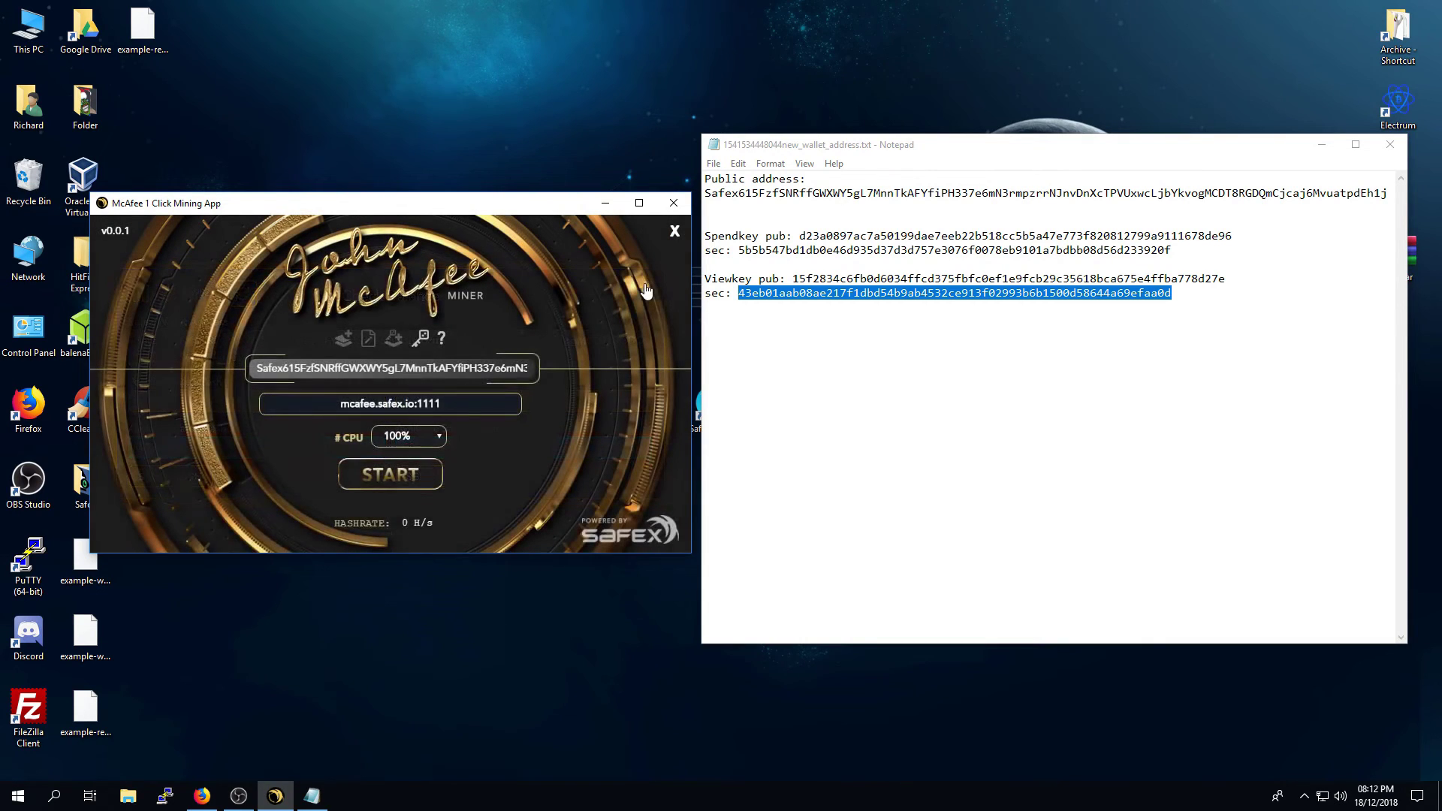
click(675, 232)
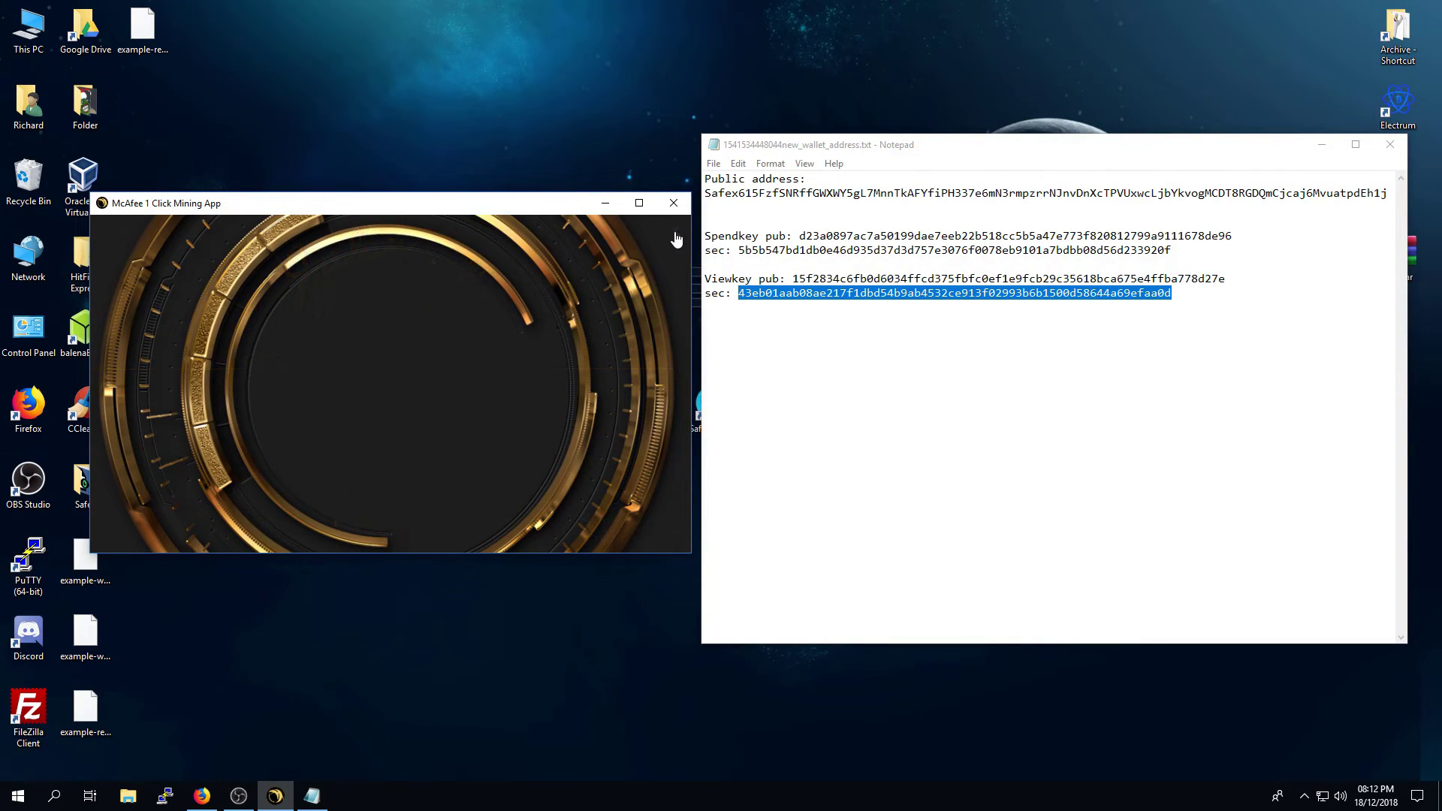
click(1322, 145)
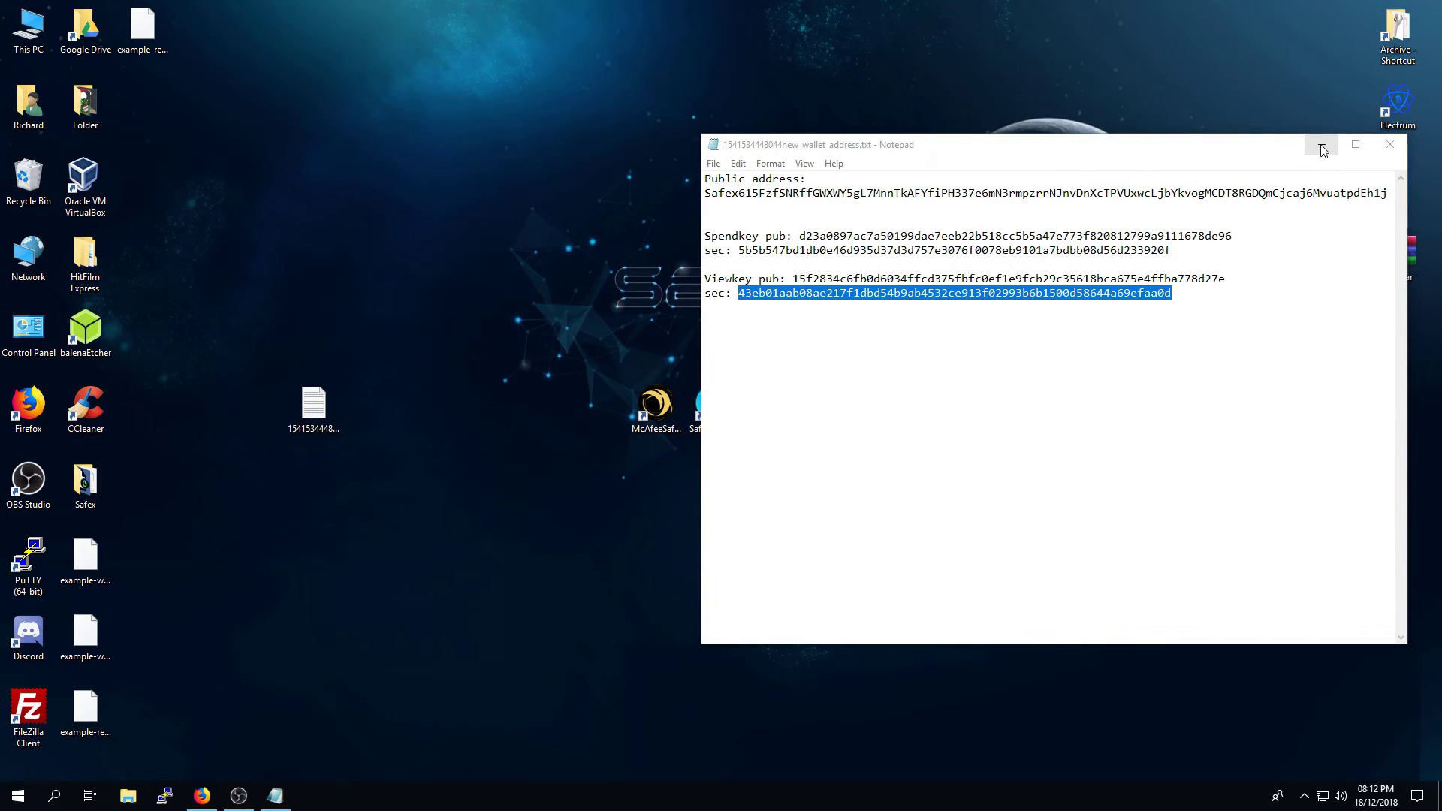
Step: Select example-recovery.keys on the desktop, then relaunch the McAfeeSafexMiner shortcut
click(91, 719)
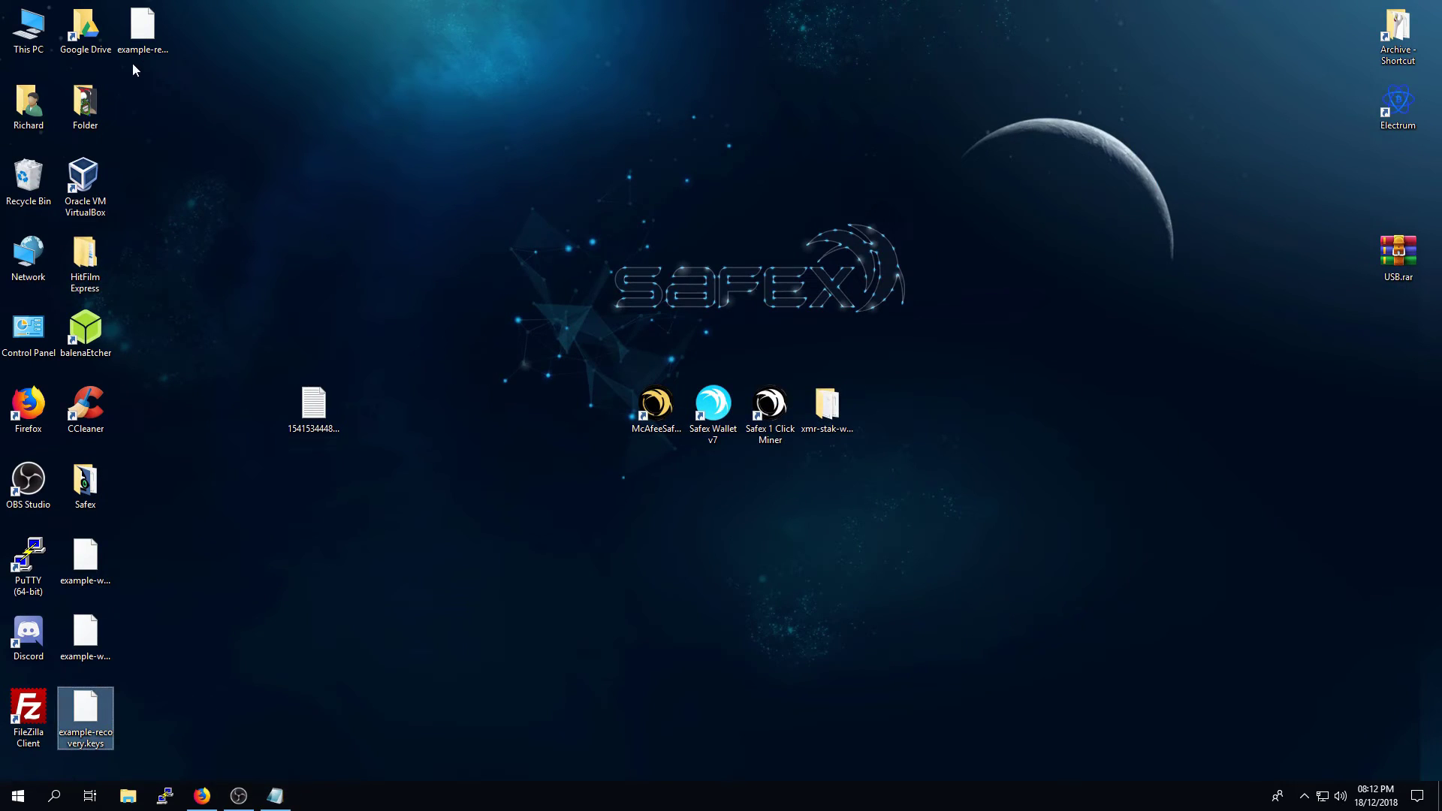
ctrl+click(139, 34)
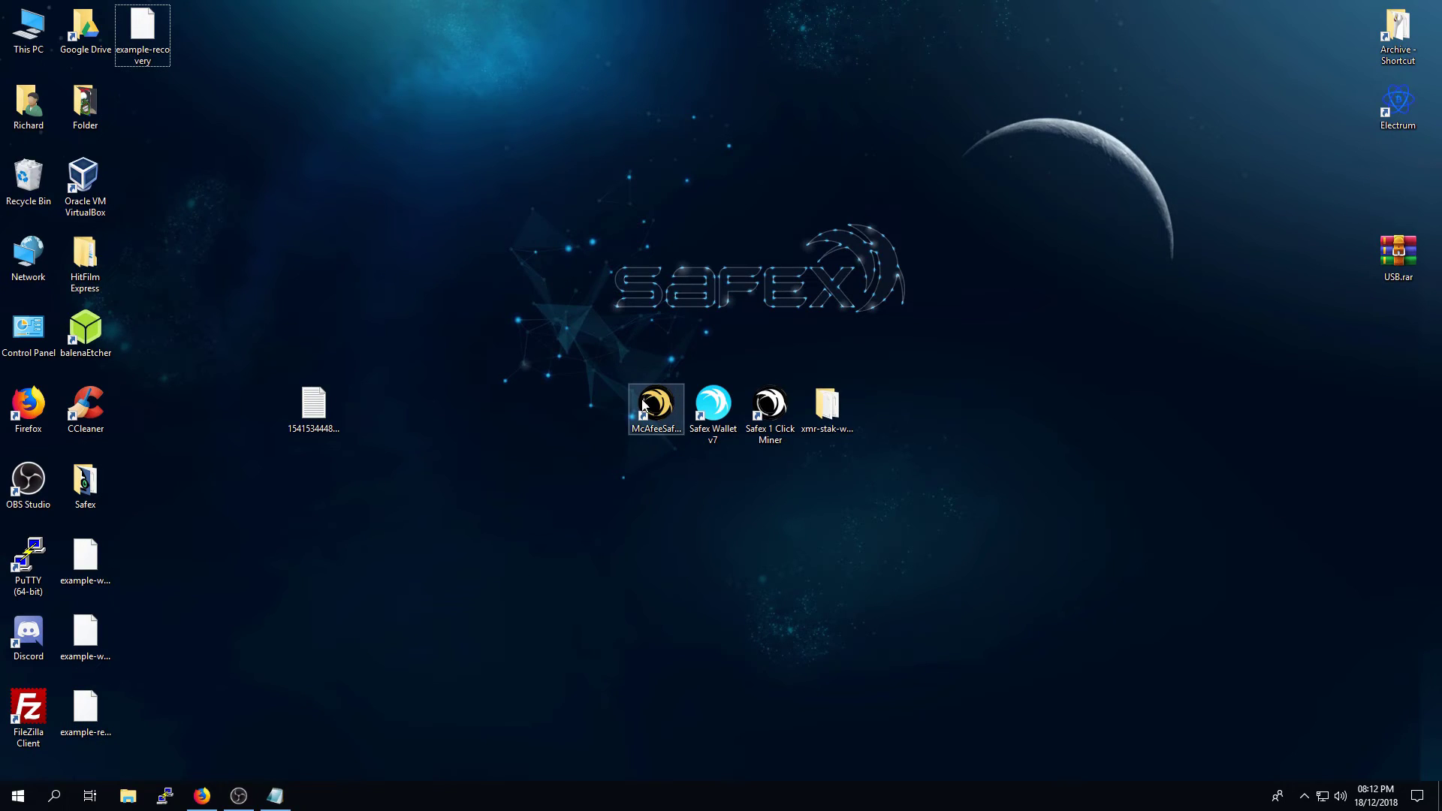
click(86, 710)
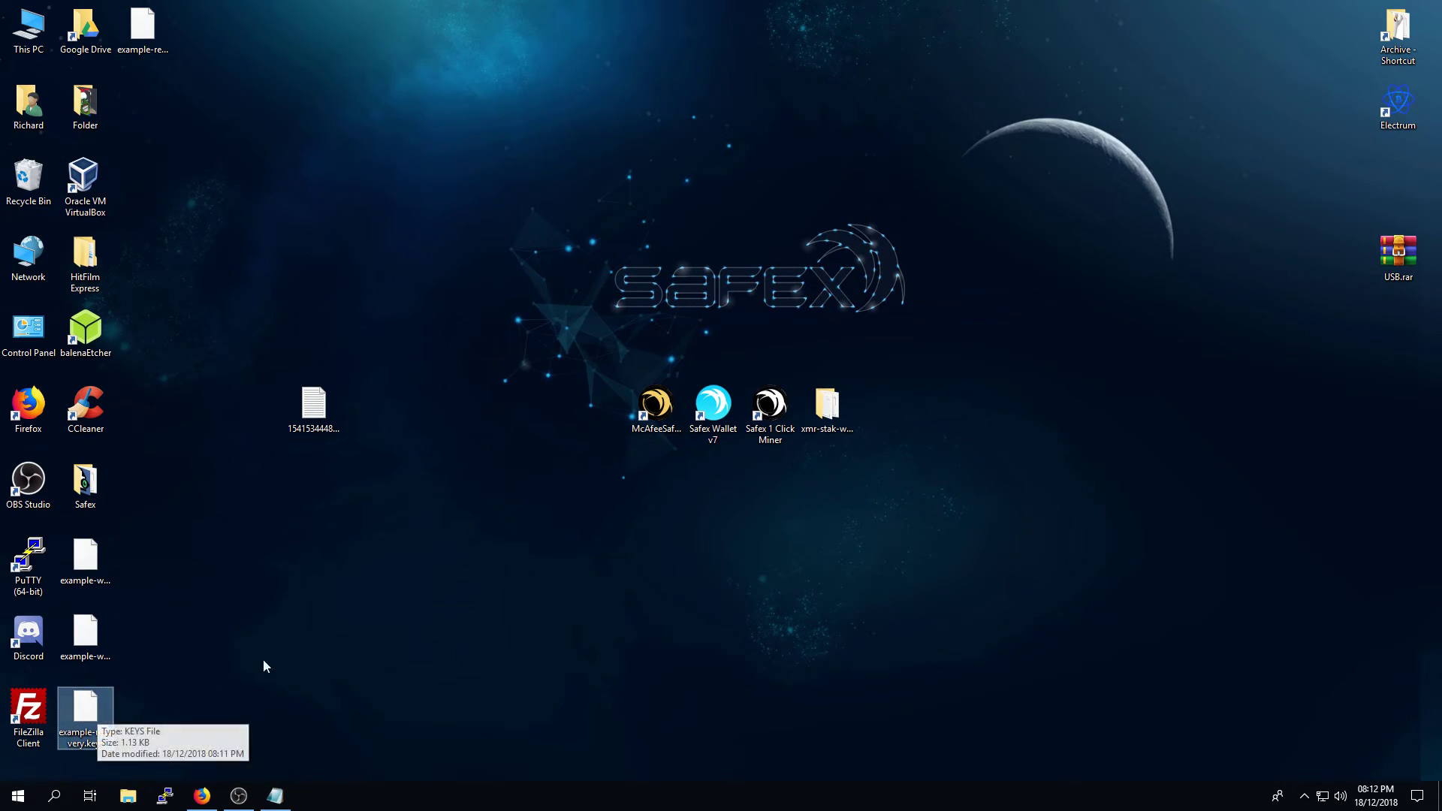
click(651, 405)
double_click(651, 406)
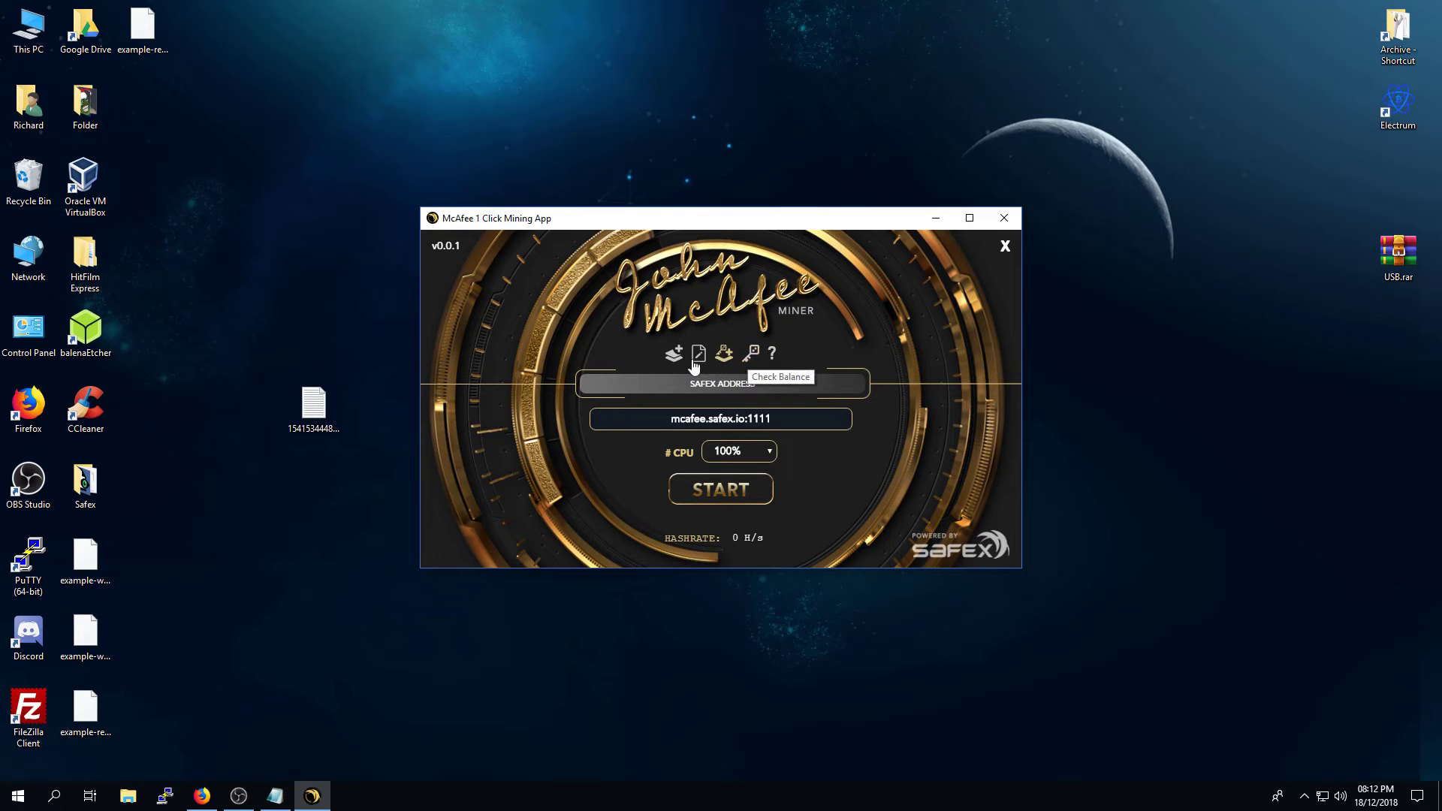
Step: Browse to the Desktop and pick example-recovery as the wallet file to open
click(699, 356)
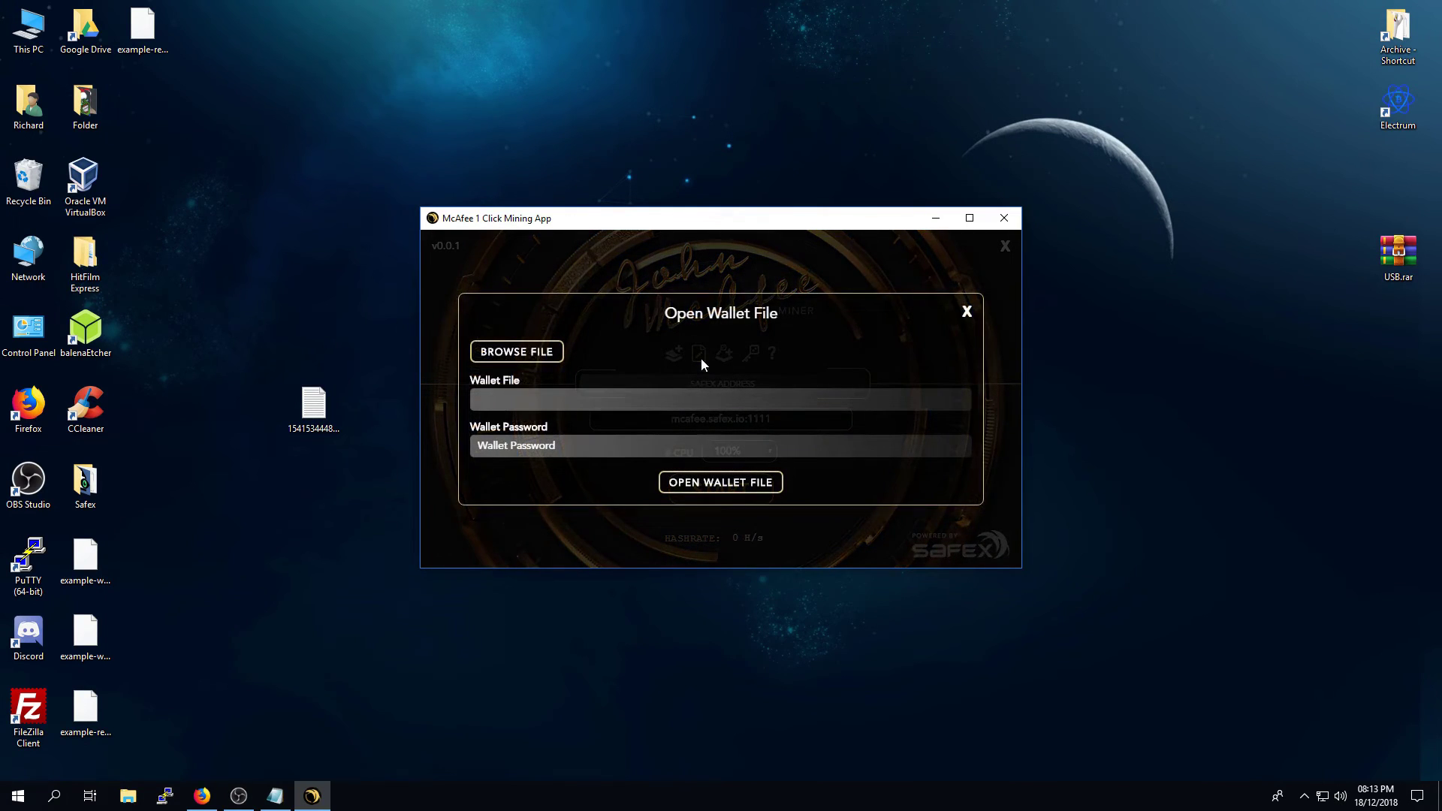
click(514, 355)
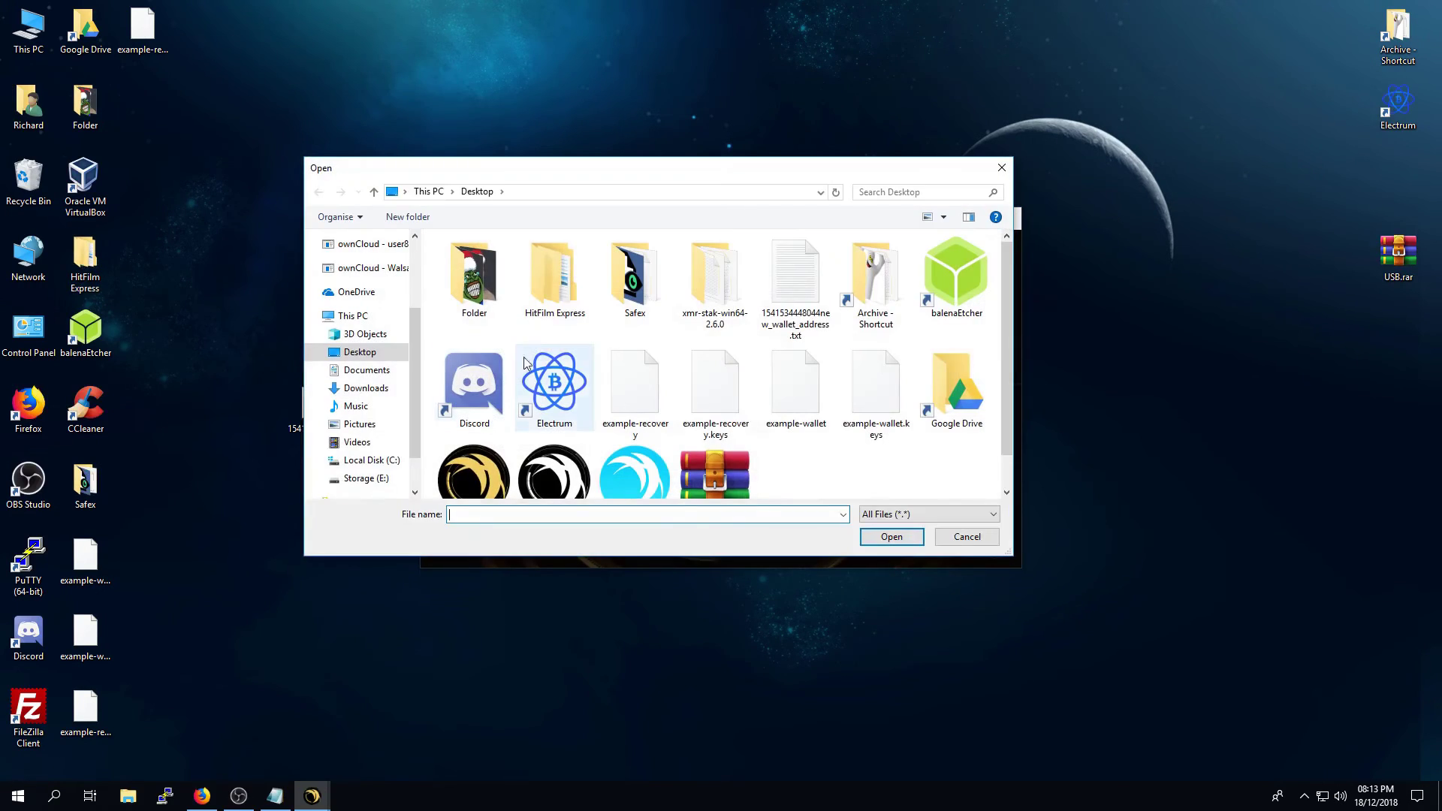
scroll(1010, 327, down, 1)
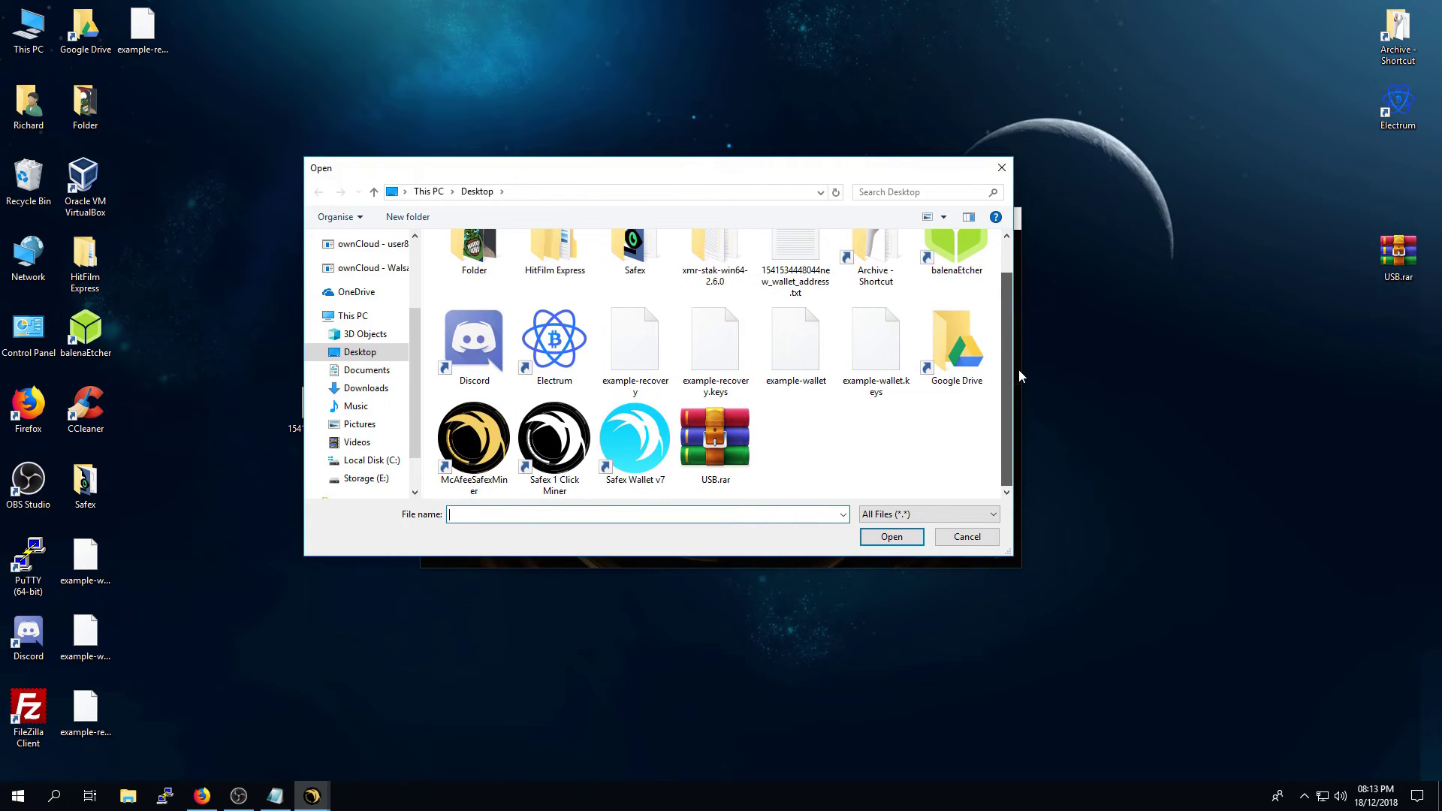
double_click(624, 352)
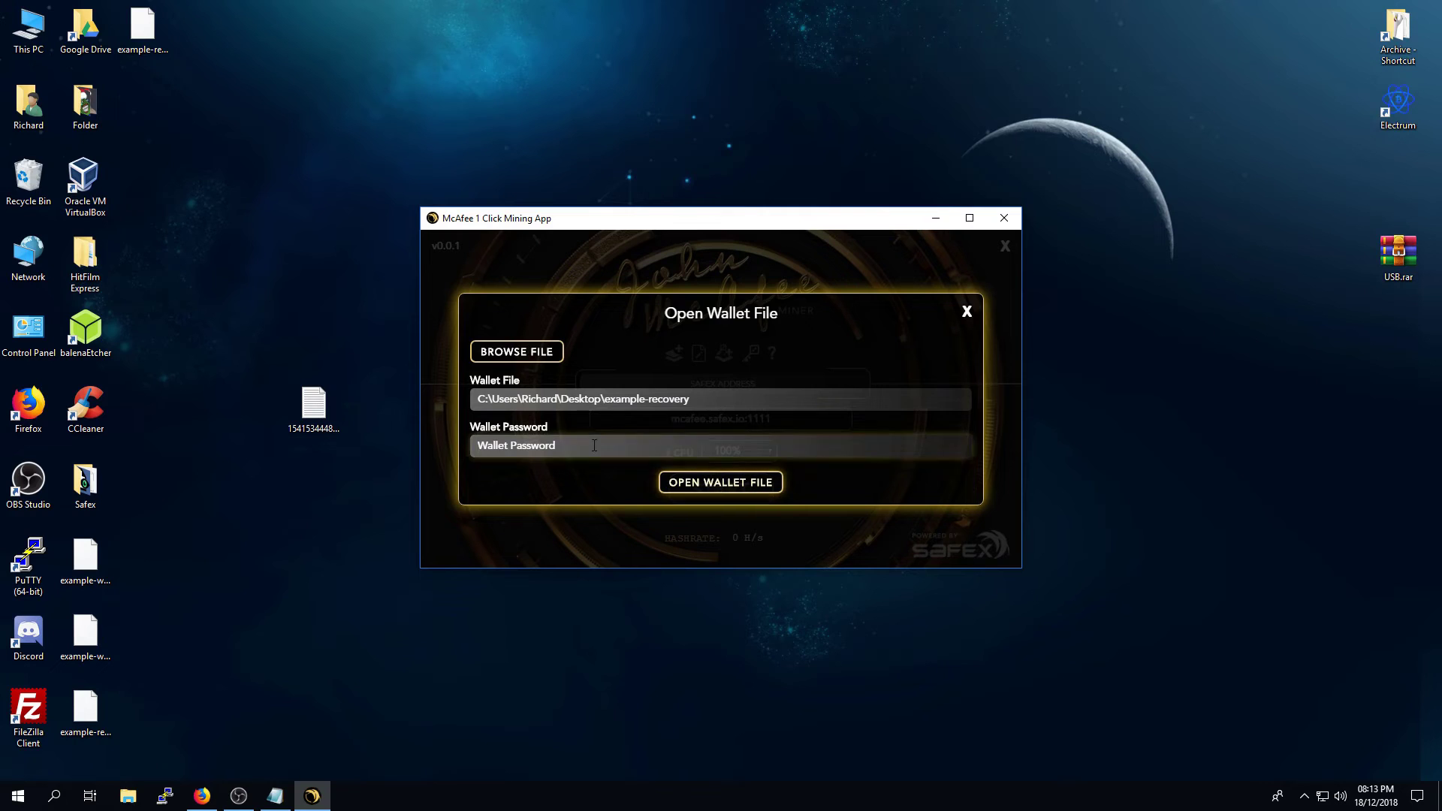
Step: Enter the wallet password, retrying after the invalid-password error, to open example-recovery
click(593, 443)
text(••••••••••)
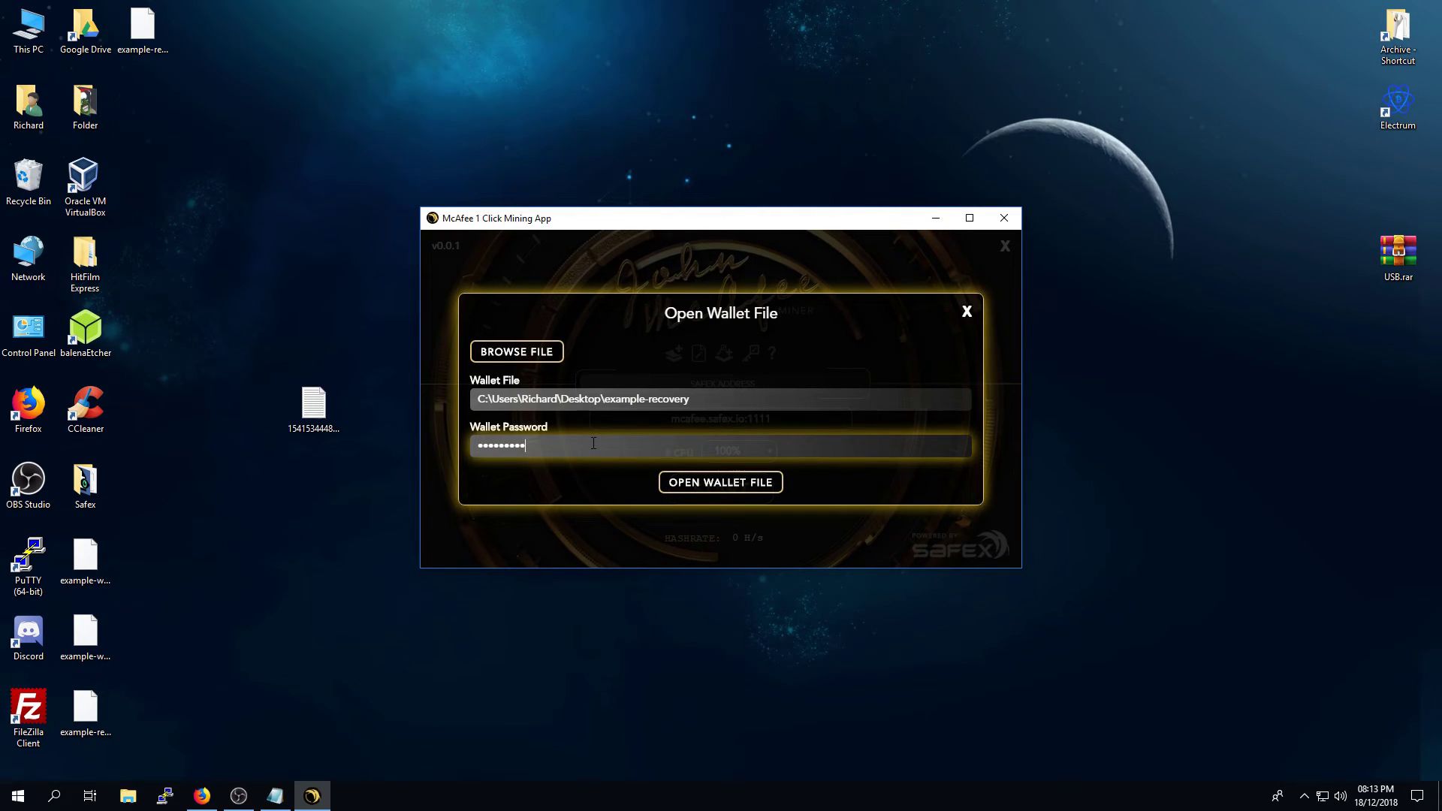
click(721, 484)
click(951, 399)
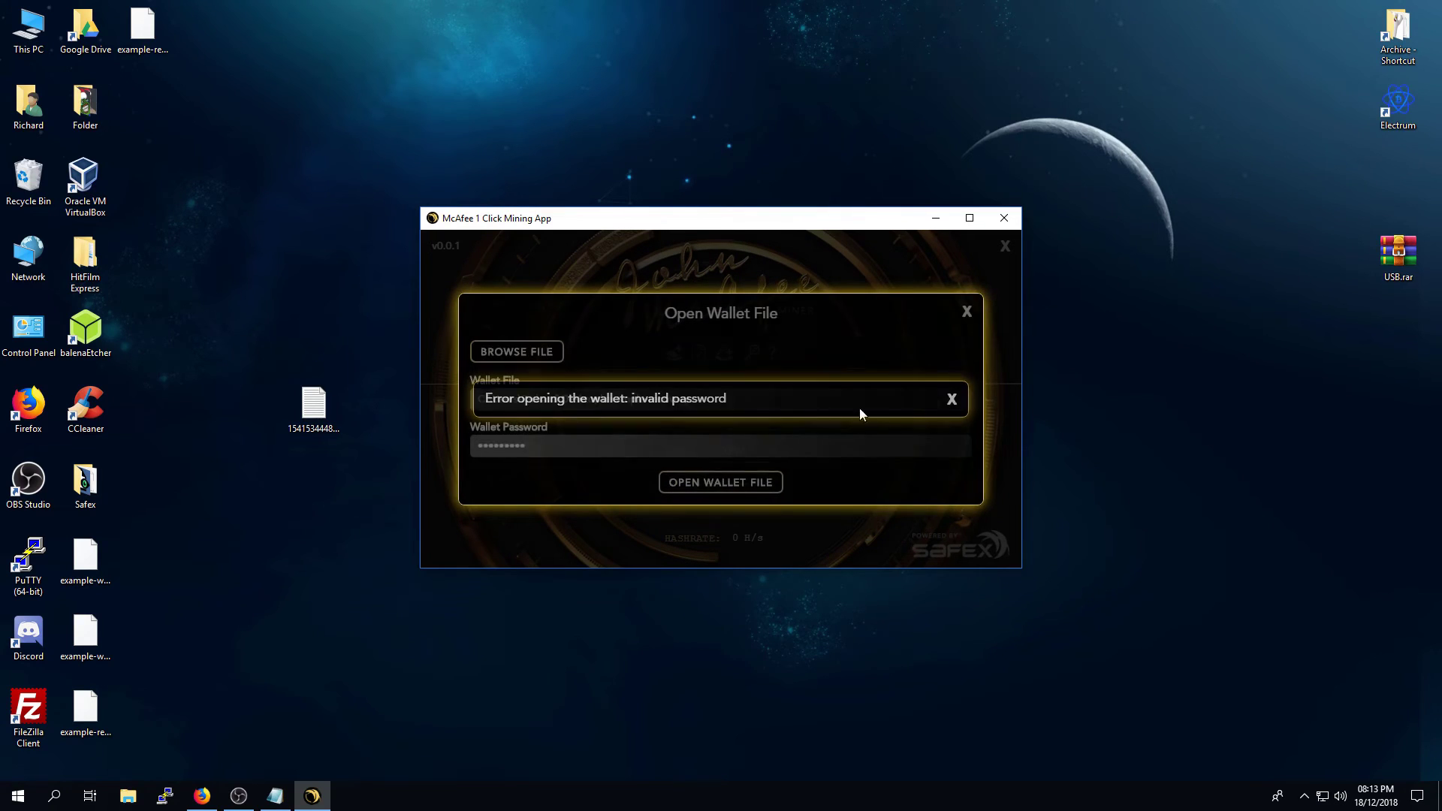
text(•••••••••••)
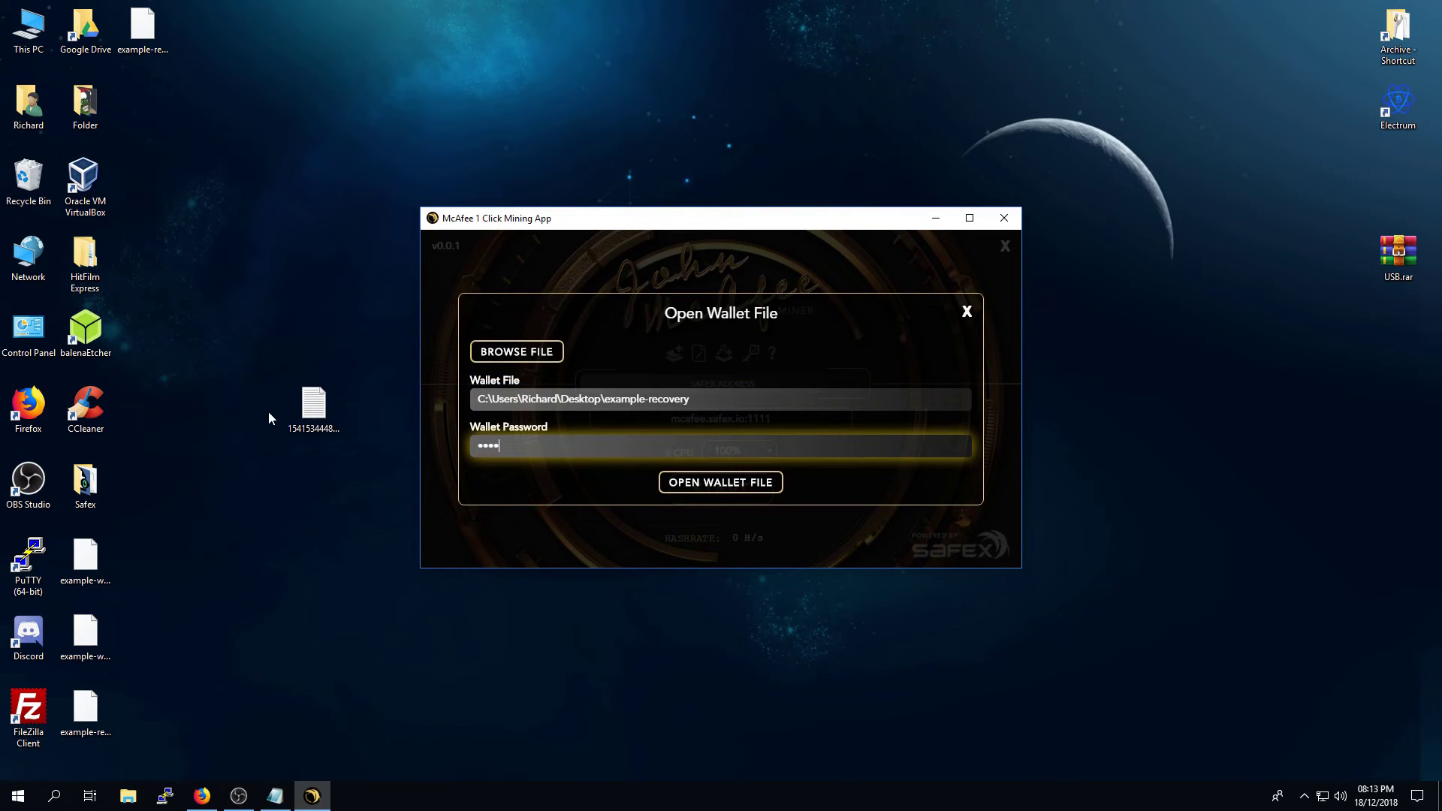
click(720, 487)
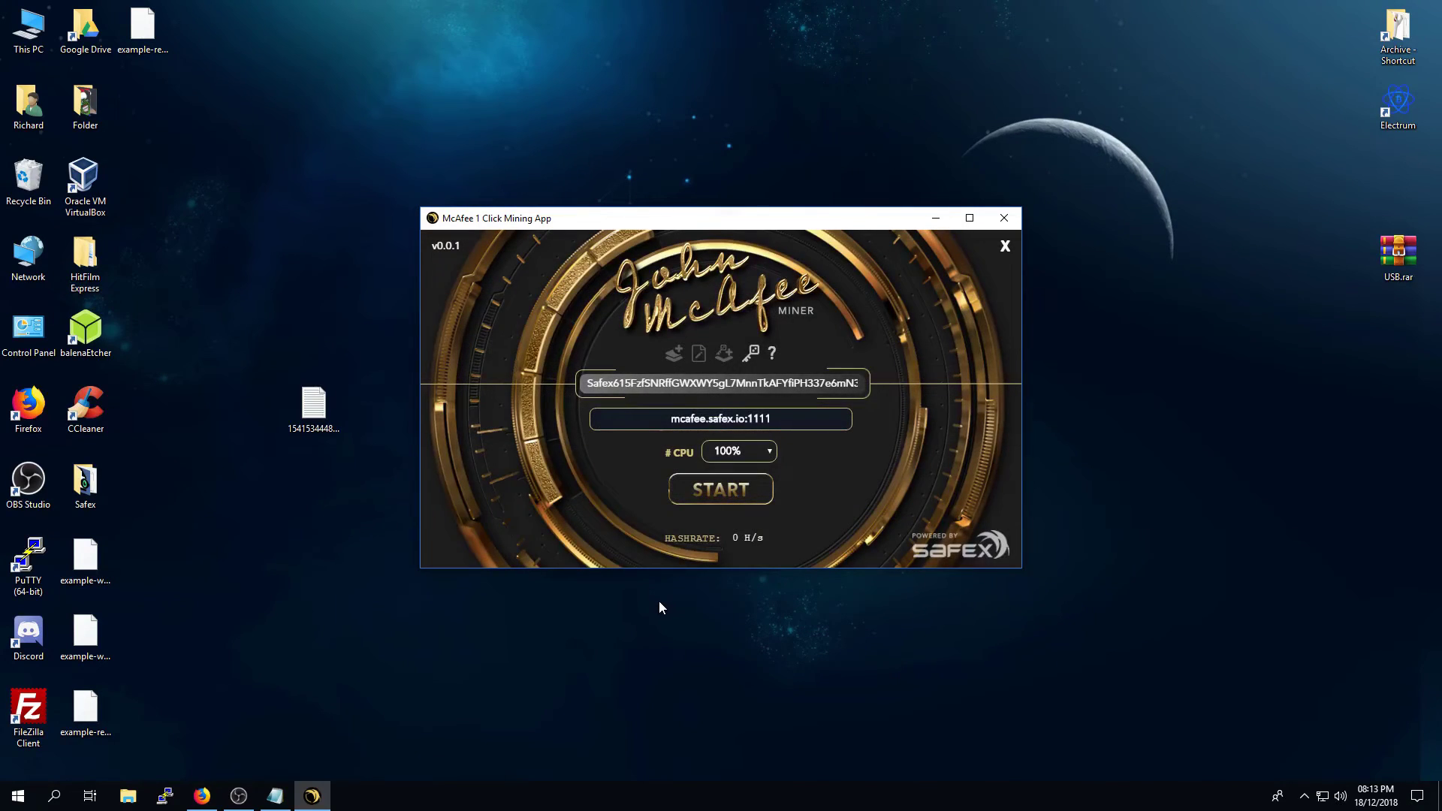
Step: Rescan the wallet balance (0.02 Safex Cash, 10 Tokens), close it, and bring up the pool website
drag(578, 386, 894, 390)
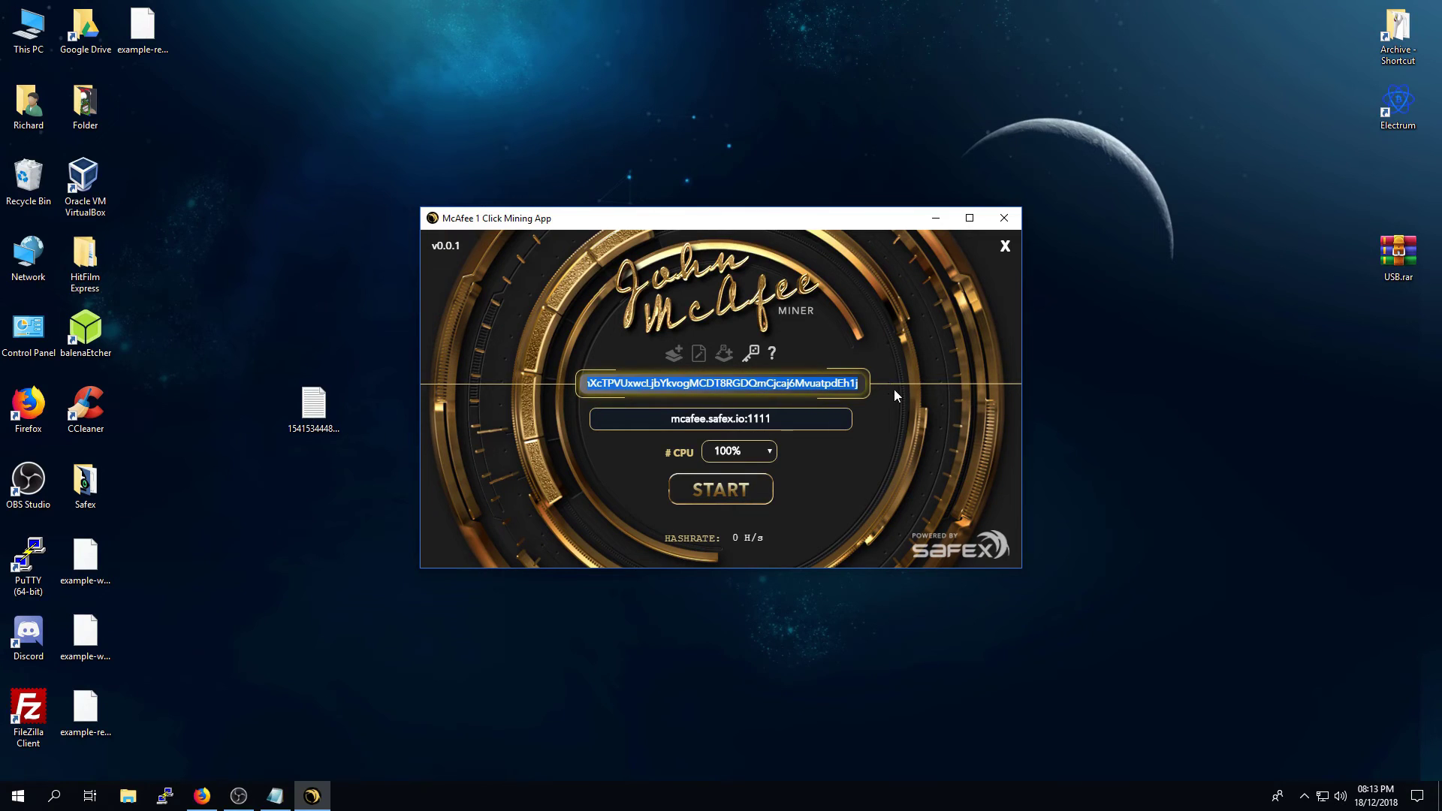
click(894, 389)
click(751, 353)
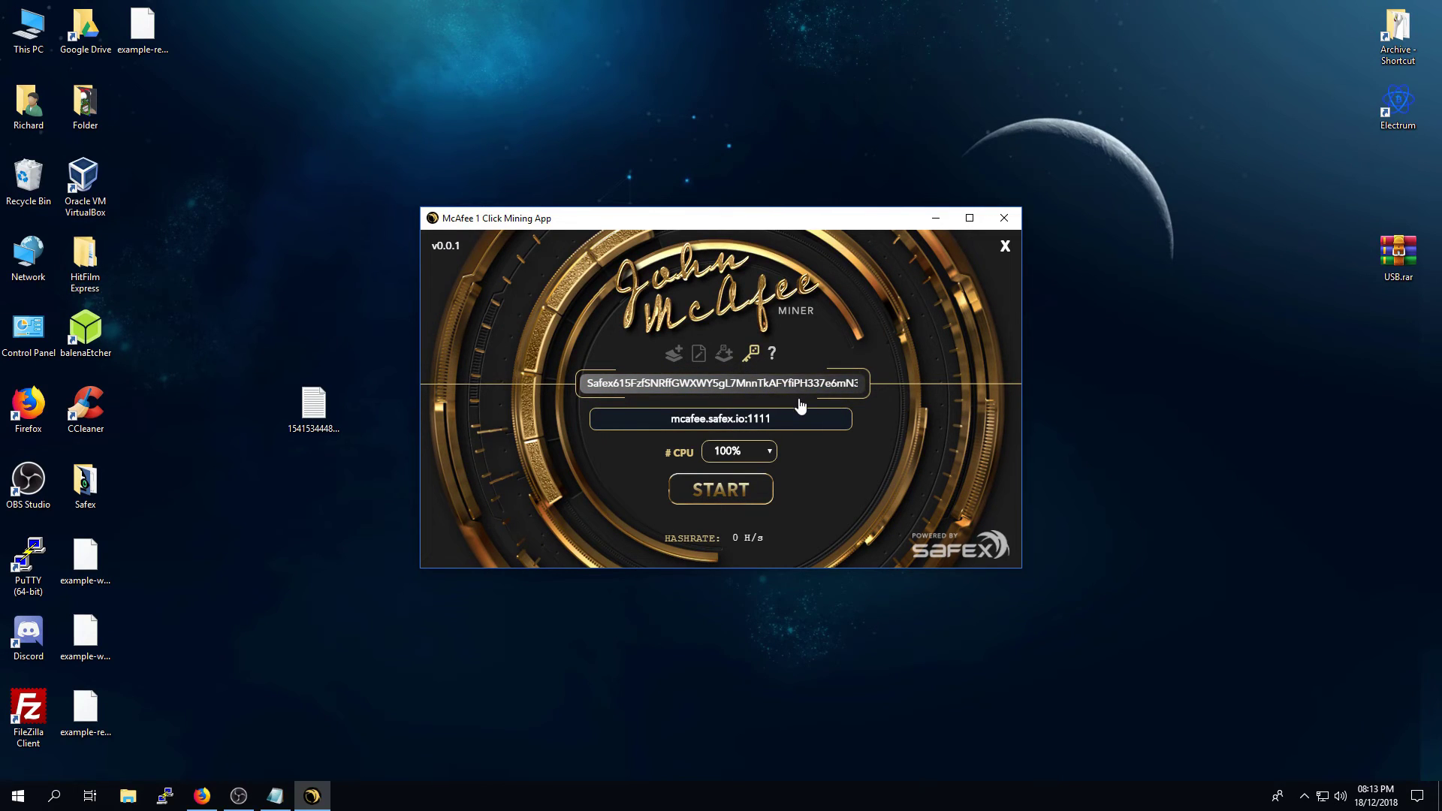
click(573, 308)
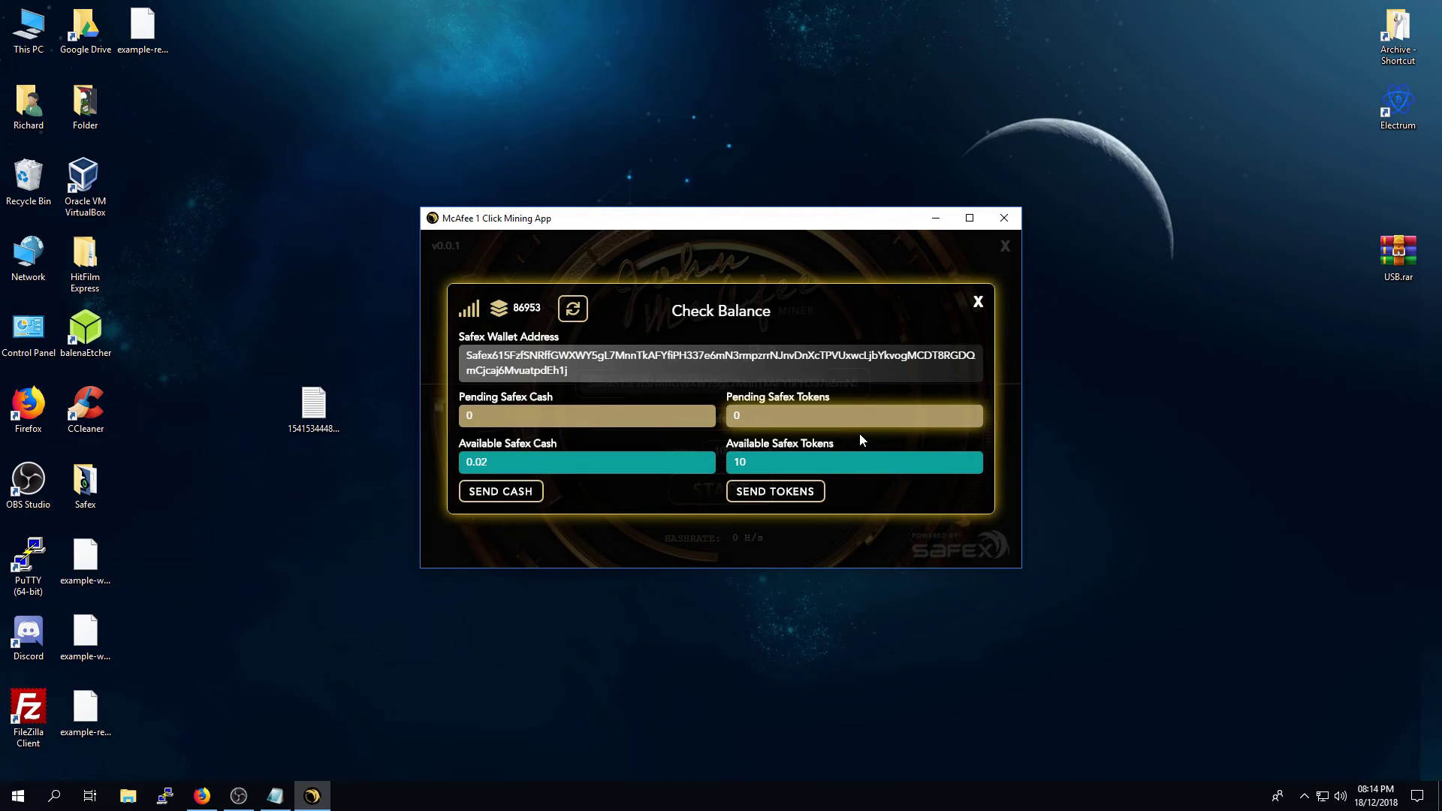
drag(502, 463, 757, 464)
click(756, 464)
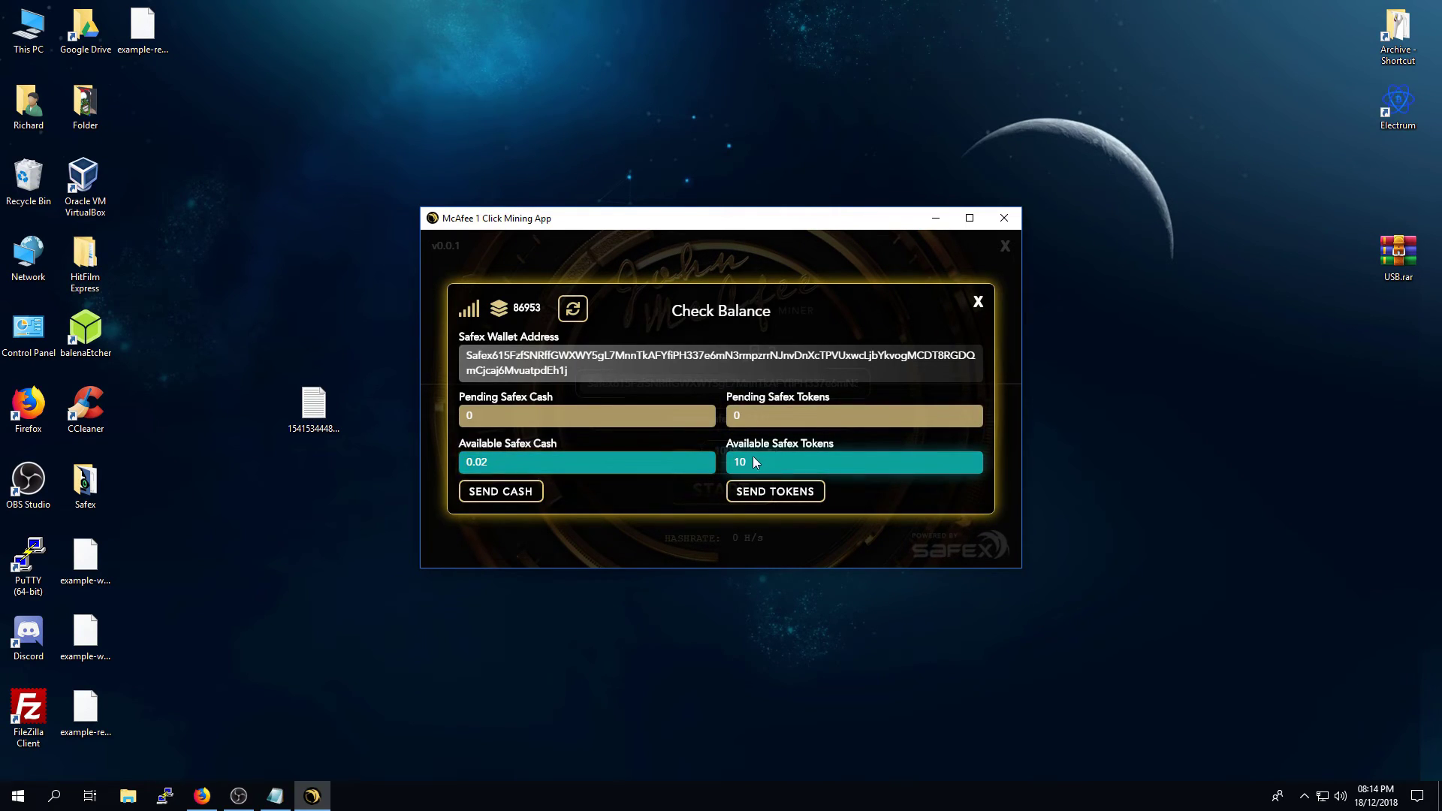
click(977, 303)
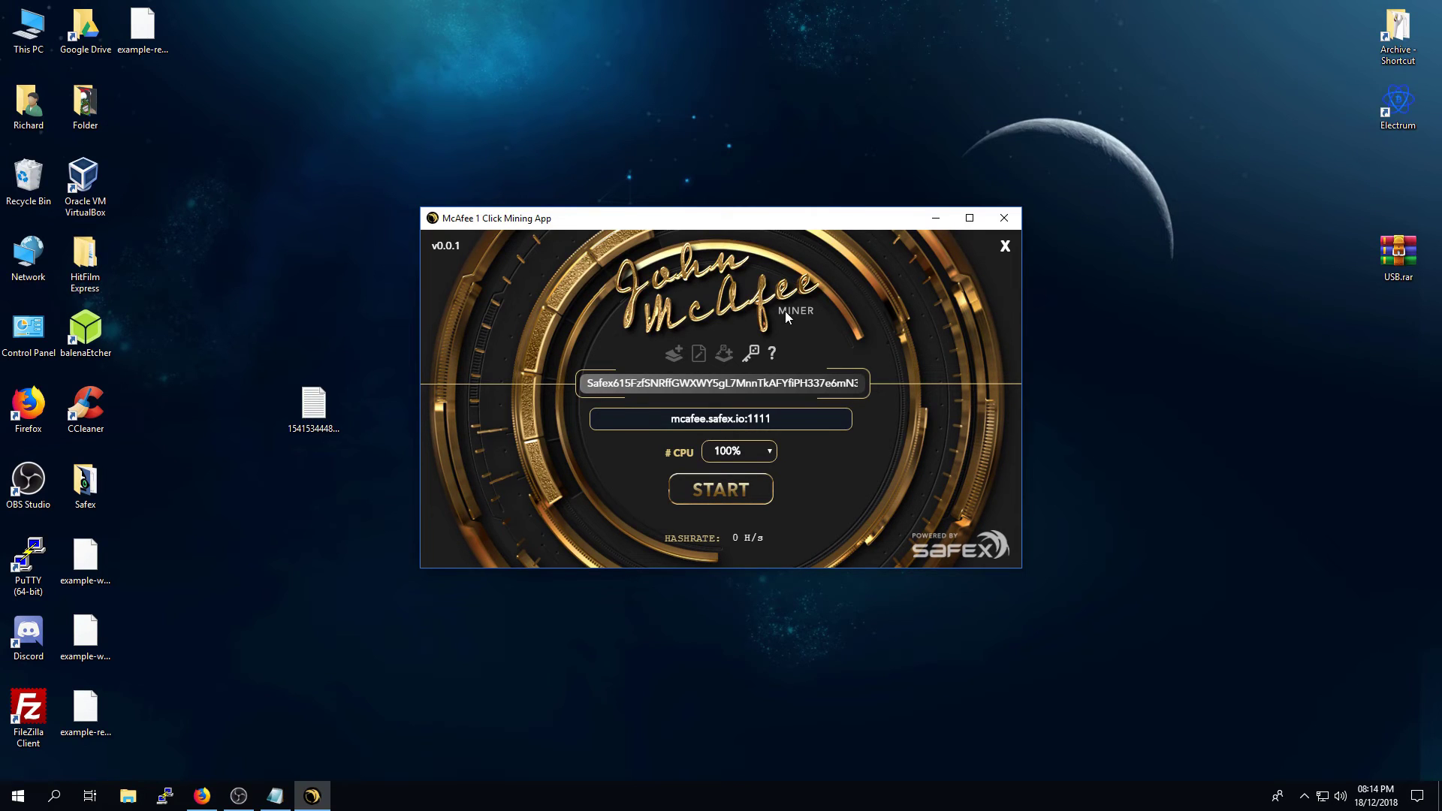
click(202, 796)
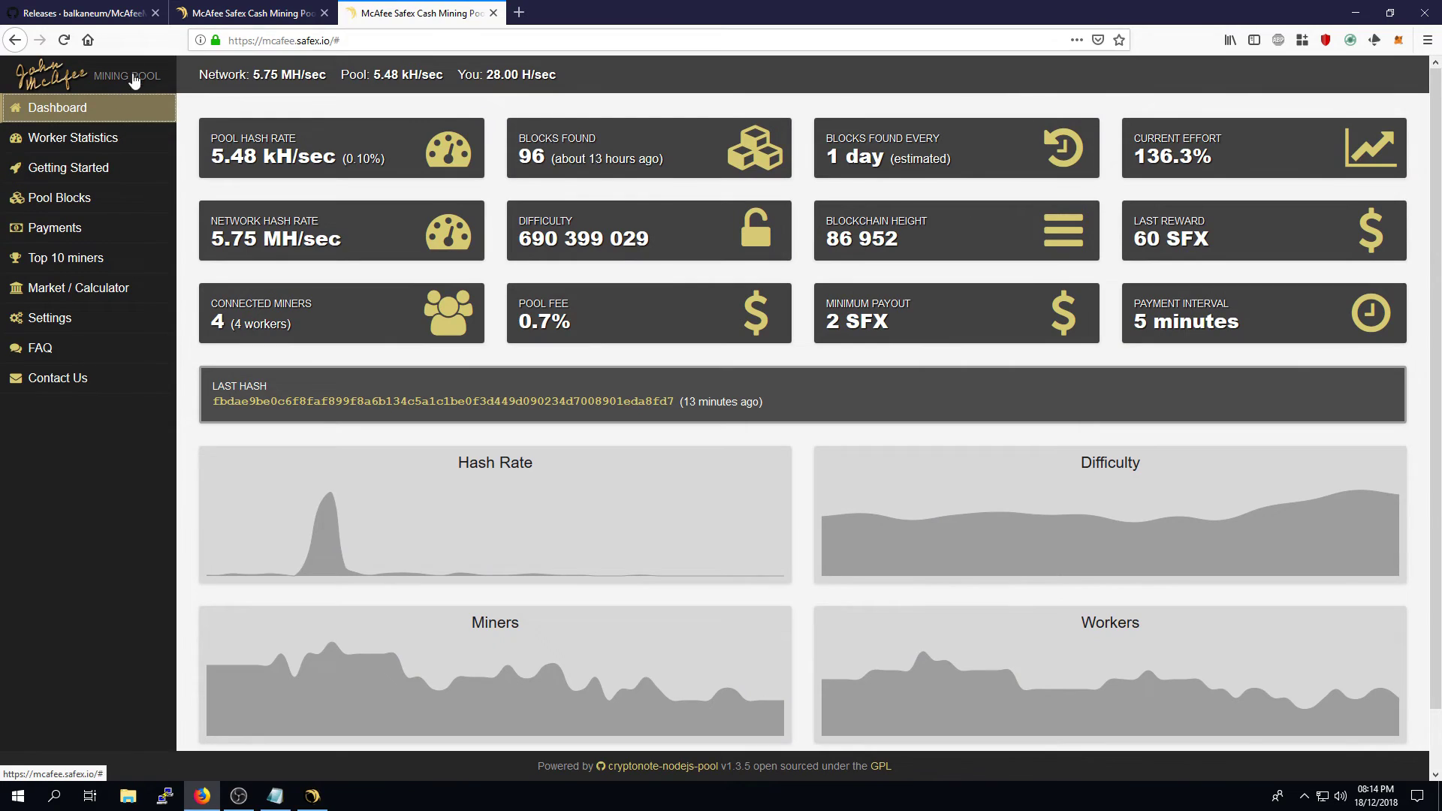
Step: Expand the XMR Stak configuration on the pool's Getting Started page
click(68, 170)
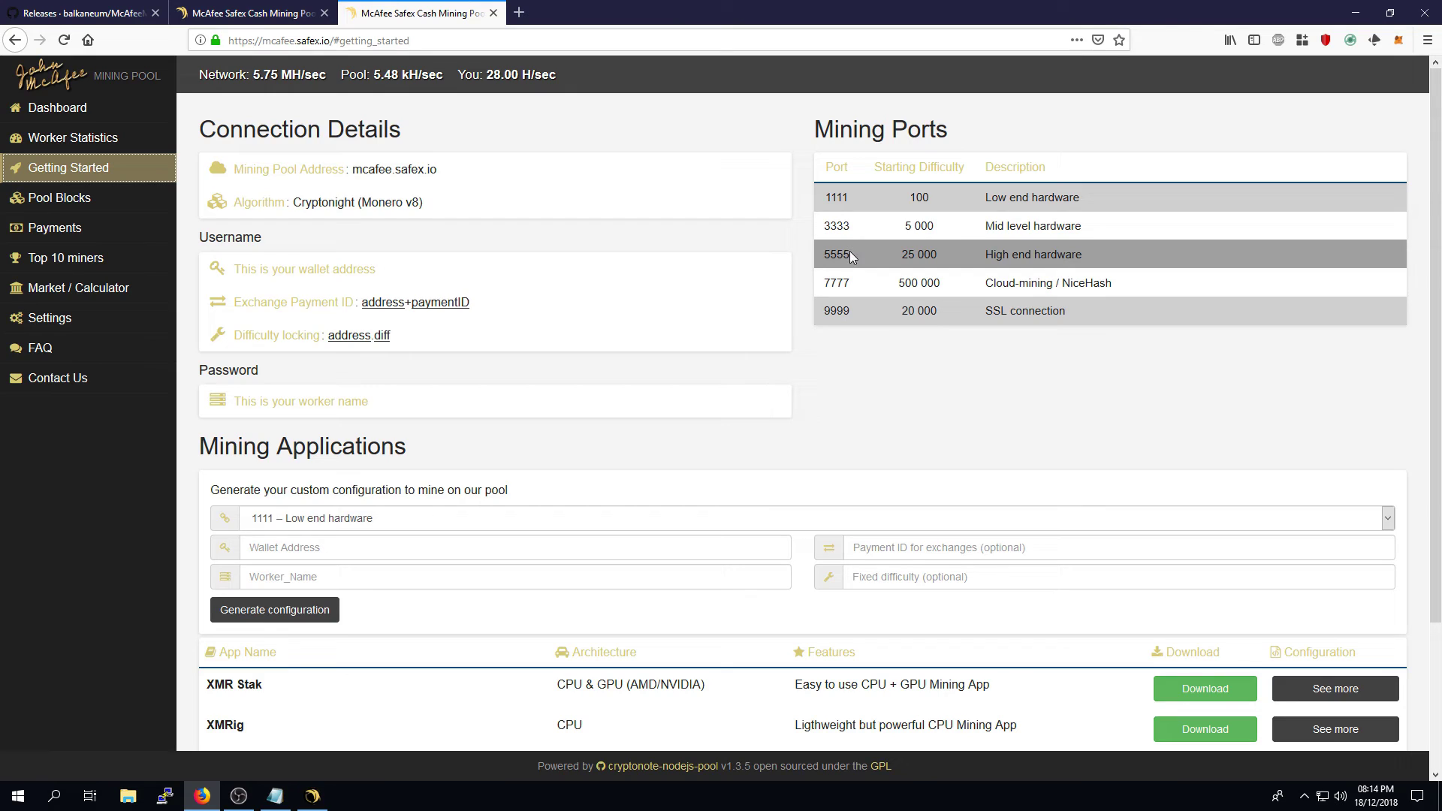
scroll(835, 329, down, 2)
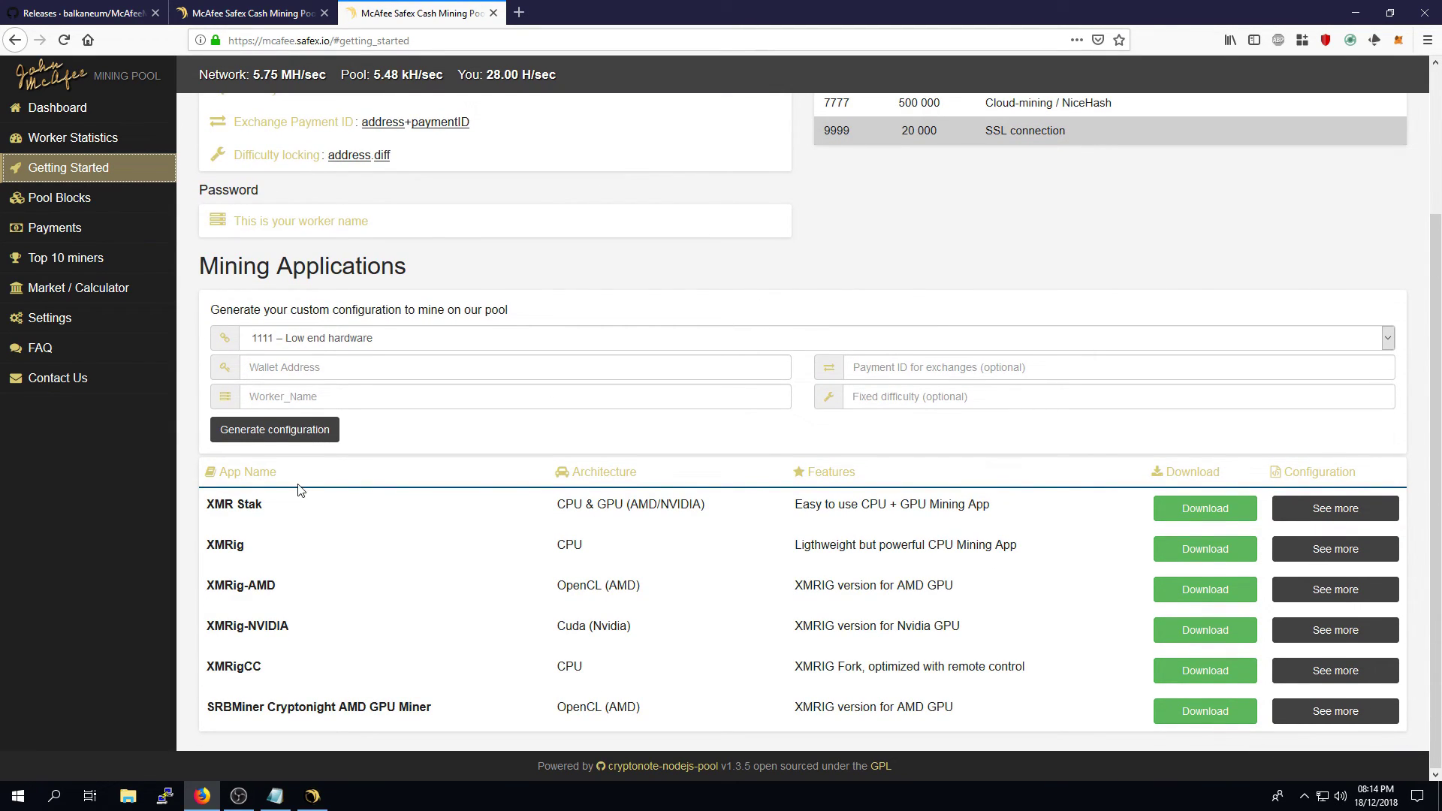
click(1301, 517)
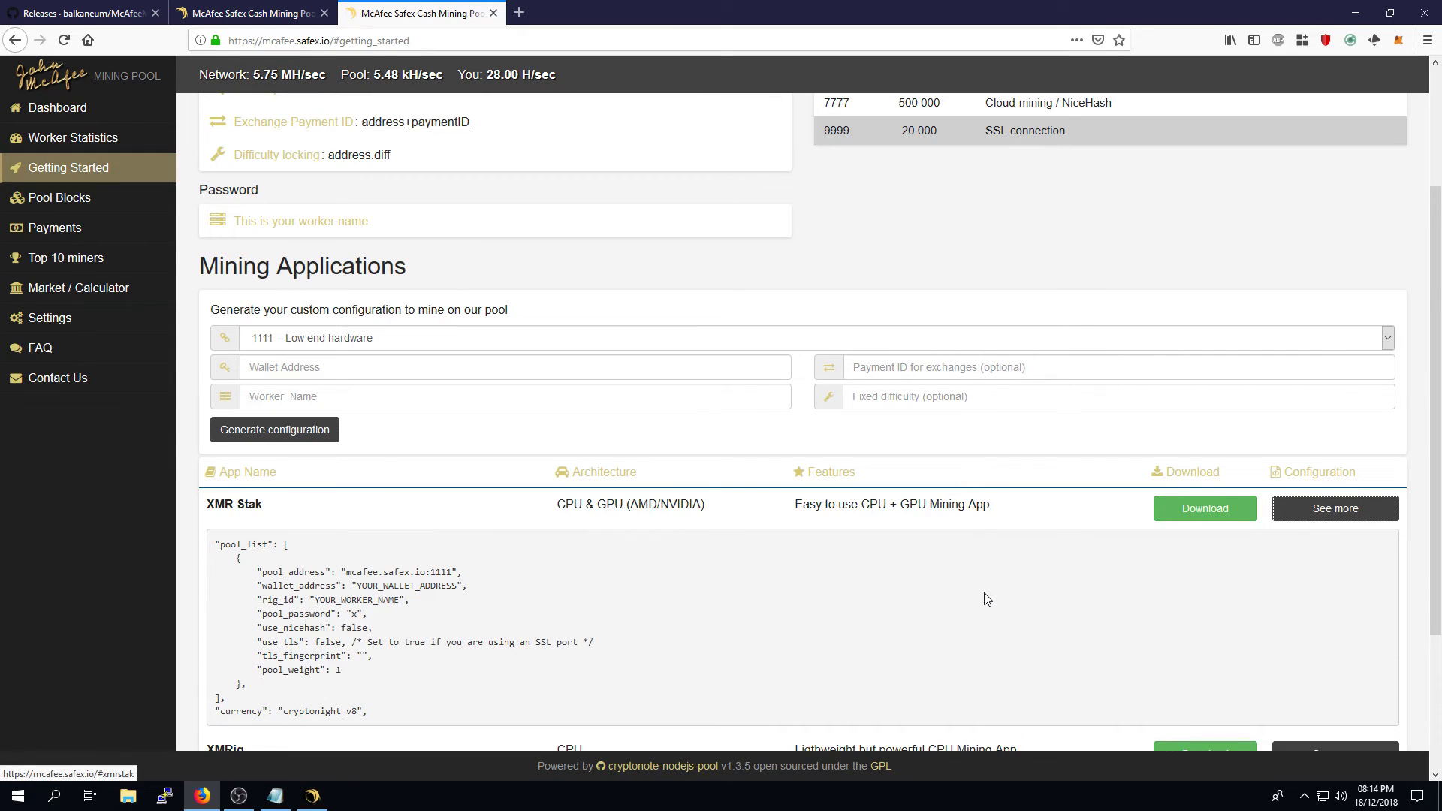
scroll(983, 603, down, 2)
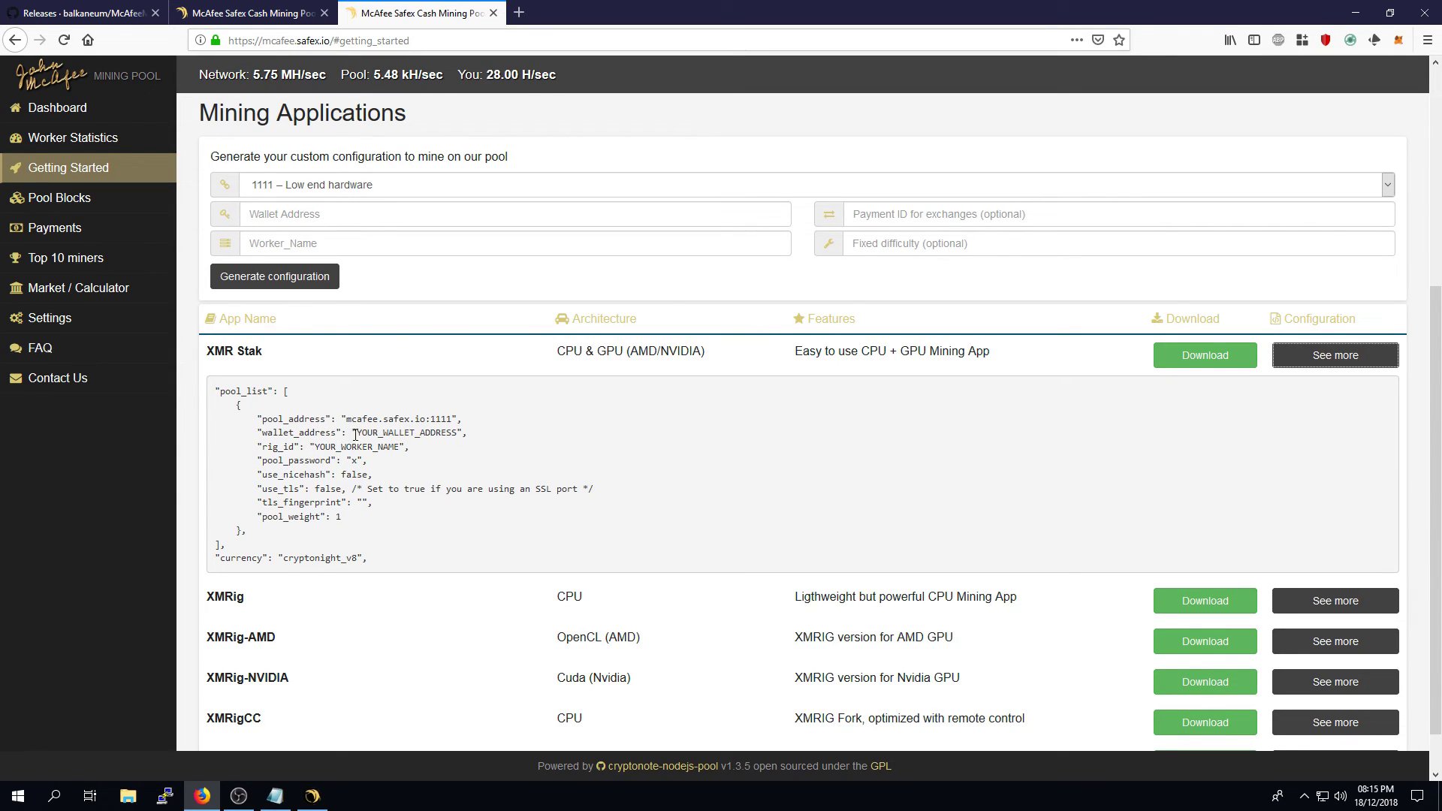
click(313, 797)
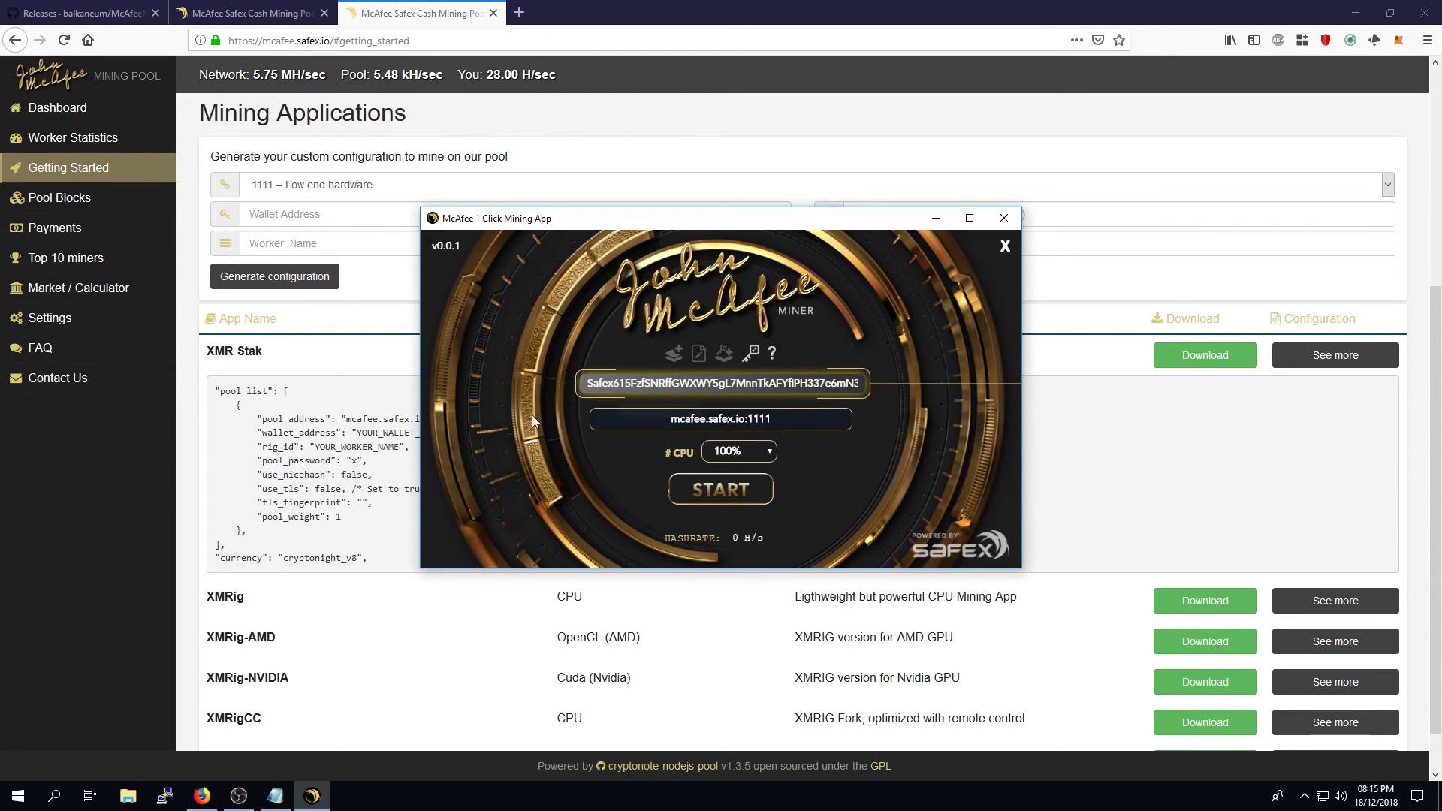
click(315, 449)
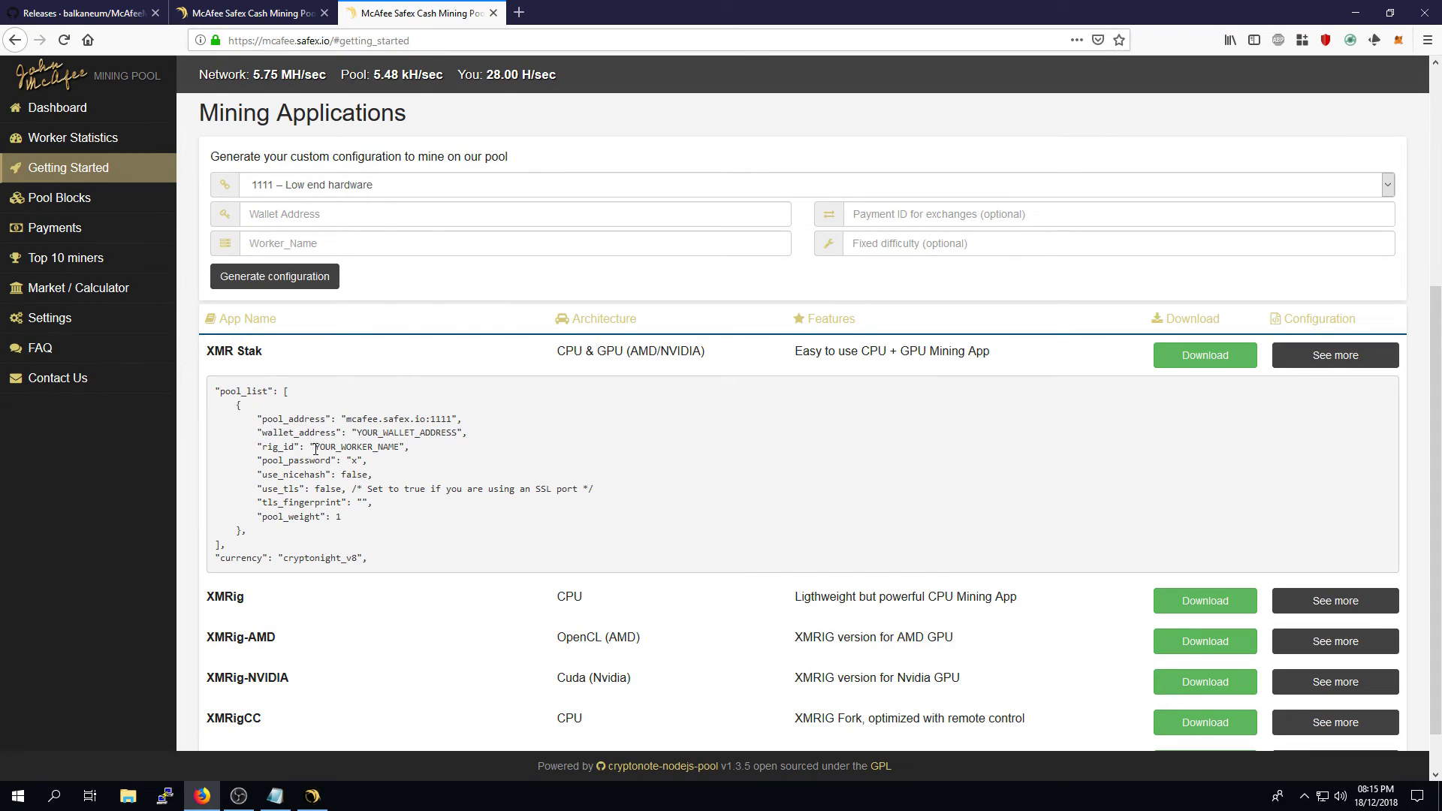
drag(315, 449, 401, 450)
drag(258, 461, 405, 464)
click(355, 461)
double_click(356, 461)
Step: Open Worker Statistics and inspect the Undefined worker's row
click(398, 482)
click(111, 144)
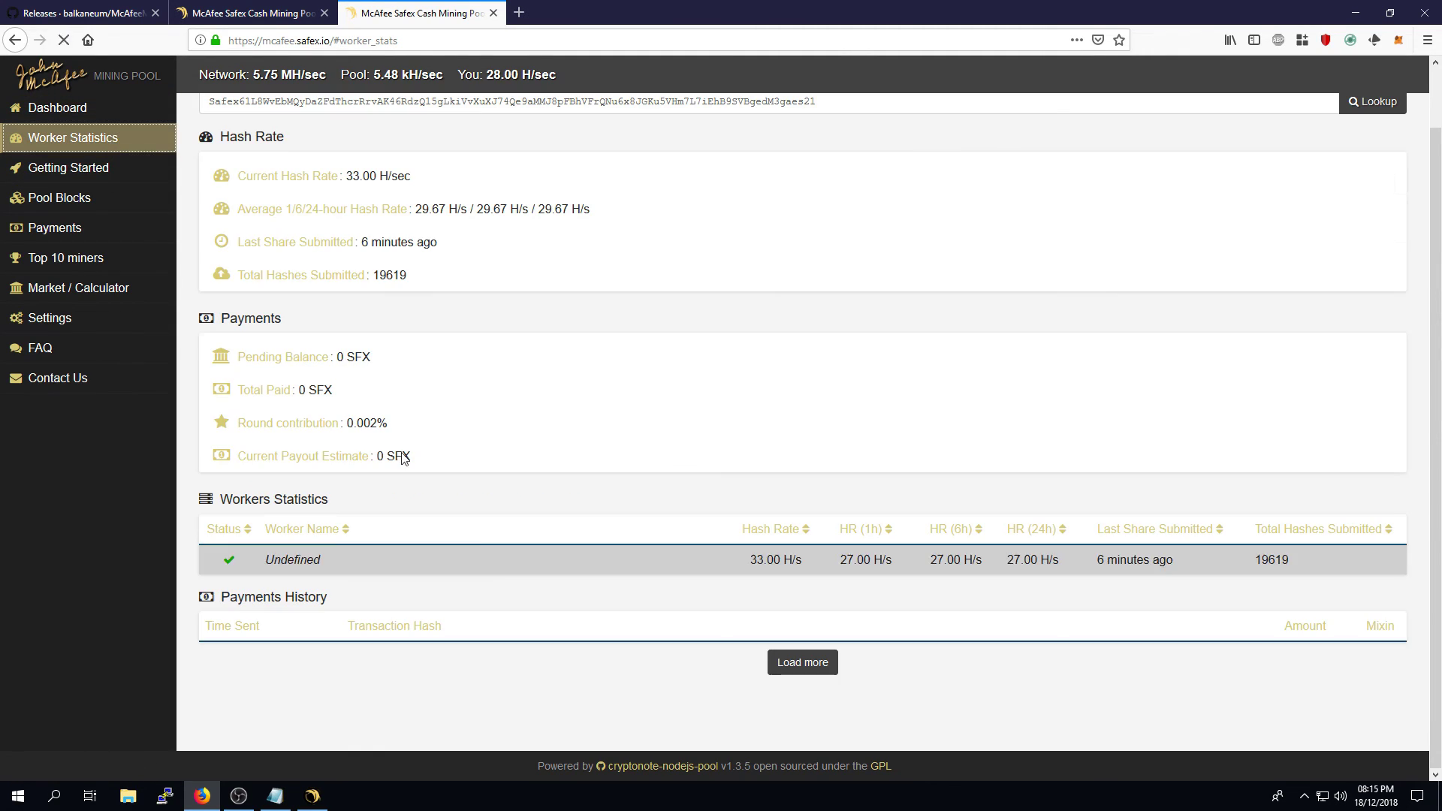
mouse_move(389, 553)
mouse_down()
mouse_move(257, 560)
mouse_move(378, 564)
mouse_up()
click(255, 560)
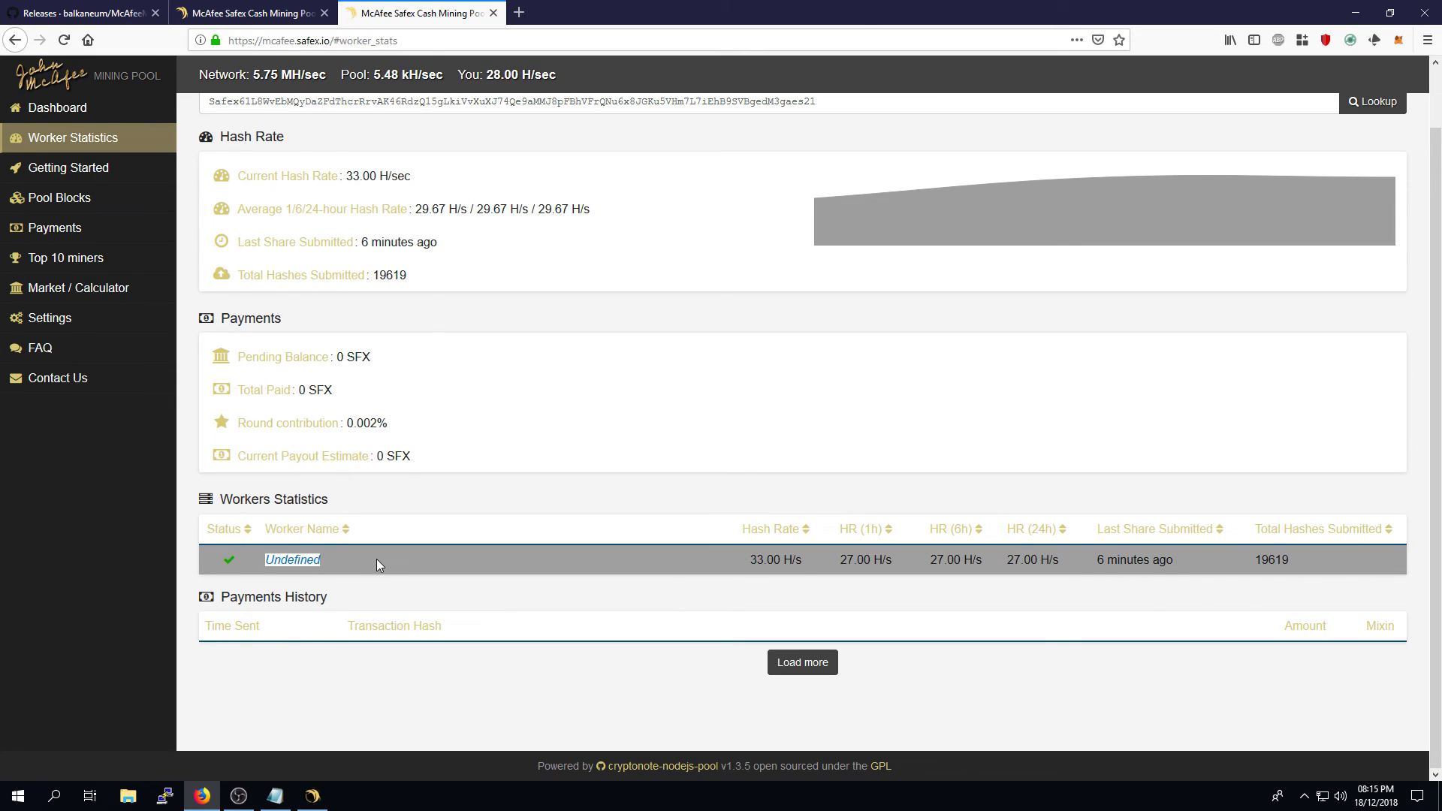
click(268, 566)
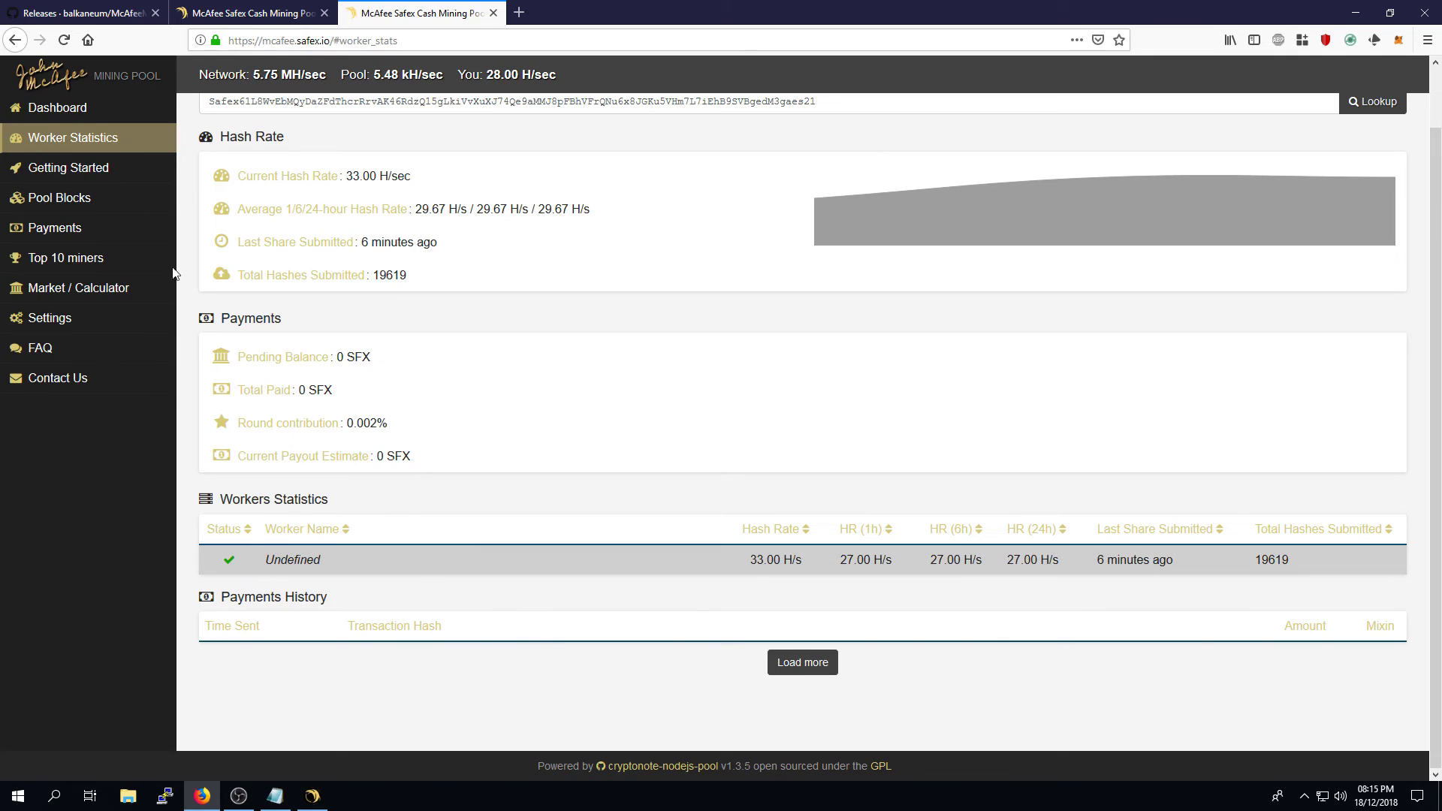
Step: Return to Getting Started and look over the Mining Applications list with XMR Stak collapsed
click(102, 174)
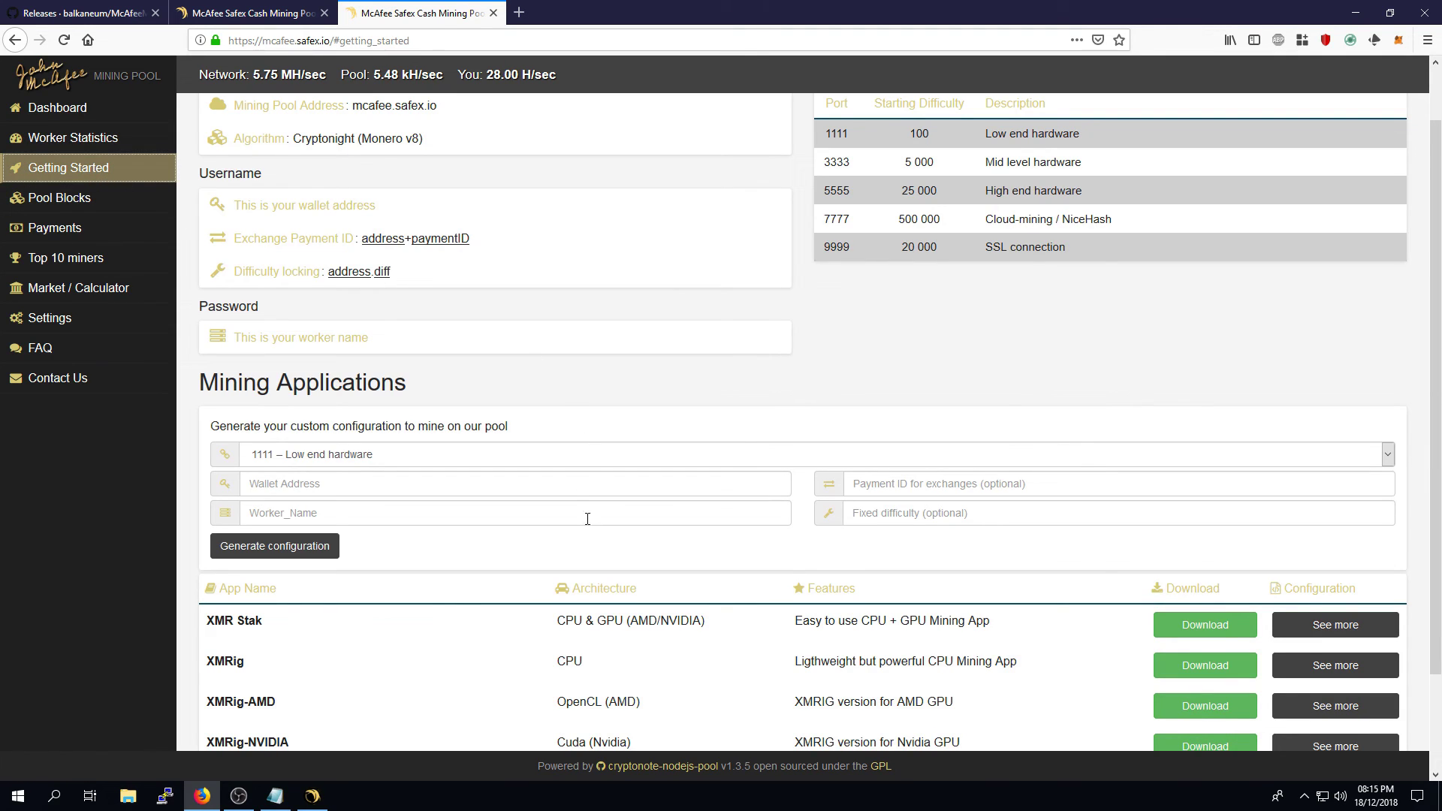
scroll(831, 595, down, 1)
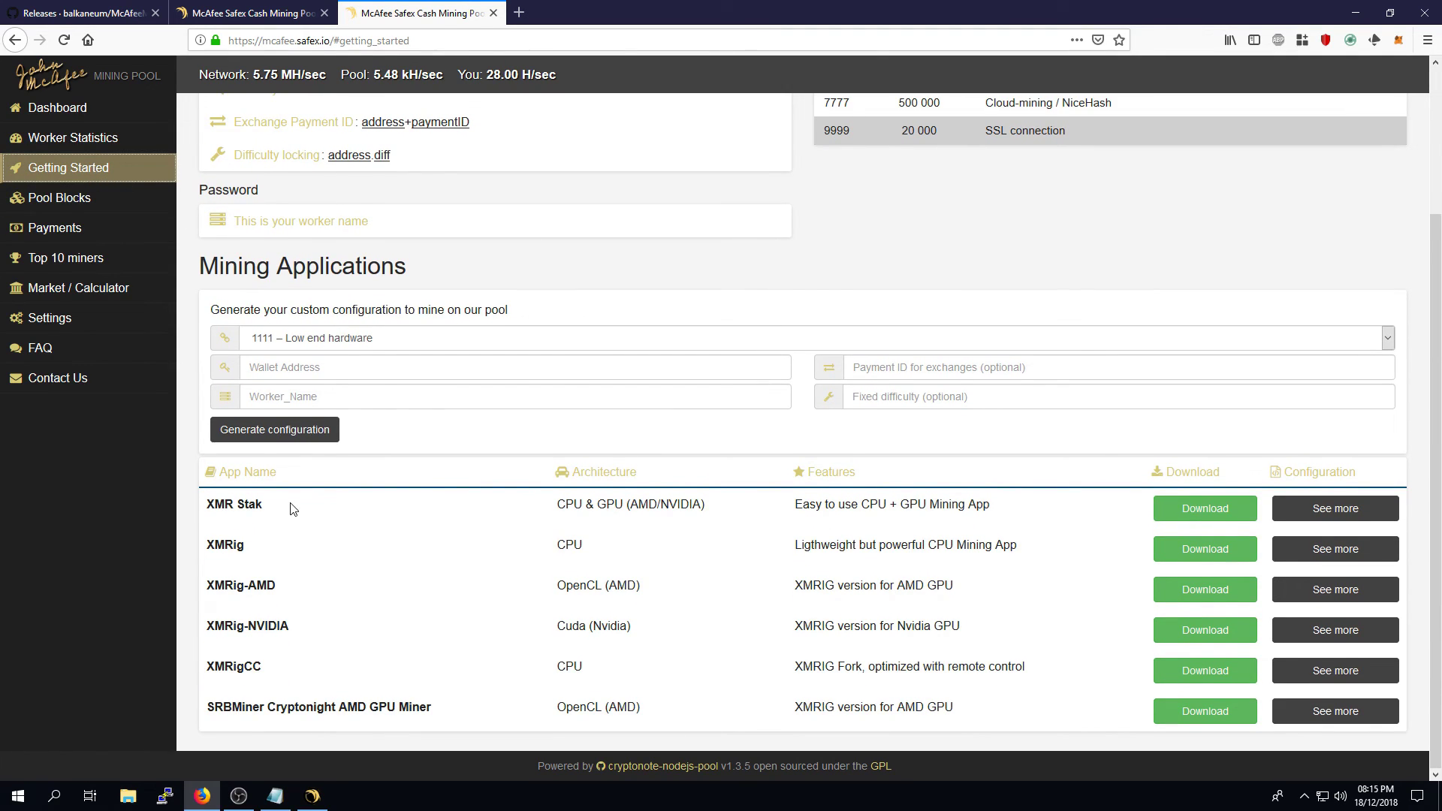
drag(211, 514, 350, 514)
click(349, 513)
scroll(772, 610, up, 3)
Step: Go back to the pool Dashboard showing 136.3% current effort and a 60 SFX last reward
click(41, 108)
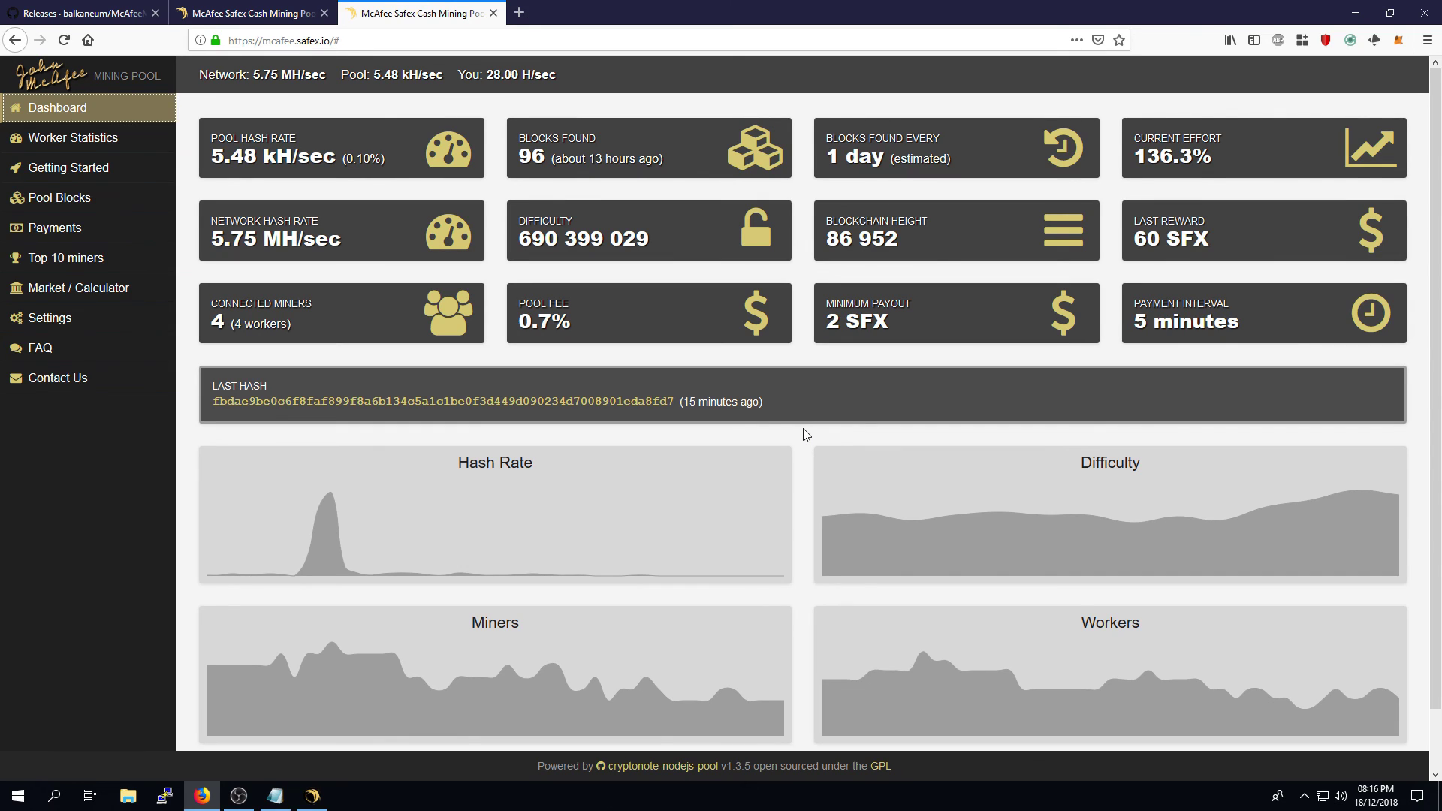
scroll(805, 459, down, 1)
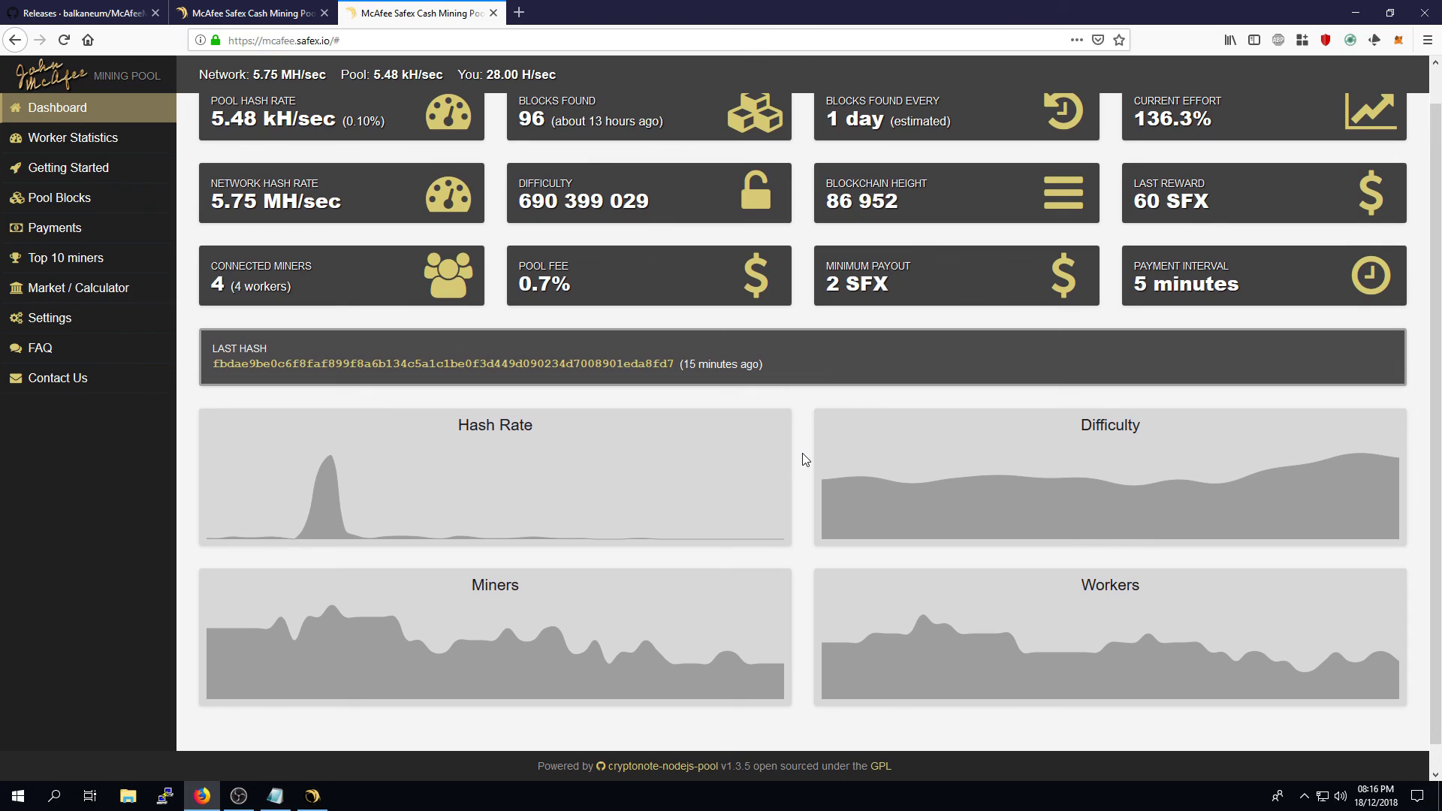
middle_click(803, 448)
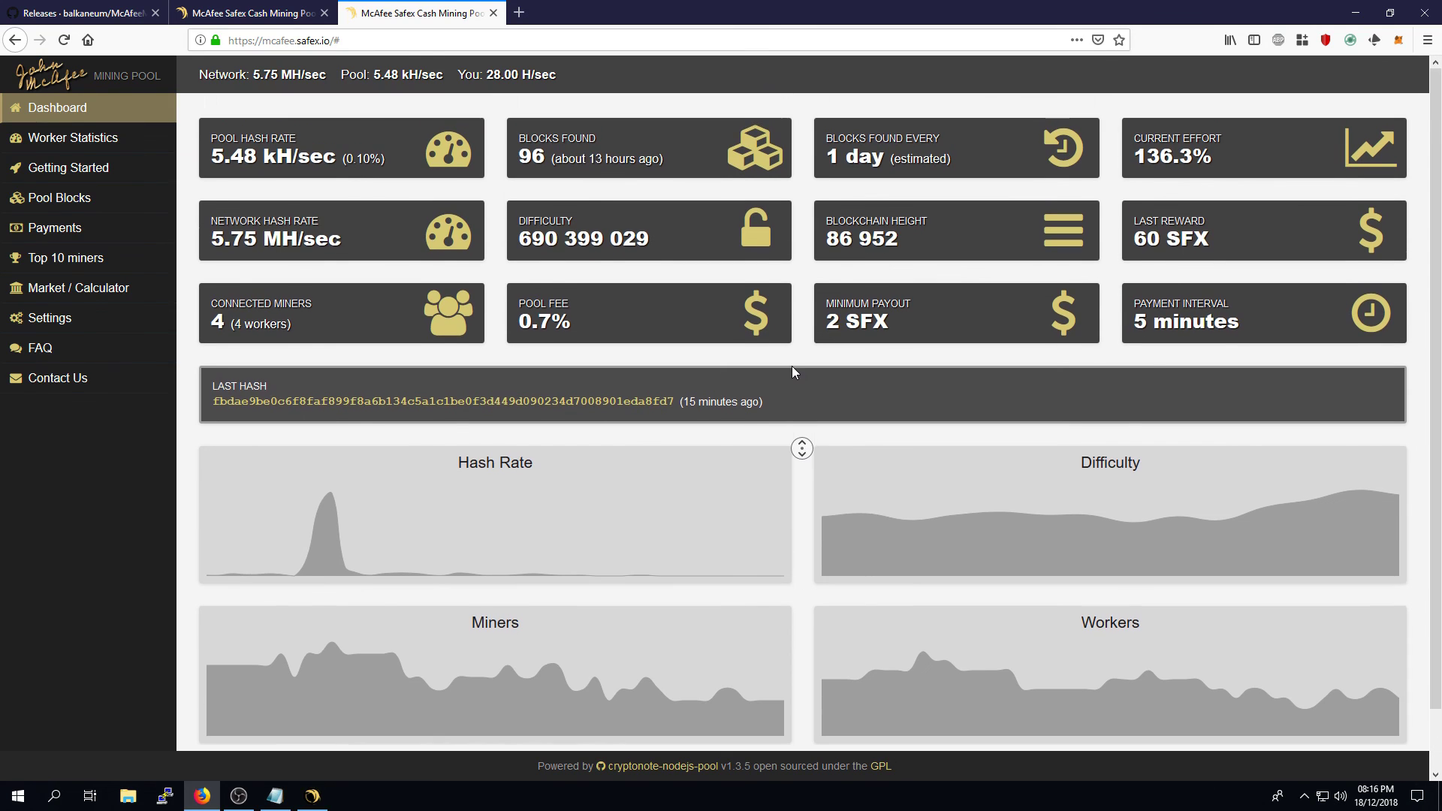
click(791, 371)
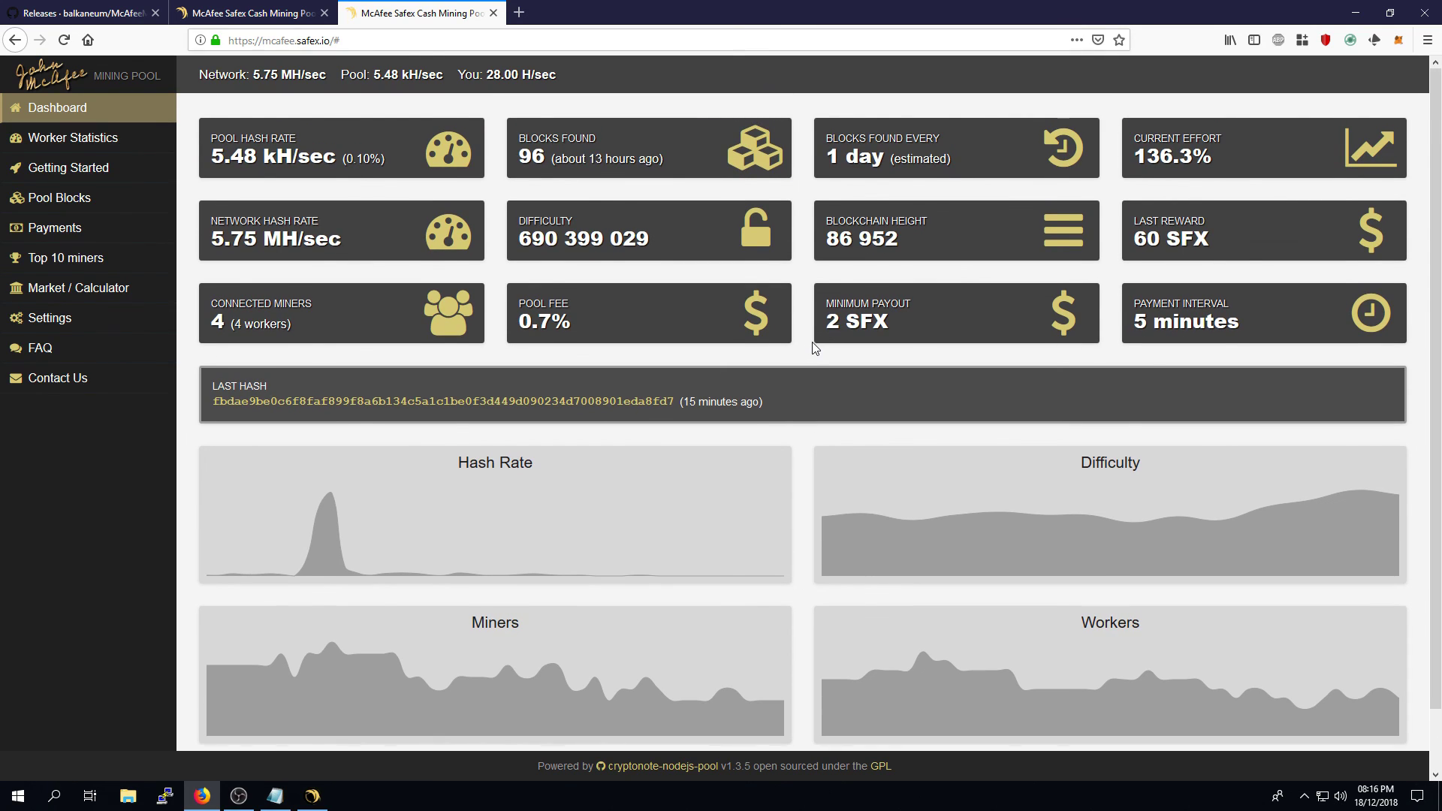